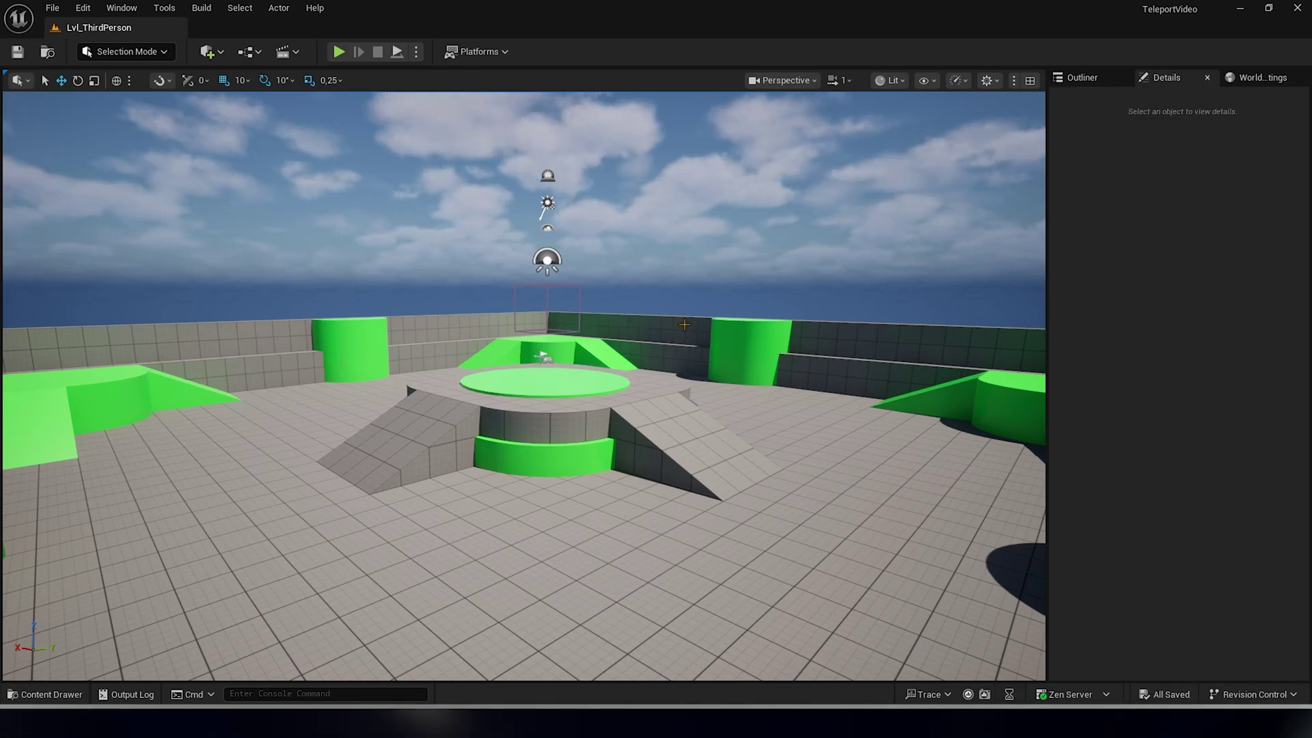
# - Create an Actor Blueprint named BP_TeleportPoint and open it for editing
pyautogui.hotkey('ctrl', 'space')
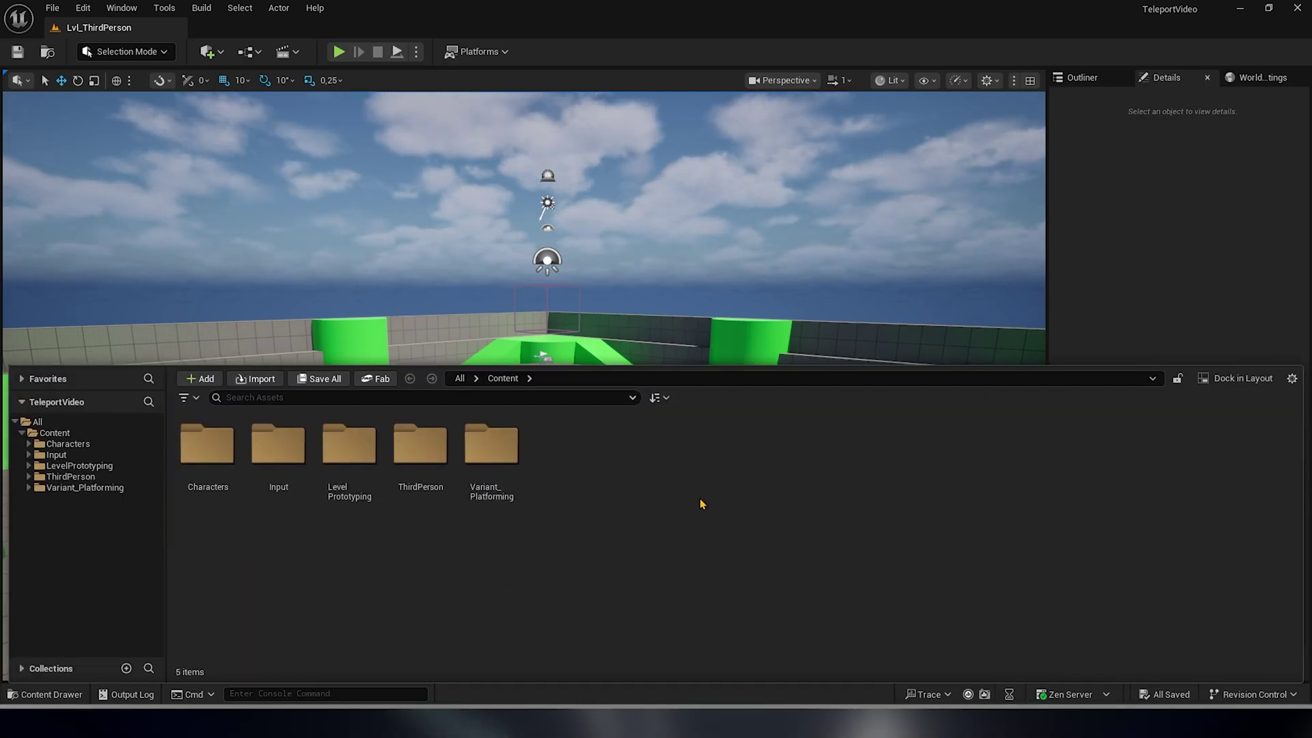
pyautogui.rightClick(700, 499)
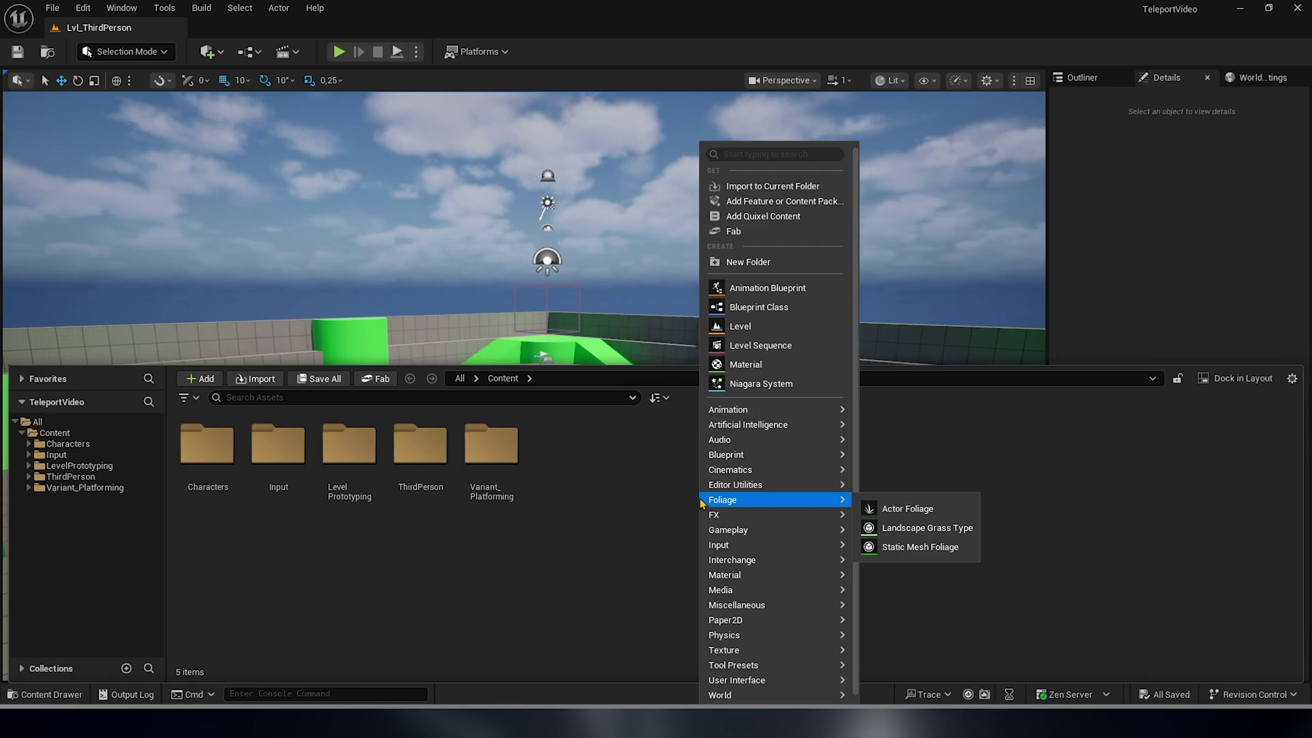
pyautogui.click(766, 309)
pyautogui.click(534, 258)
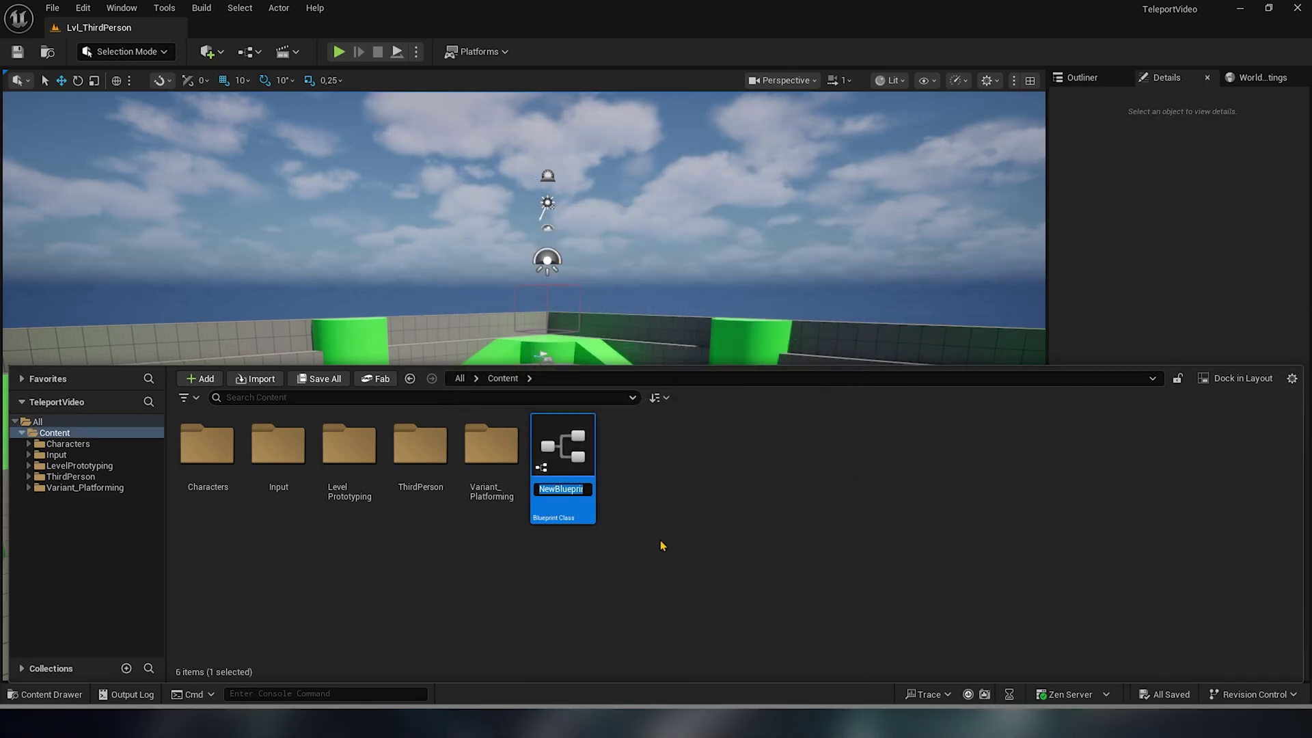
pyautogui.write('BP_TeleportPoint')
pyautogui.press('Return')
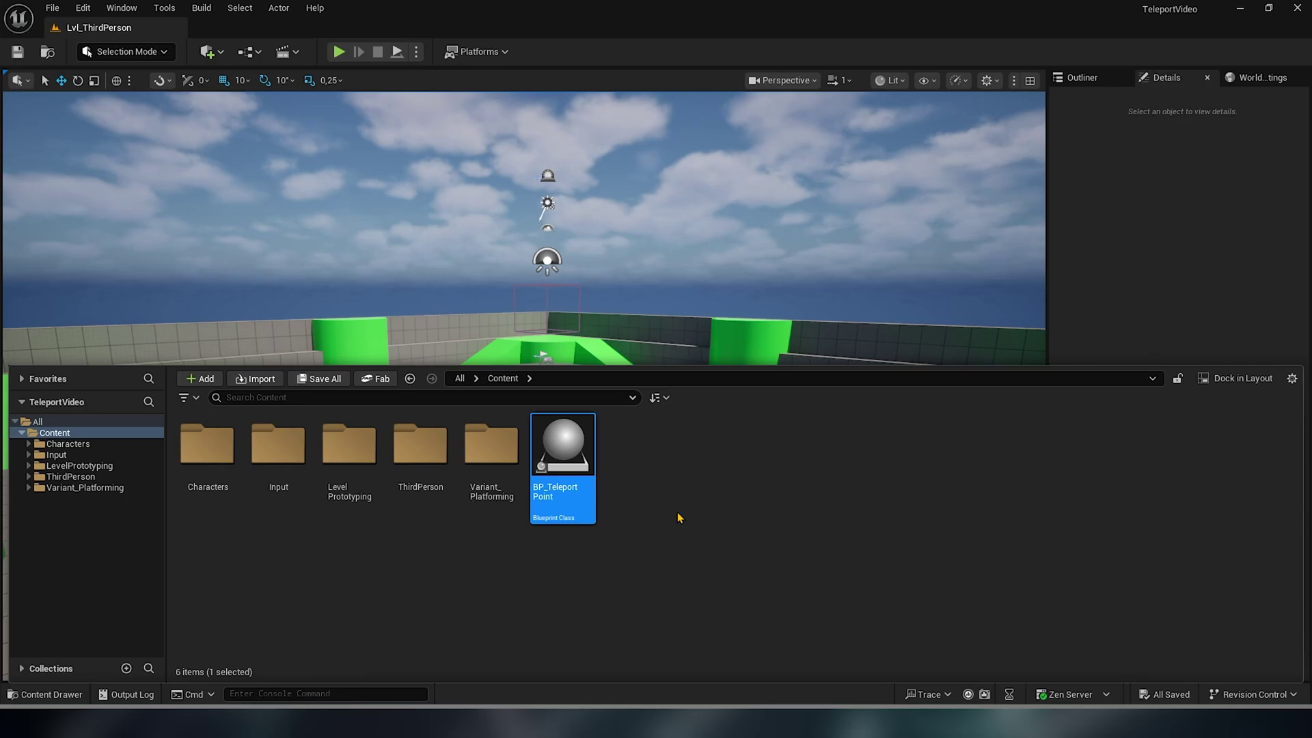
pyautogui.press('Return')
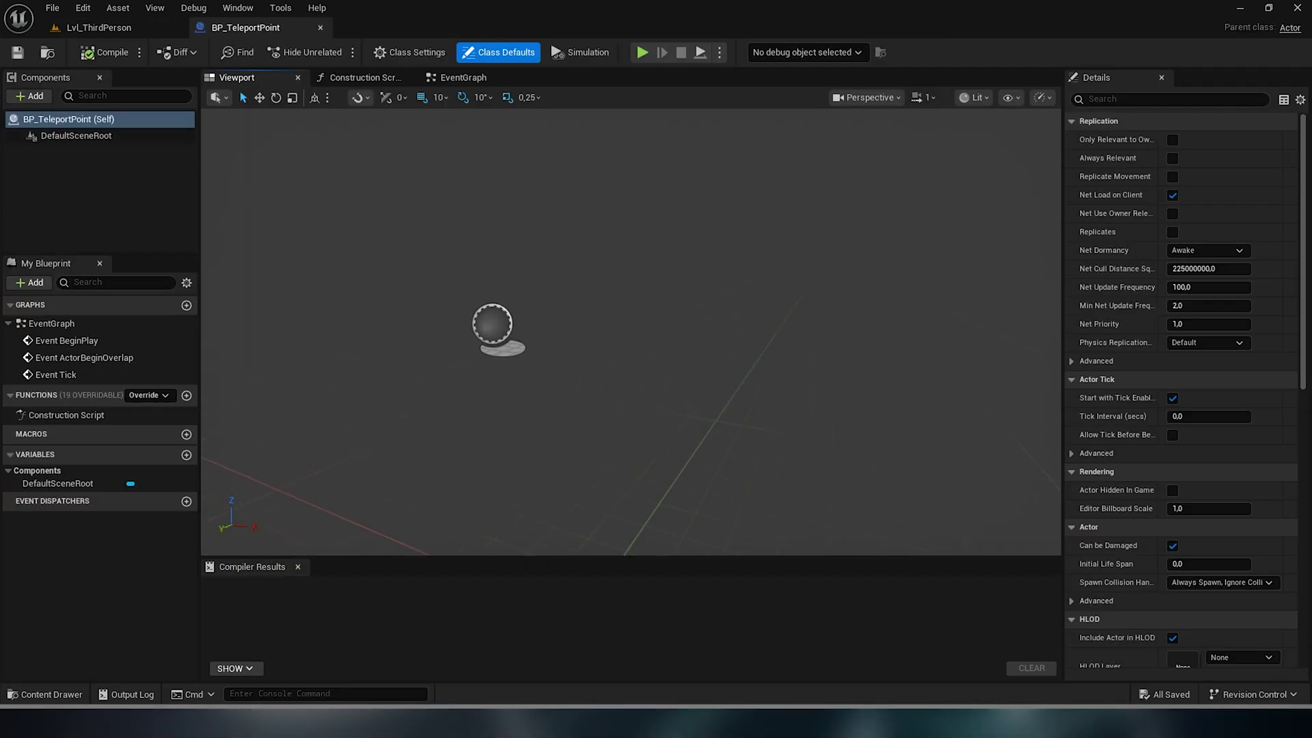
# - Add a sphere component named Platform and scale it flat into a thin disc
pyautogui.click(29, 95)
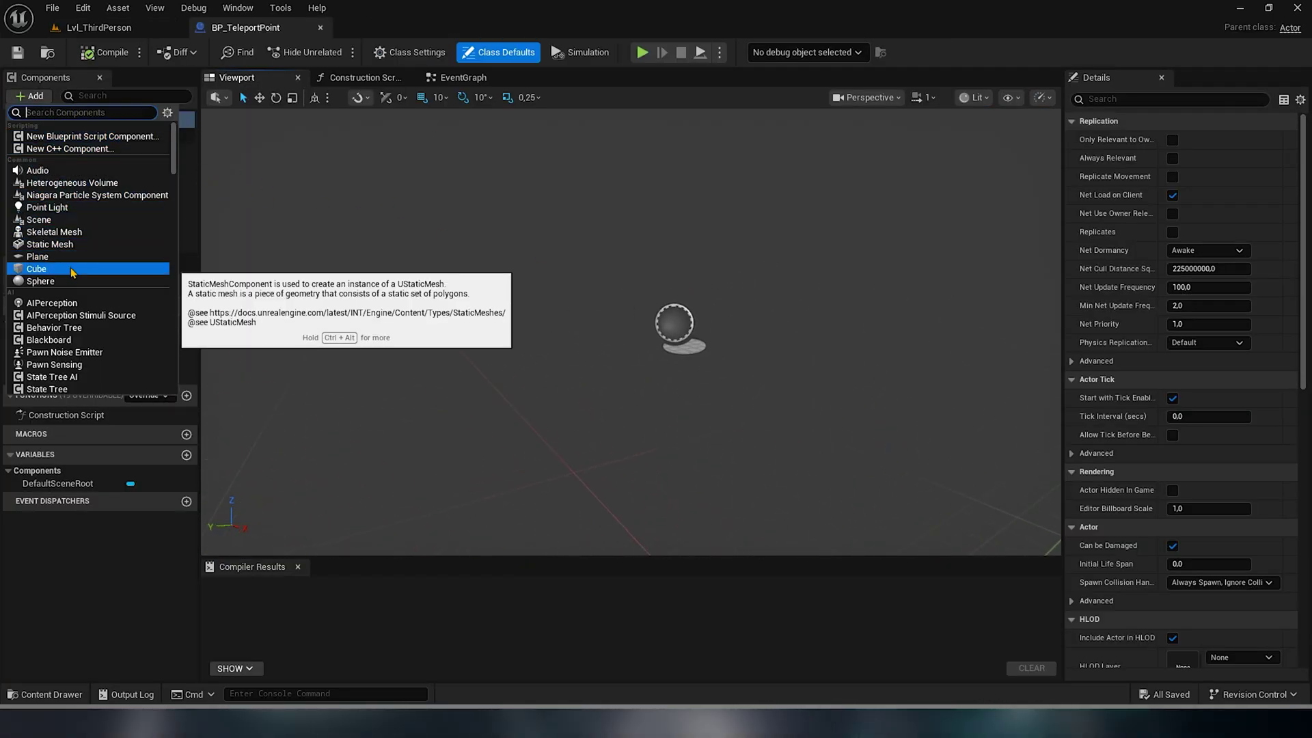
pyautogui.click(41, 281)
pyautogui.write('Platform')
pyautogui.press('Return')
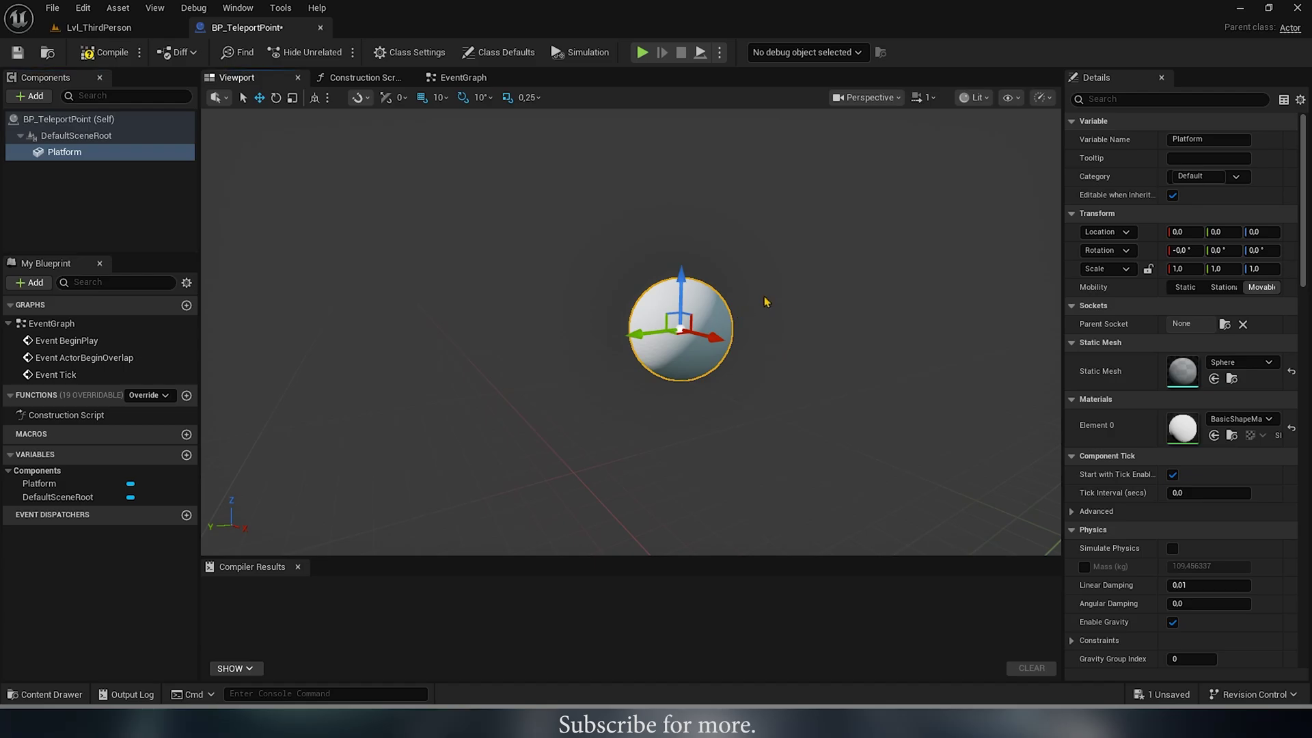
pyautogui.press('r')
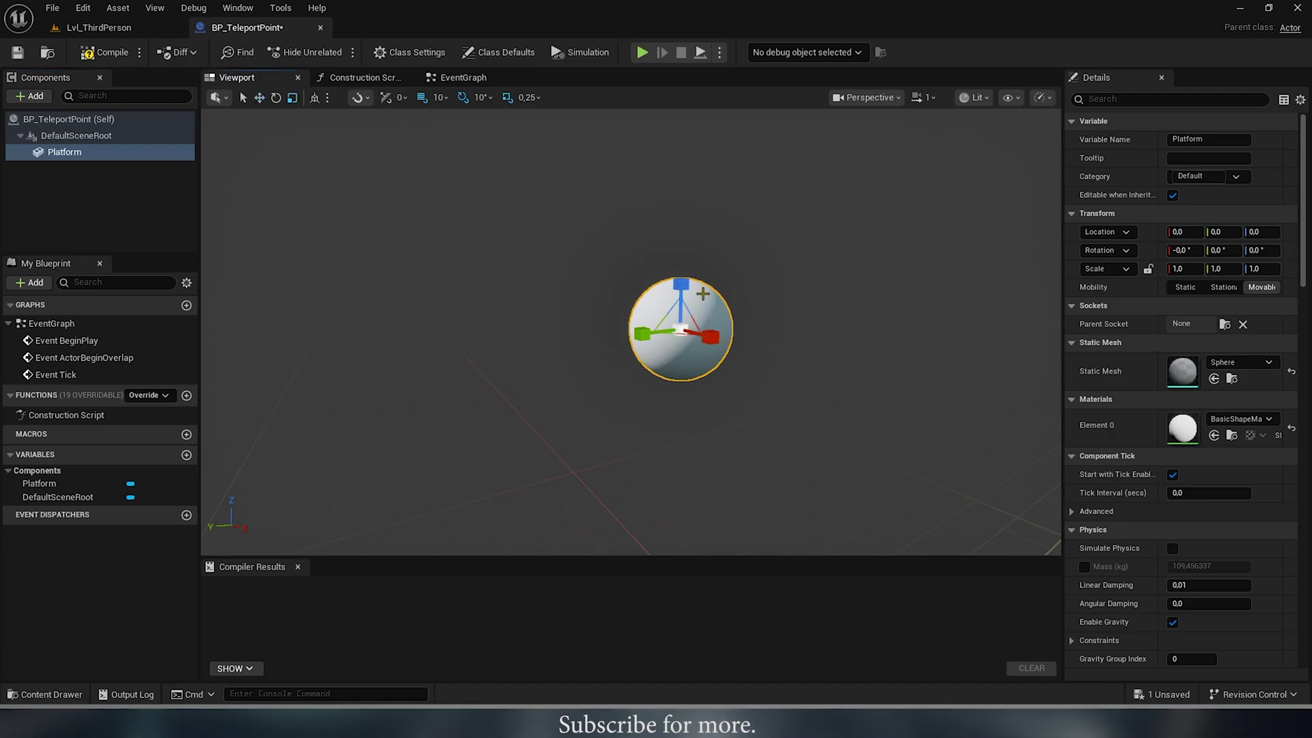
pyautogui.moveTo(680, 277); pyautogui.dragTo(681, 338)
pyautogui.click(61, 205)
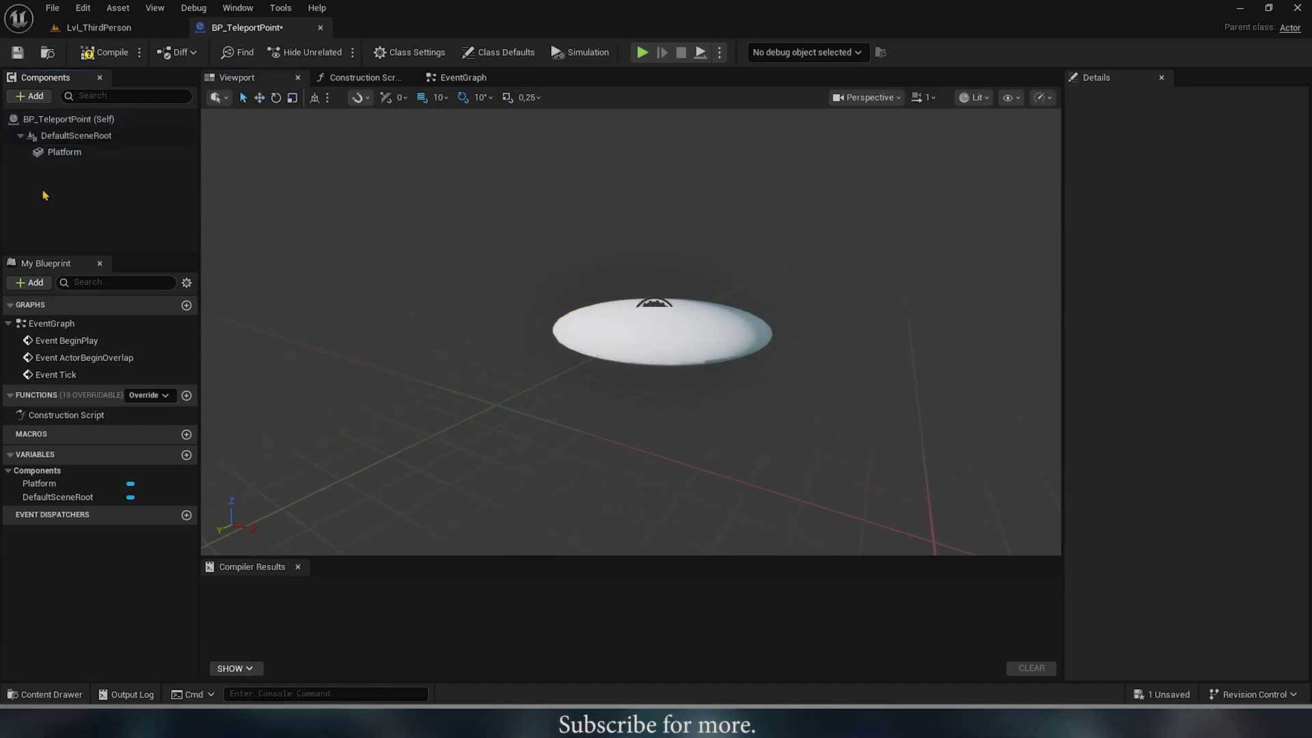
# - Add a Box Collision under Platform and compile the Blueprint
pyautogui.click(62, 152)
pyautogui.click(30, 96)
pyautogui.write('coll')
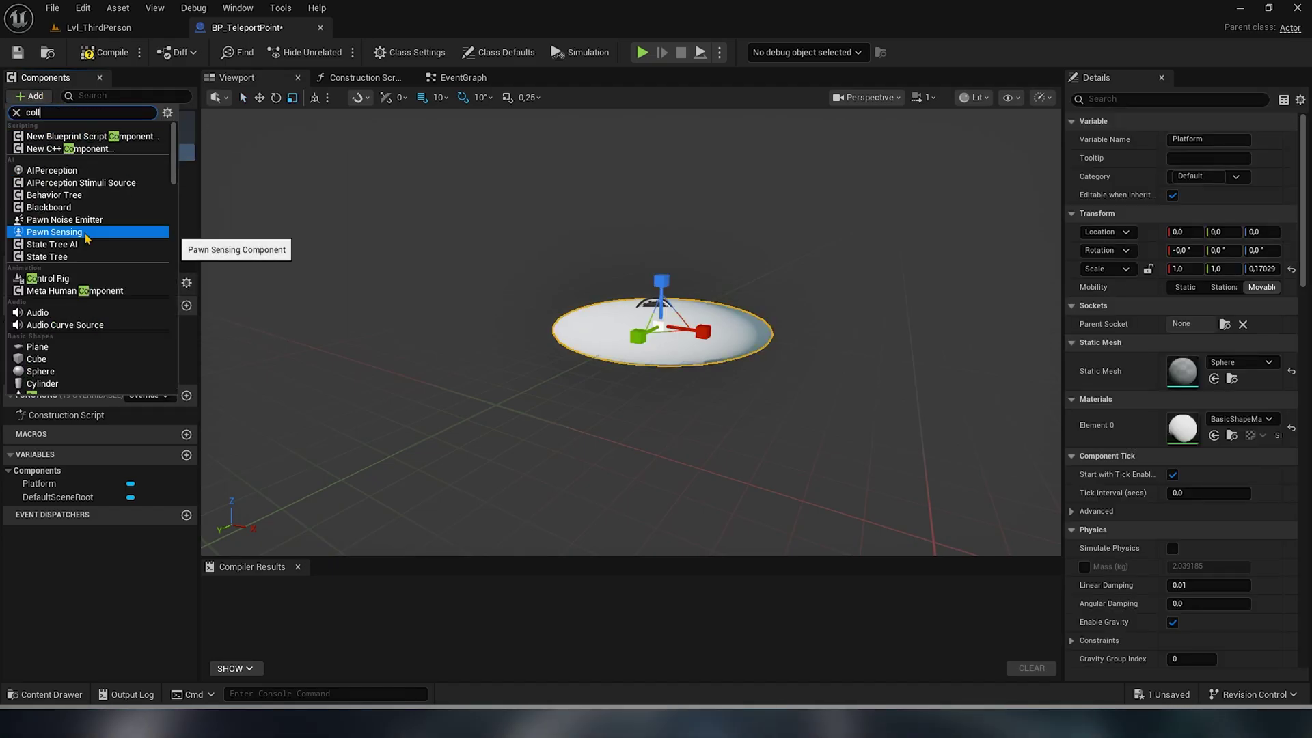
pyautogui.write('i')
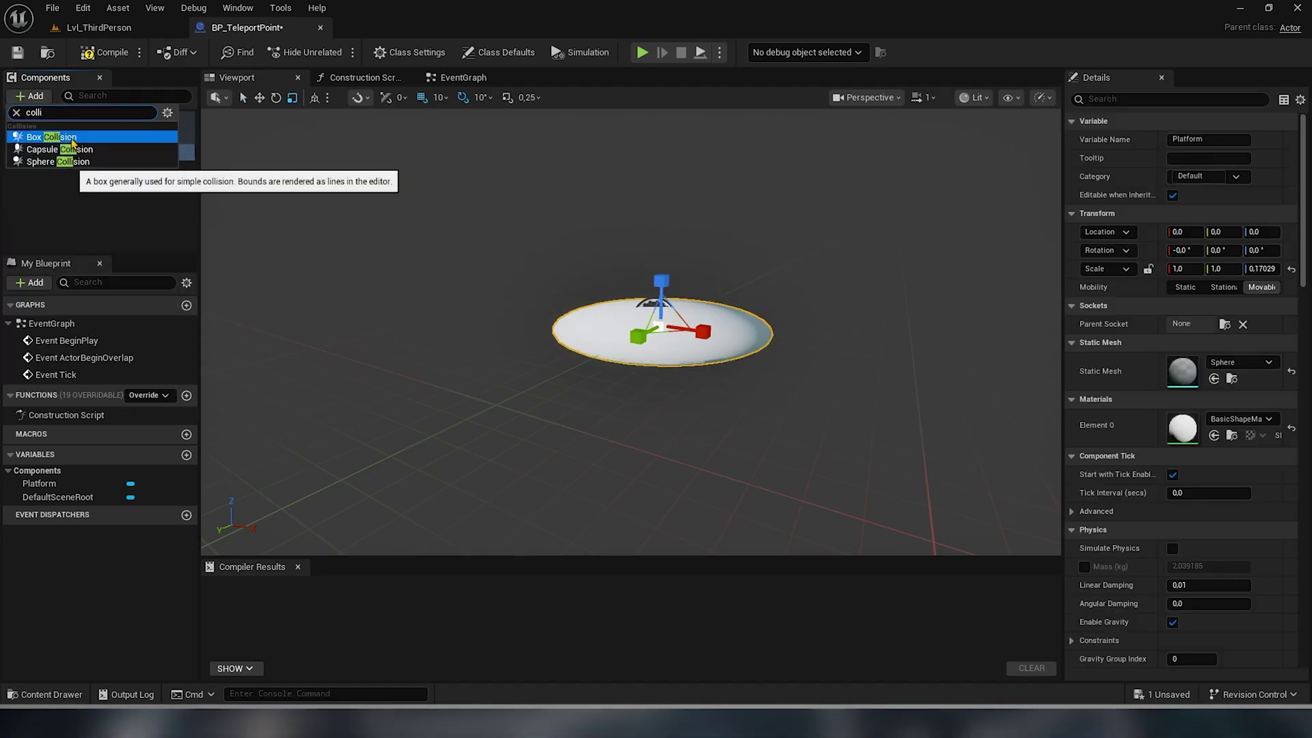
pyautogui.click(70, 140)
pyautogui.press('Return')
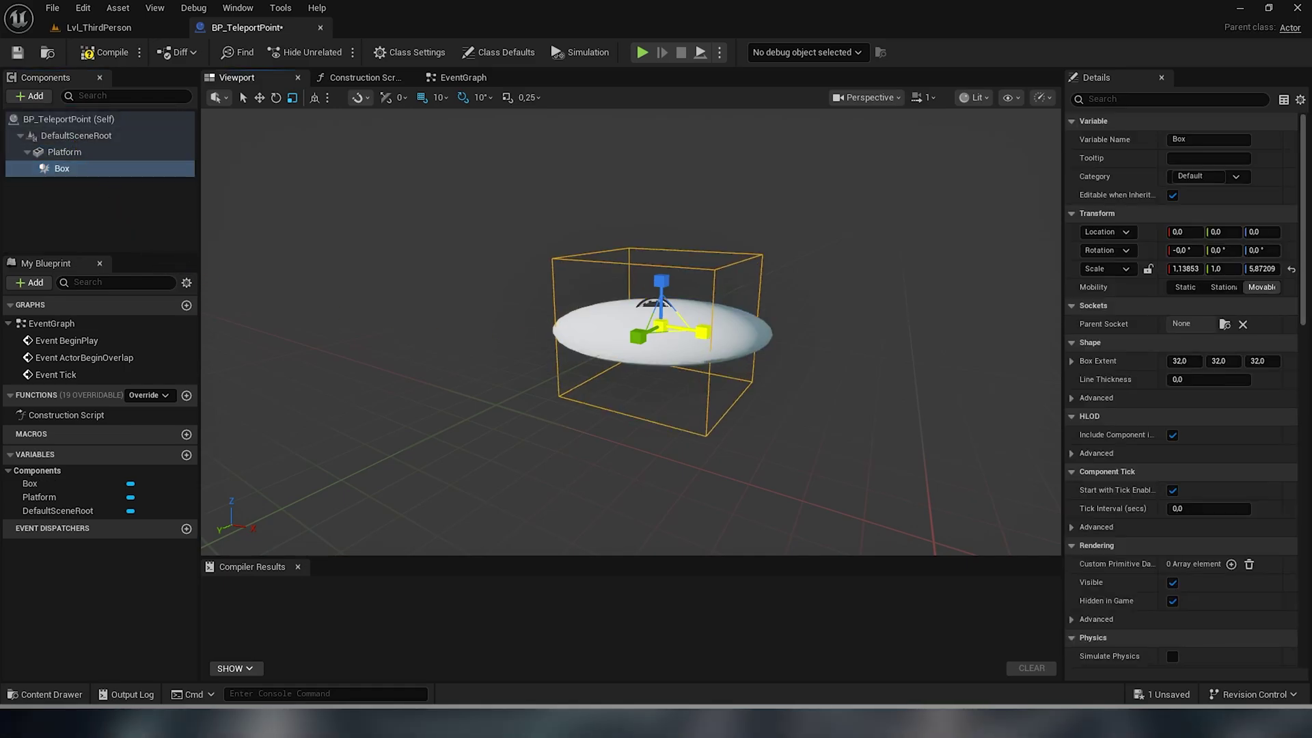
pyautogui.click(109, 53)
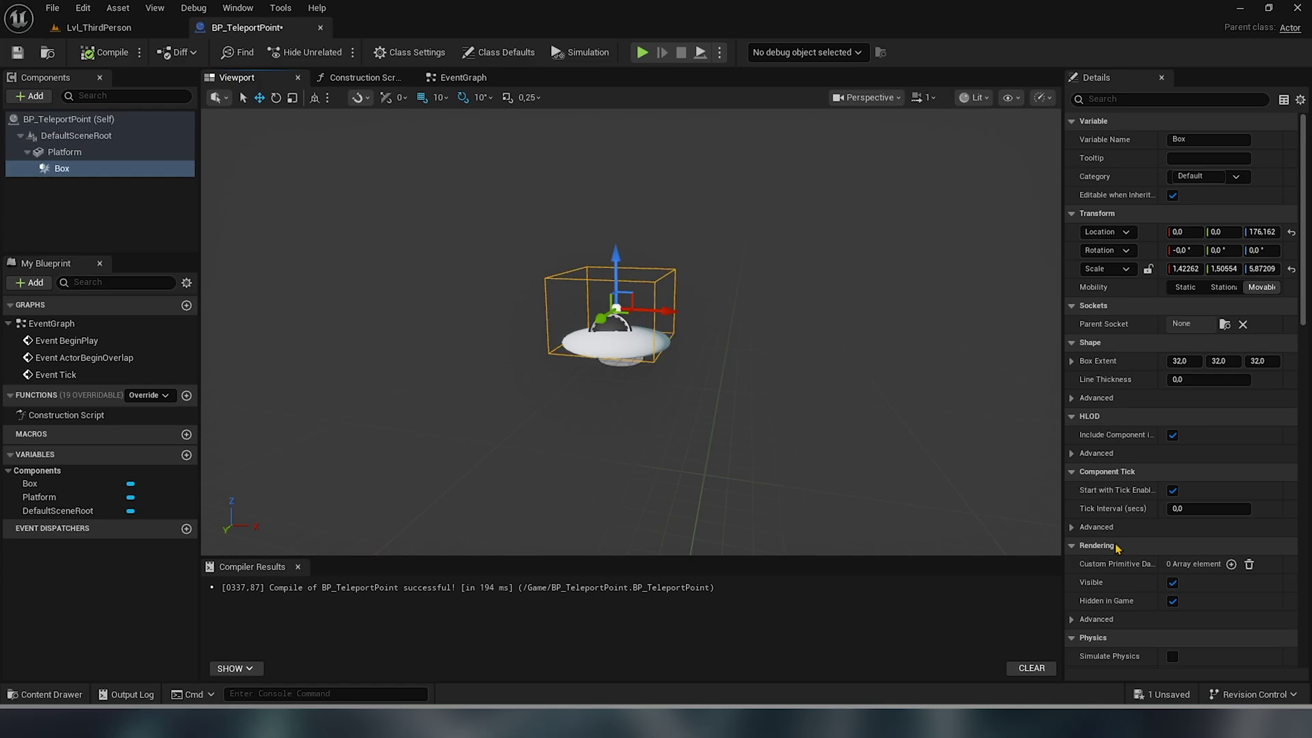
pyautogui.scroll(-10, 1117, 548)
pyautogui.scroll(-10, 1159, 512)
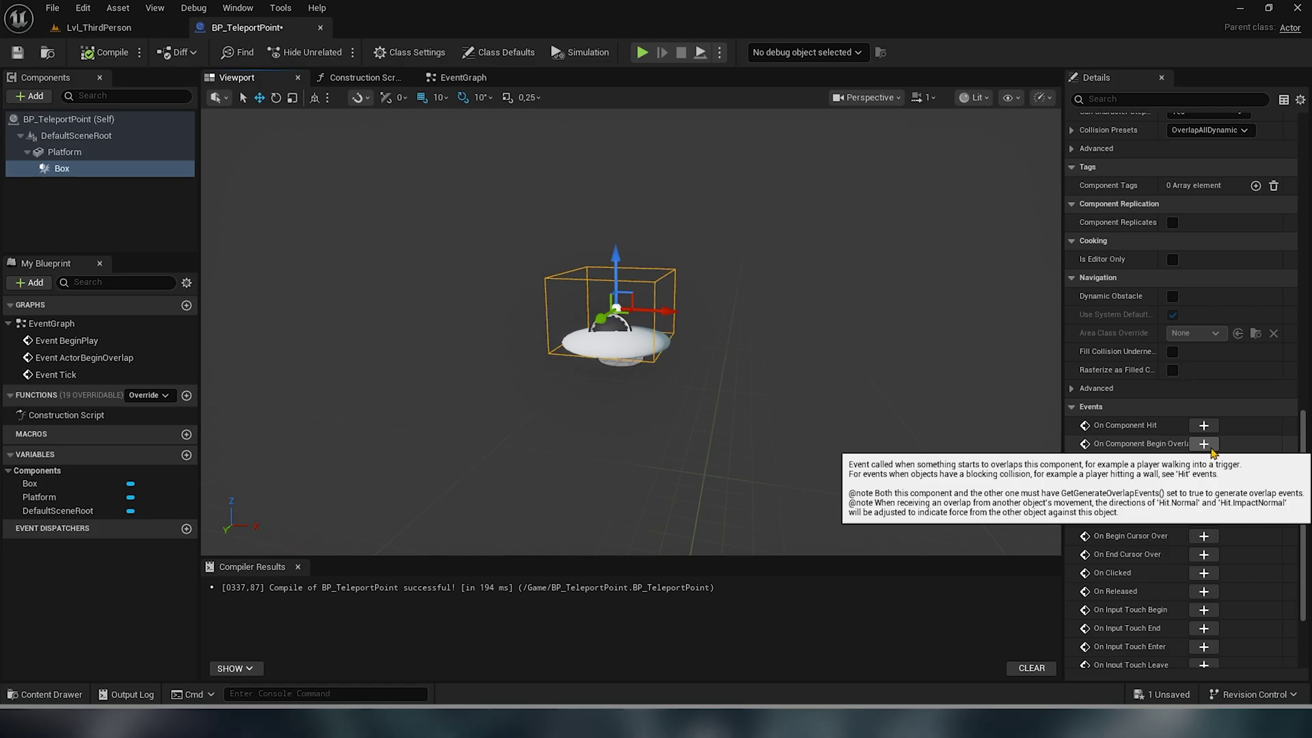
# - Add the Box's On Component Begin Overlap event and delete the default event nodes
pyautogui.click(1204, 442)
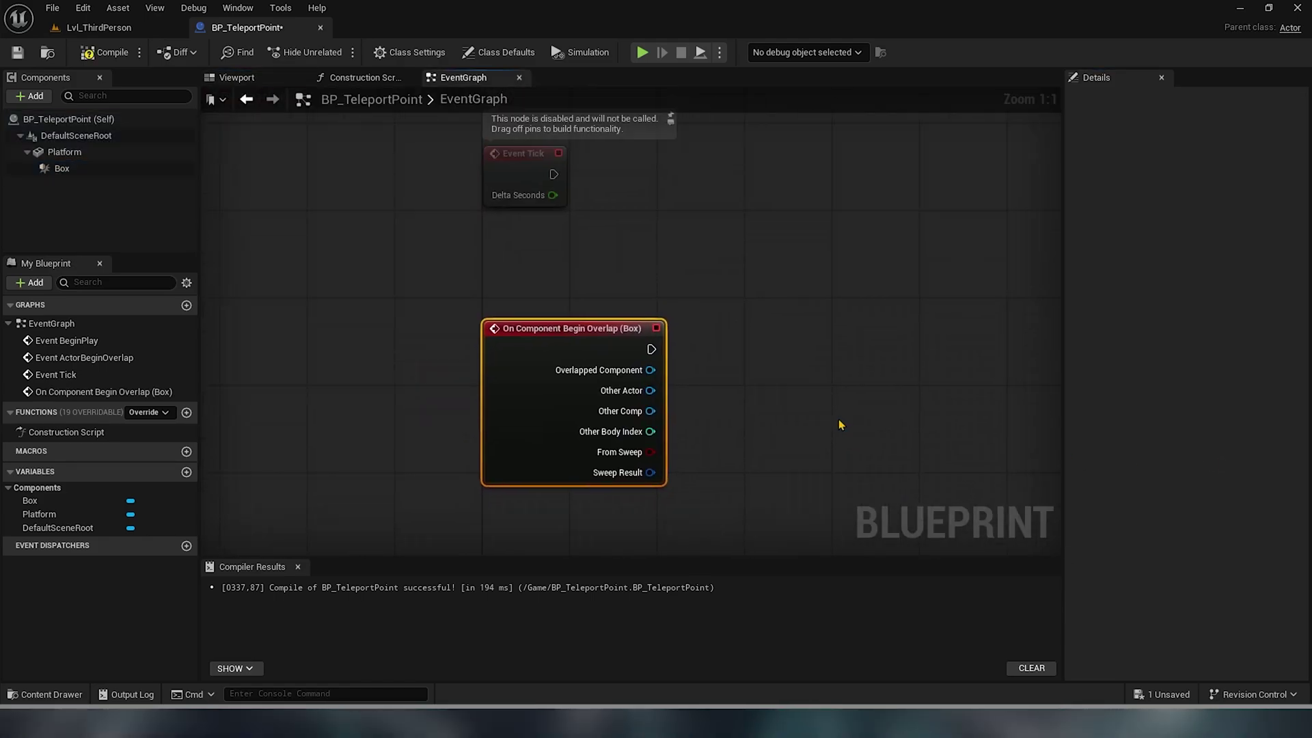
pyautogui.scroll(-2, 839, 424)
pyautogui.moveTo(803, 431); pyautogui.dragTo(448, 140)
pyautogui.press('Delete')
pyautogui.scroll(4, 653, 393)
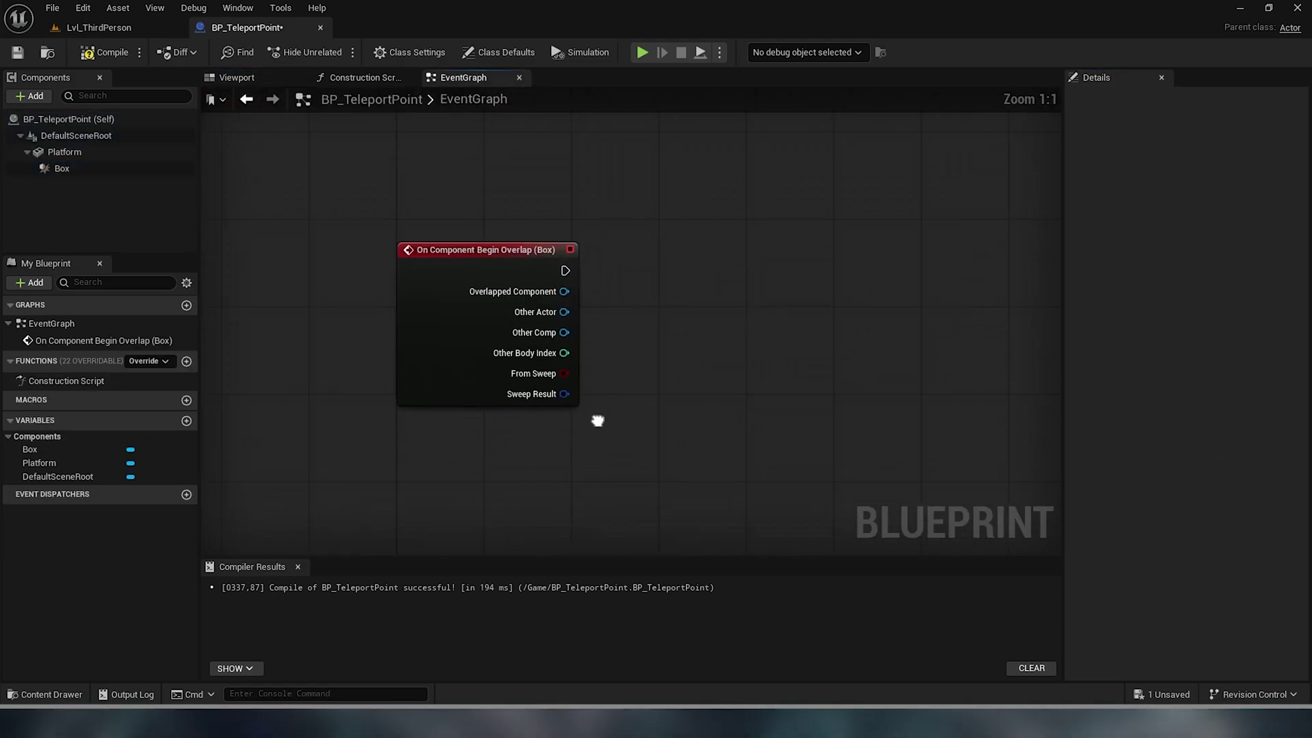
# - Cast Other Actor to BP_ThirdPersonCharacter after the overlap event, and add a new variable
pyautogui.moveTo(597, 420); pyautogui.dragTo(541, 418, button='right')
pyautogui.moveTo(540, 270); pyautogui.dragTo(585, 270)
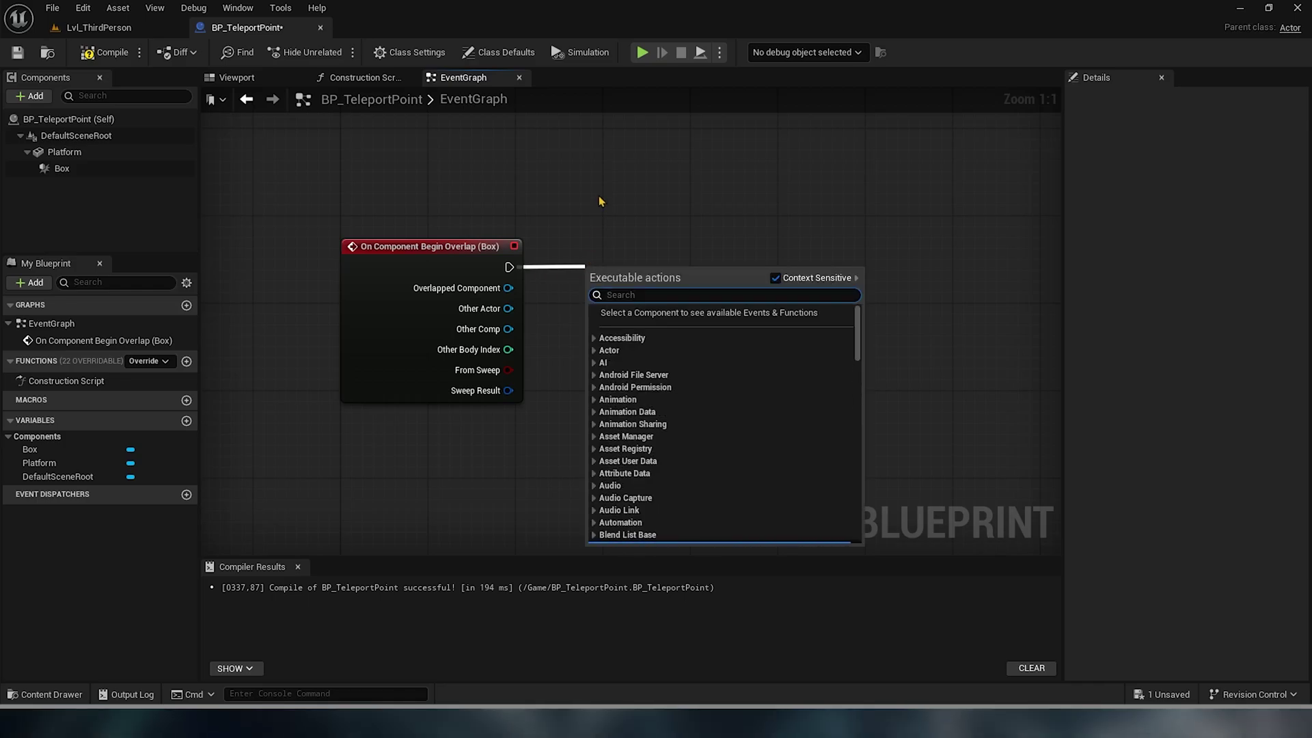
pyautogui.write('cast to')
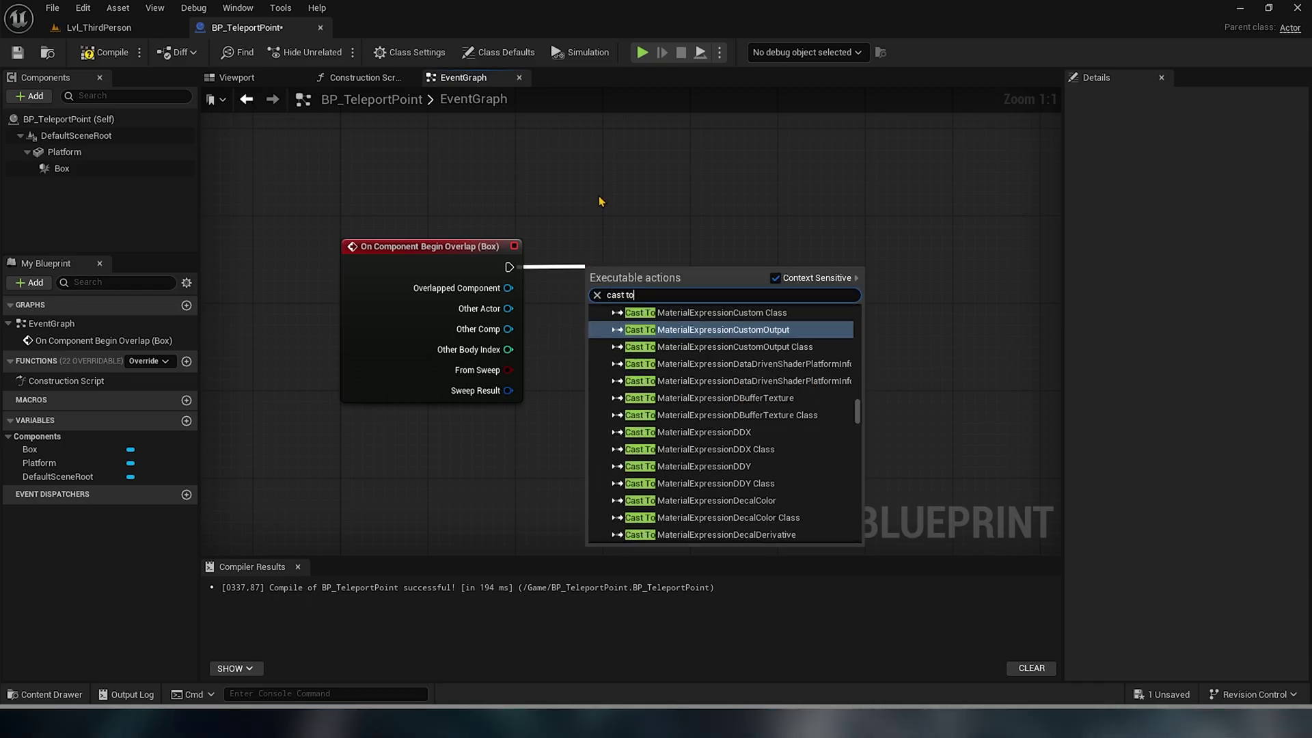
pyautogui.write(' thir')
pyautogui.click(693, 338)
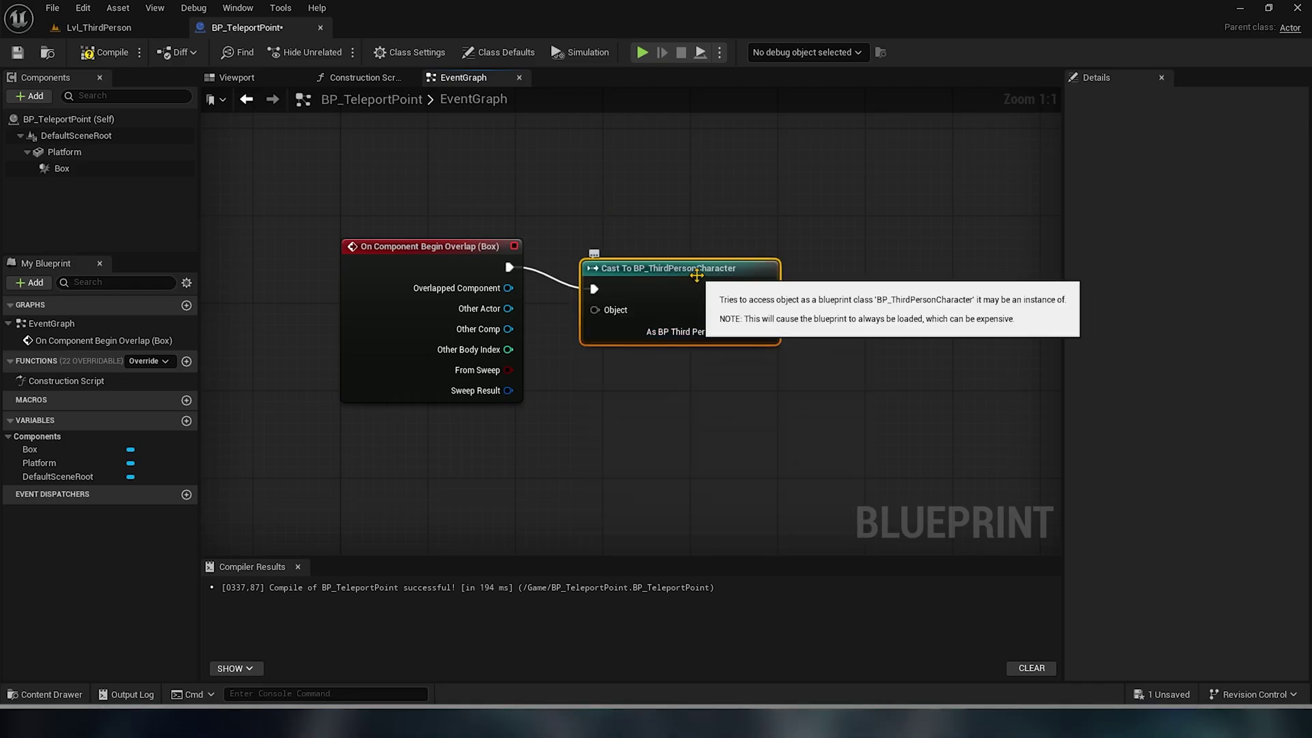
pyautogui.moveTo(605, 288); pyautogui.dragTo(508, 309)
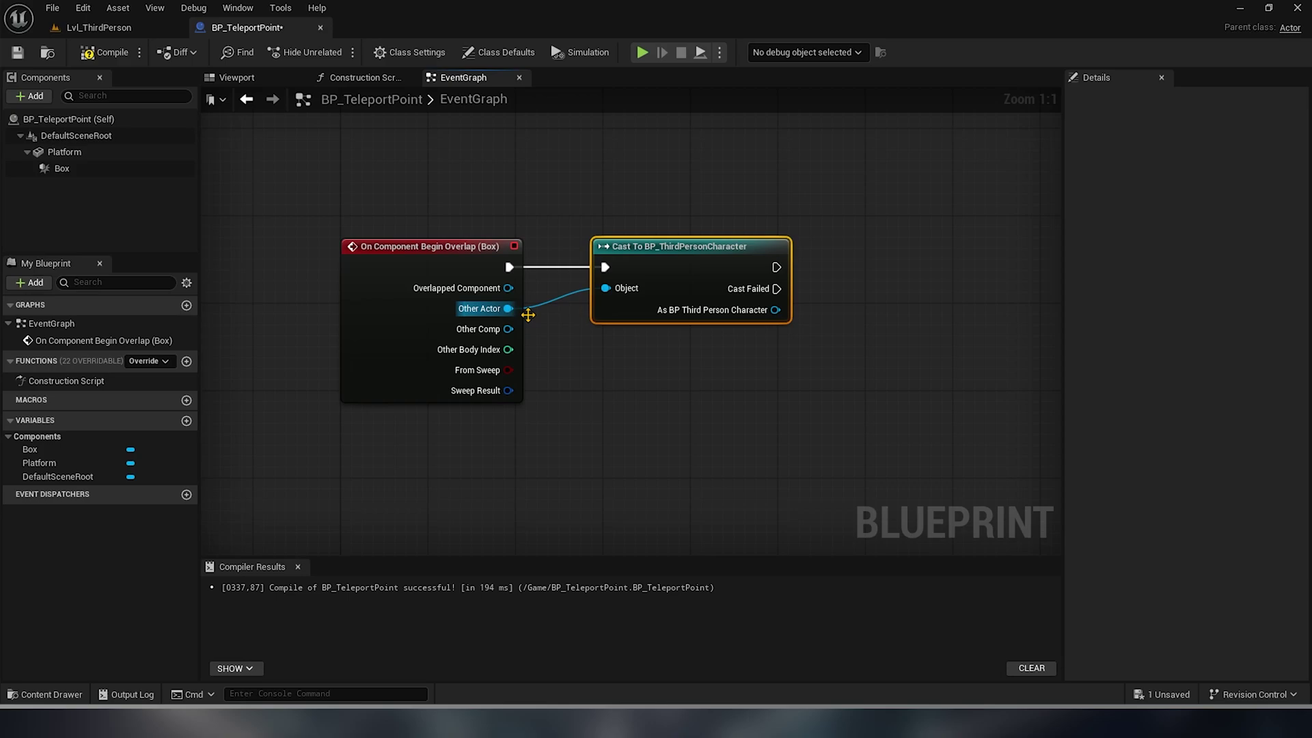
pyautogui.click(185, 420)
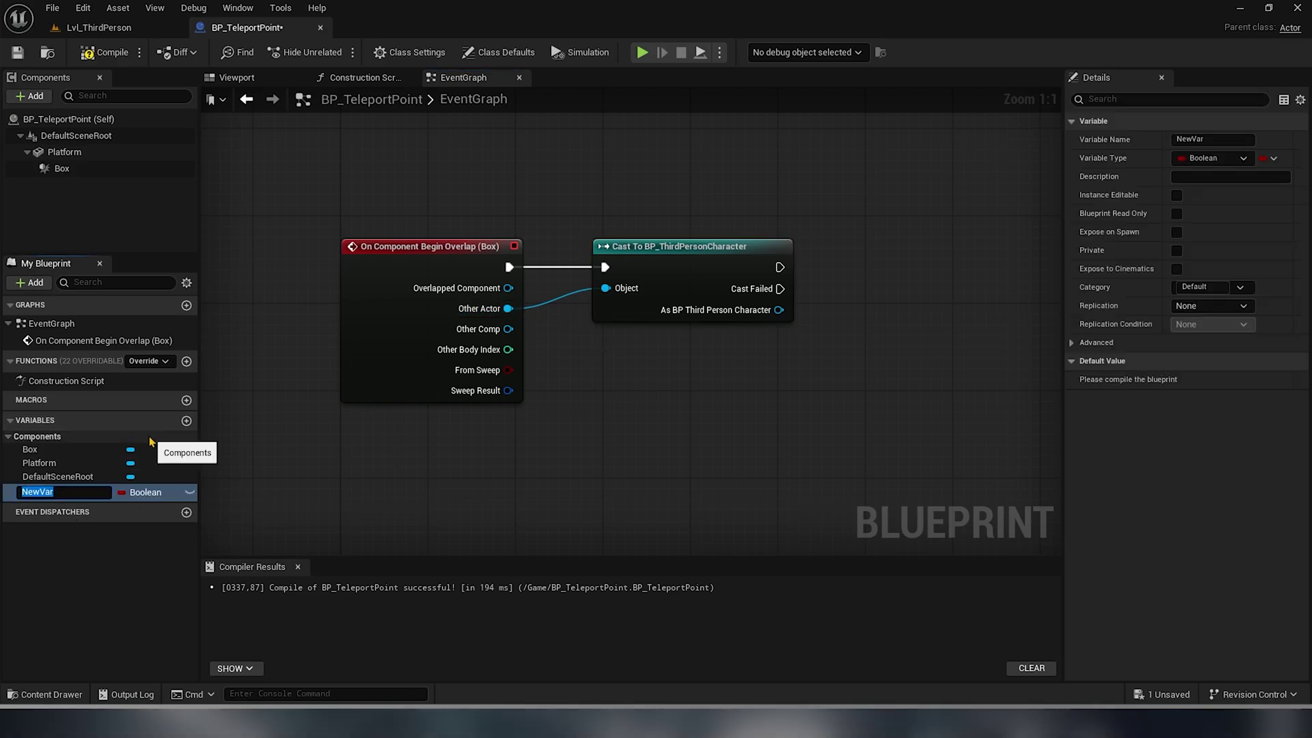
pyautogui.write('Teleport')
# - Make Teleport a Transform variable and place its getter, split into Location, Rotation and Scale
pyautogui.click(145, 492)
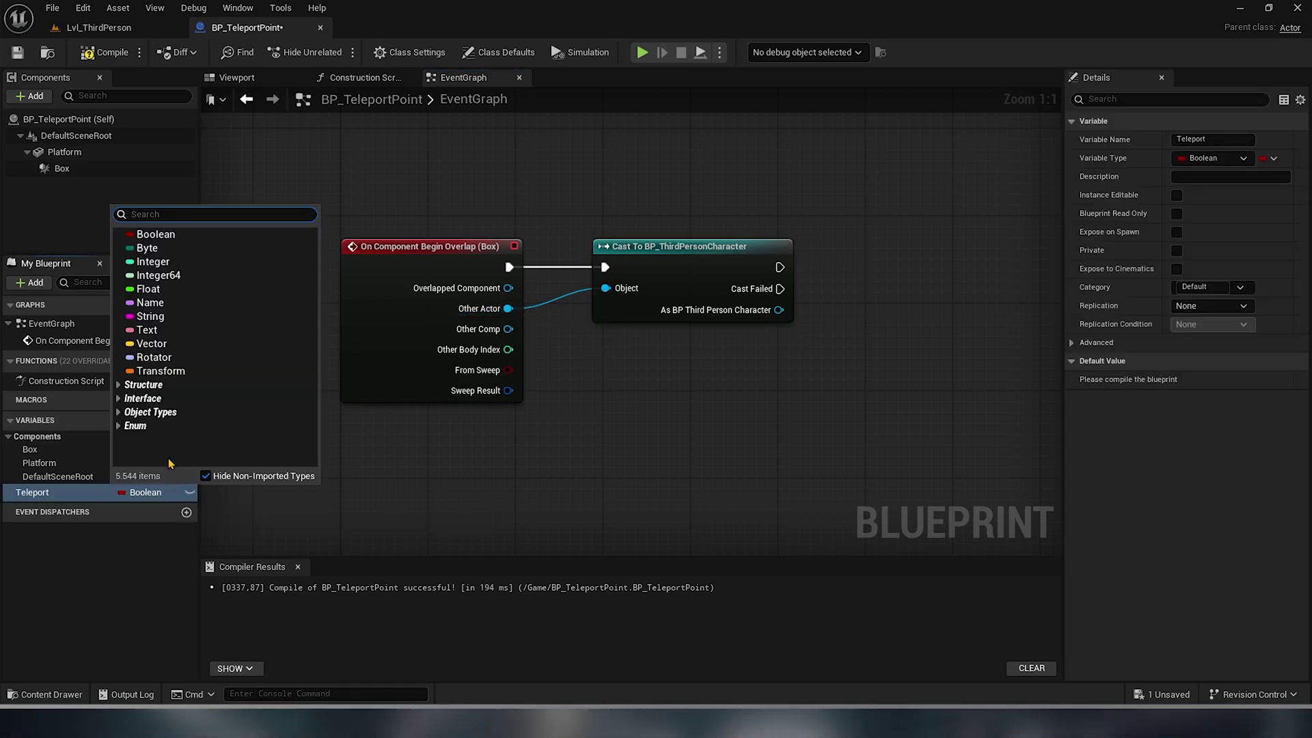
pyautogui.click(176, 371)
pyautogui.scroll(-1, 263, 430)
pyautogui.moveTo(41, 492); pyautogui.dragTo(457, 455)
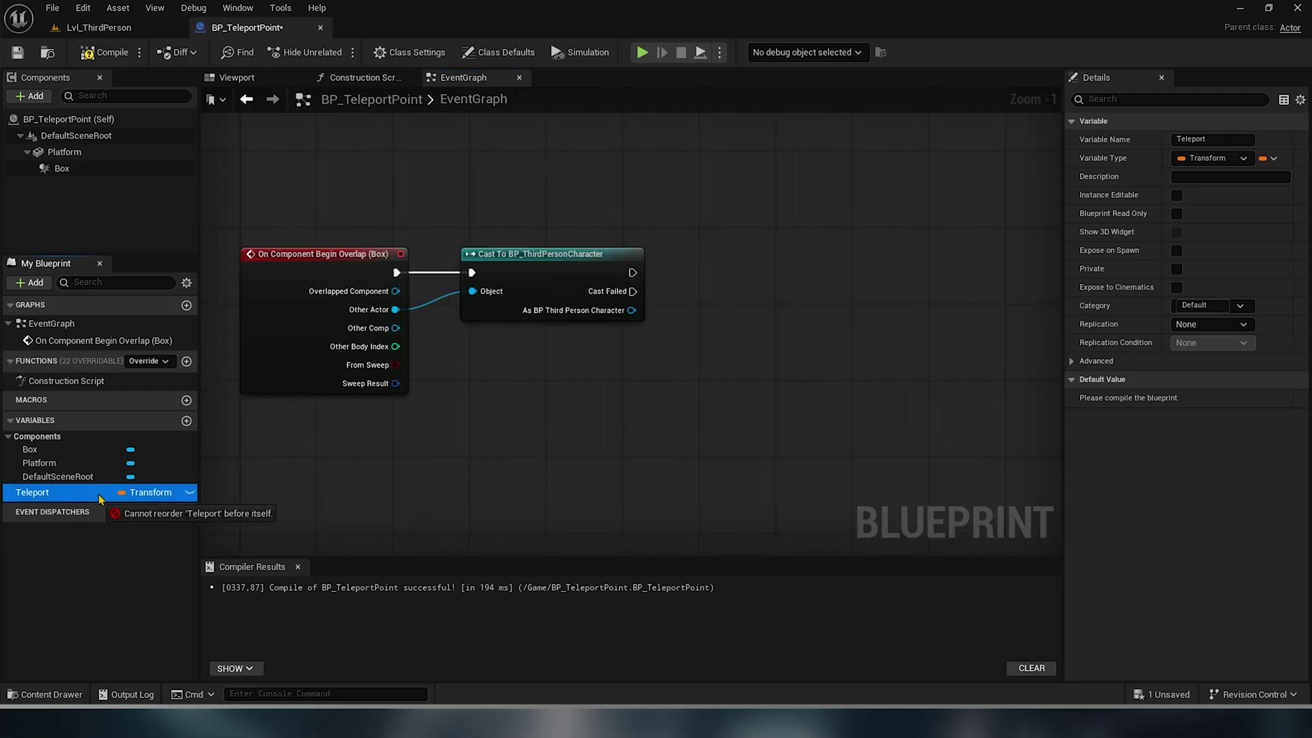
pyautogui.moveTo(532, 404); pyautogui.dragTo(534, 407)
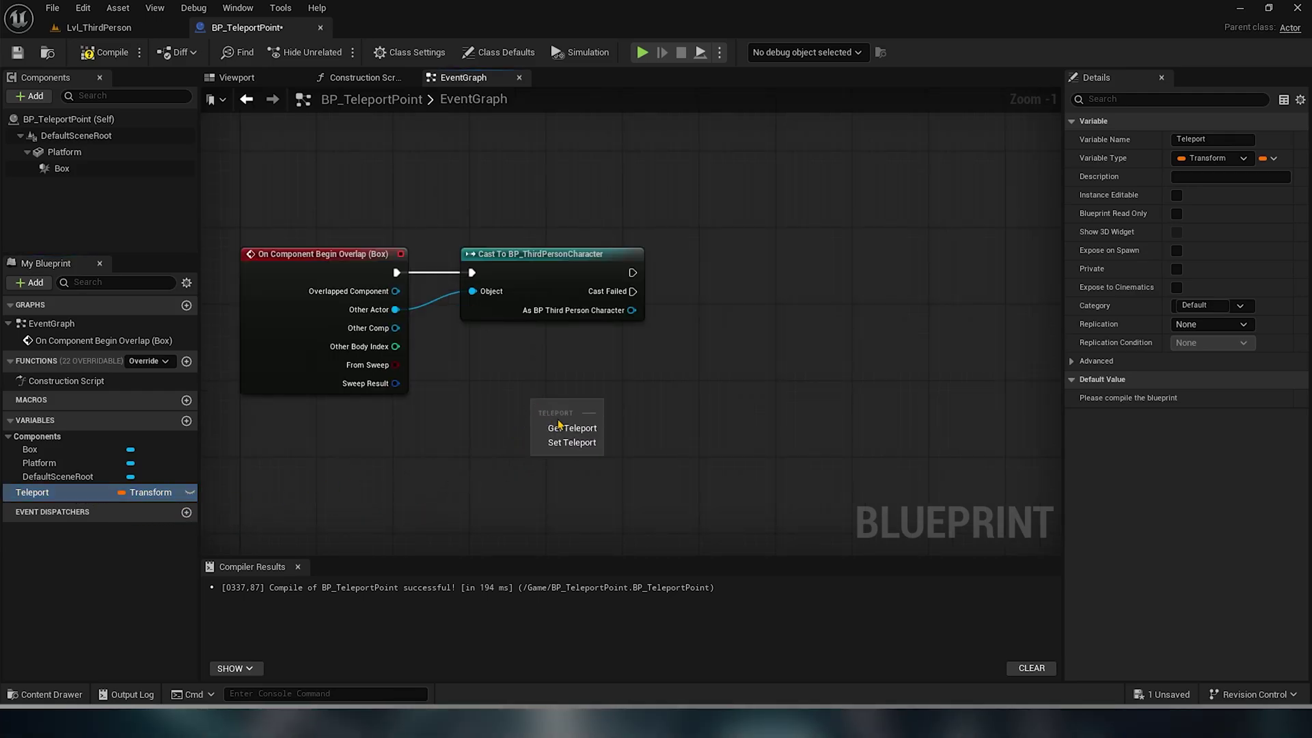
pyautogui.click(566, 422)
pyautogui.rightClick(591, 402)
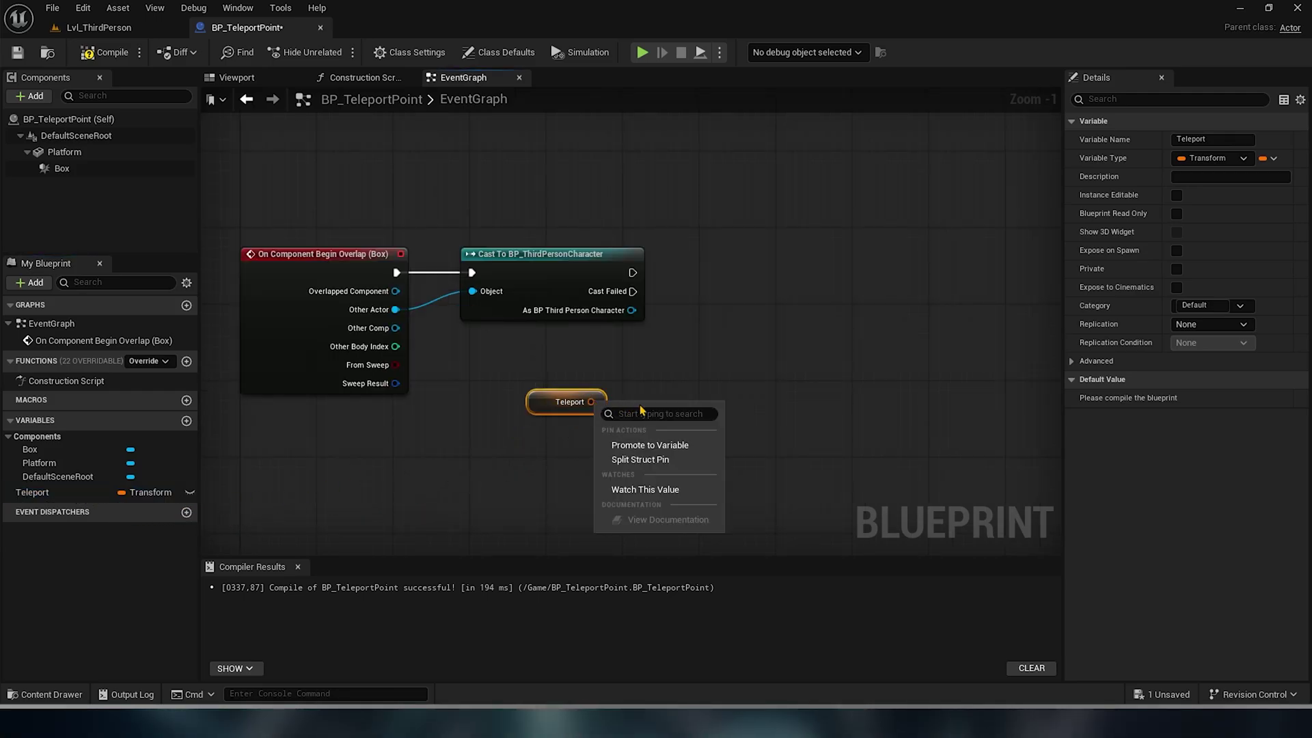
pyautogui.click(671, 461)
pyautogui.moveTo(625, 515); pyautogui.dragTo(649, 461, button='right')
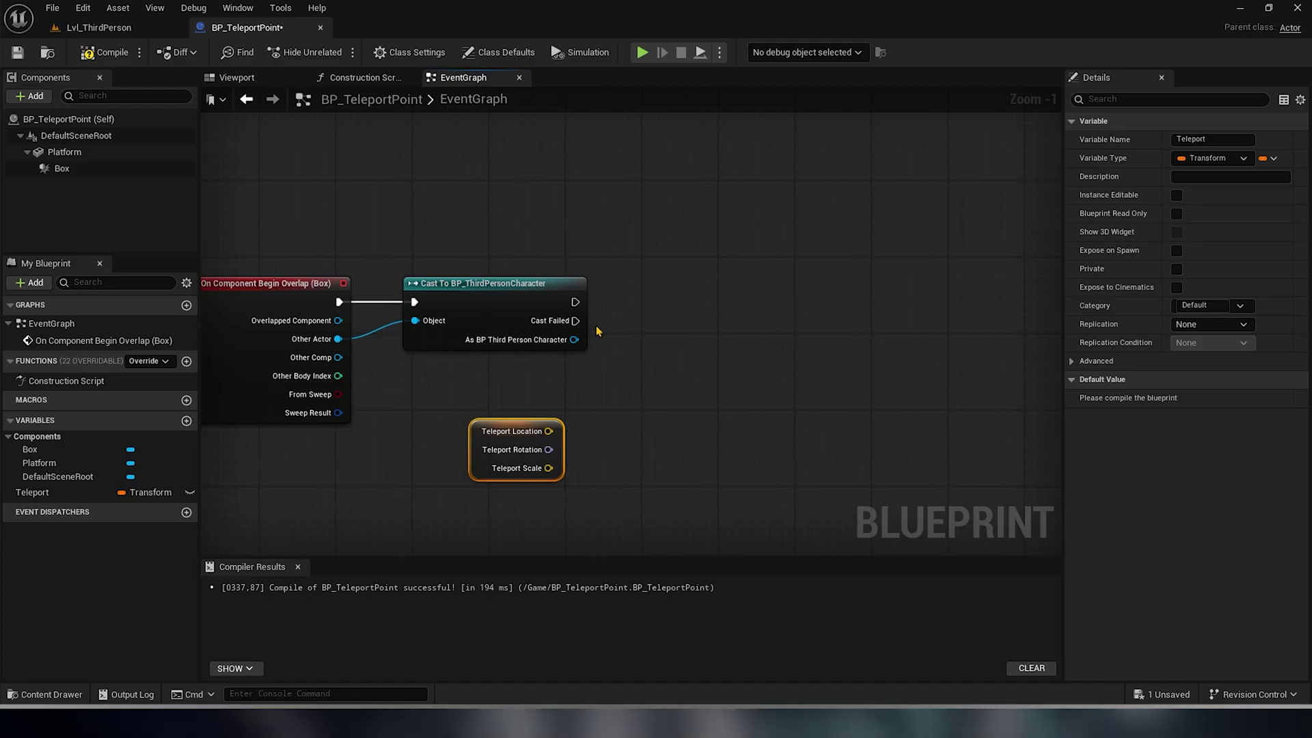
# - Add Set Actor Location And Rotation after the successful cast and tidy the node layout
pyautogui.moveTo(639, 305); pyautogui.dragTo(639, 307)
pyautogui.write('set')
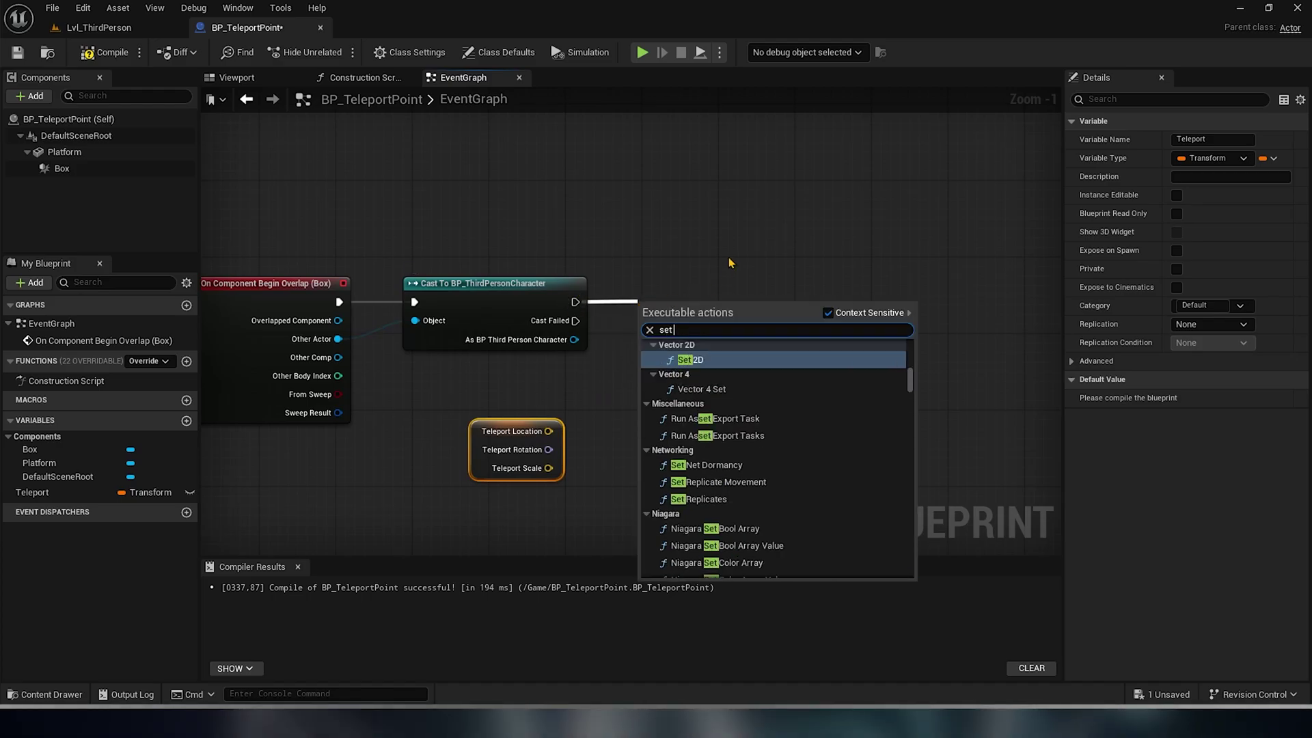
pyautogui.write(' actor location')
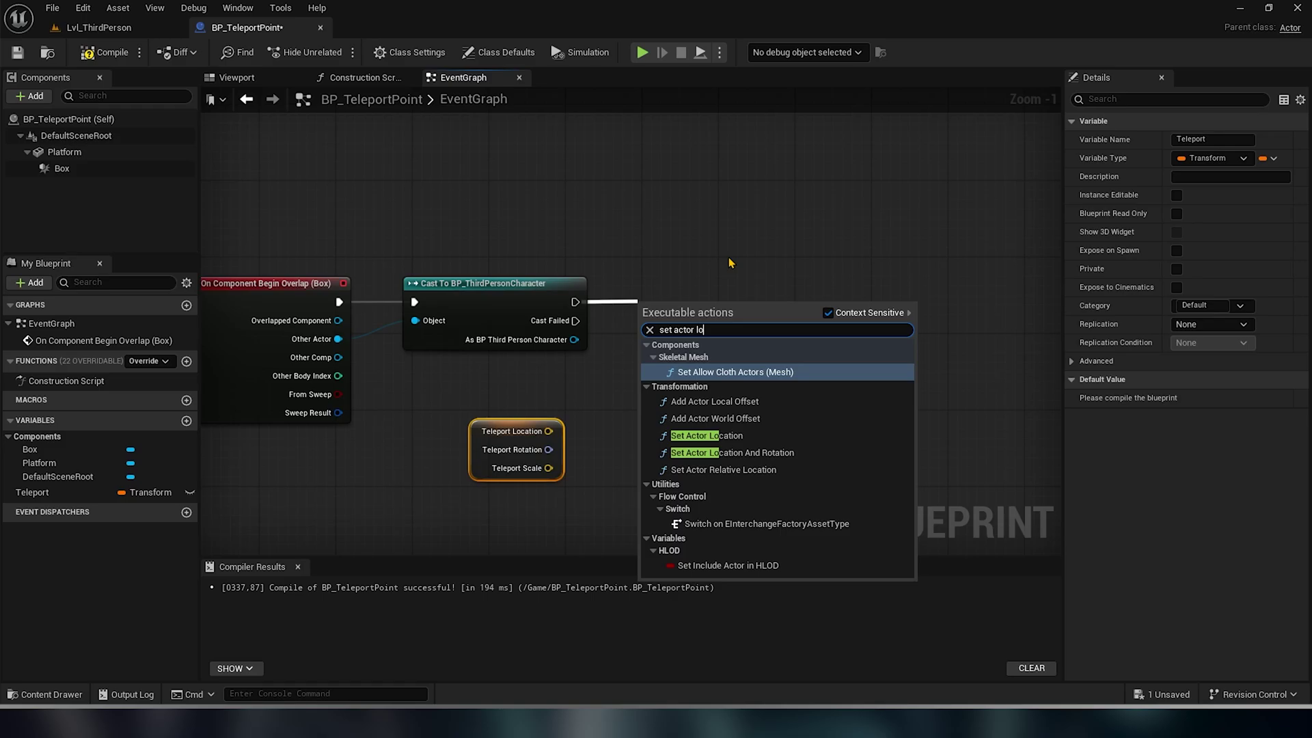
pyautogui.click(743, 440)
pyautogui.moveTo(739, 303); pyautogui.dragTo(796, 275)
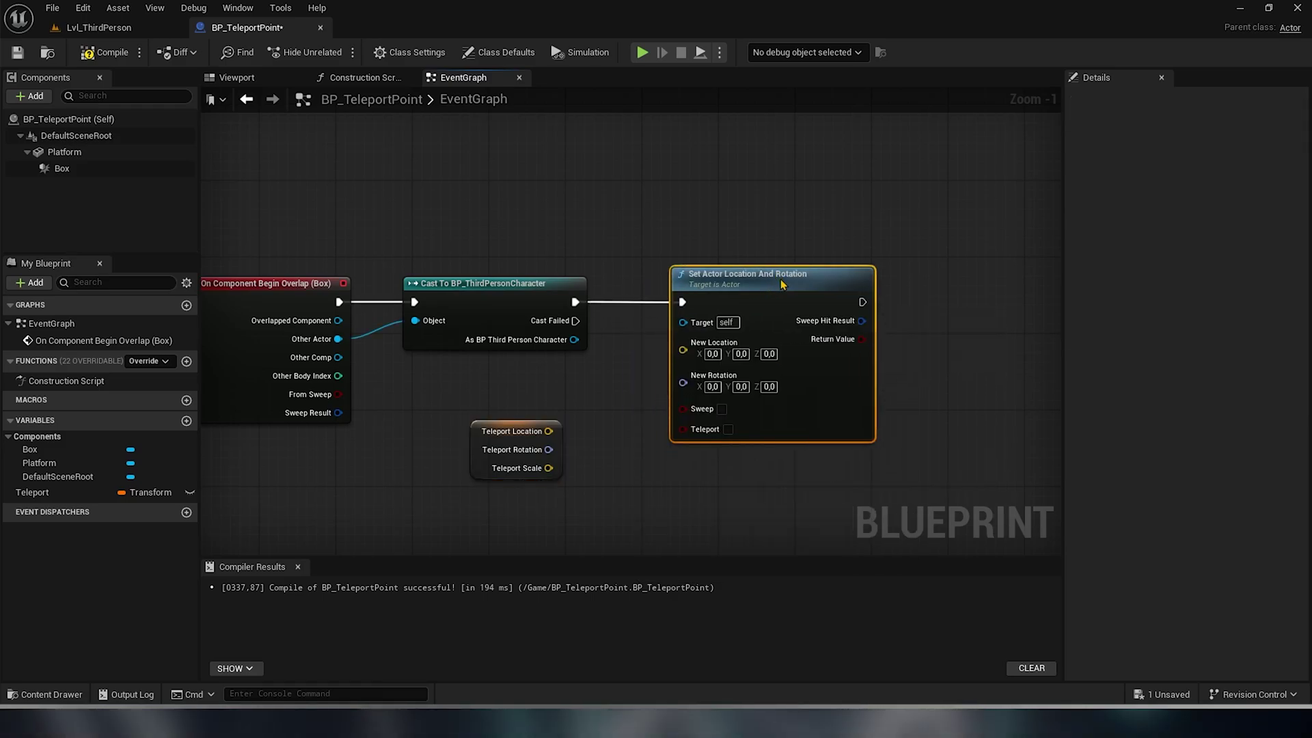
pyautogui.moveTo(646, 363); pyautogui.dragTo(671, 339, button='right')
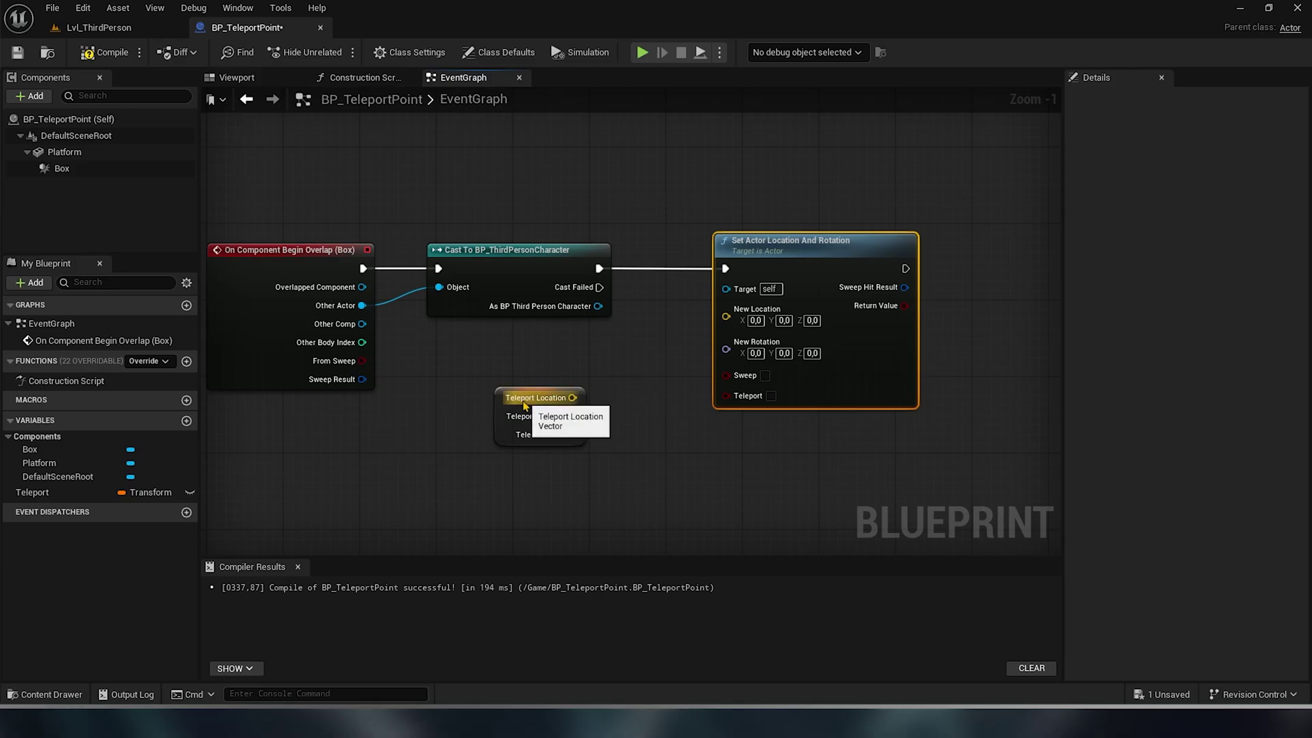
pyautogui.moveTo(506, 418); pyautogui.dragTo(495, 456)
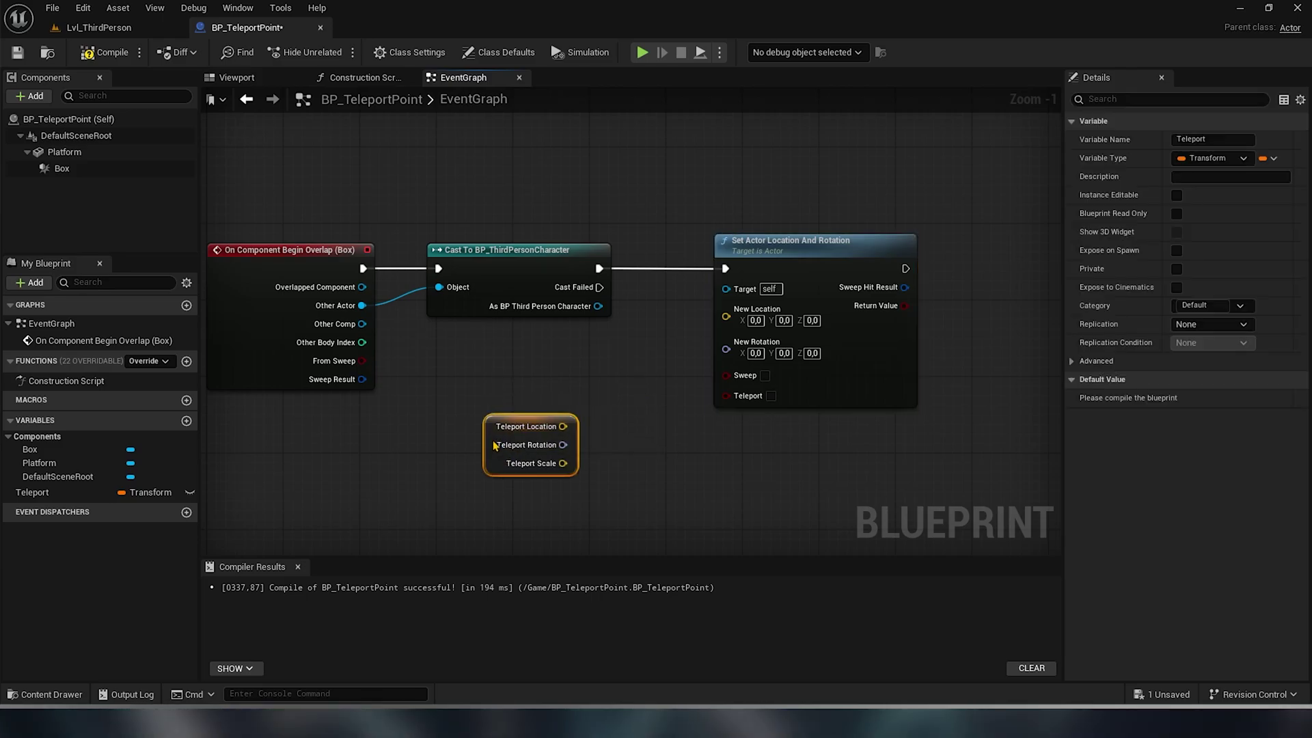
# - Add Get Actor Transform and a Transform Location node, moving the setter right for space
pyautogui.rightClick(451, 372)
pyautogui.write('get actor tra')
pyautogui.click(512, 521)
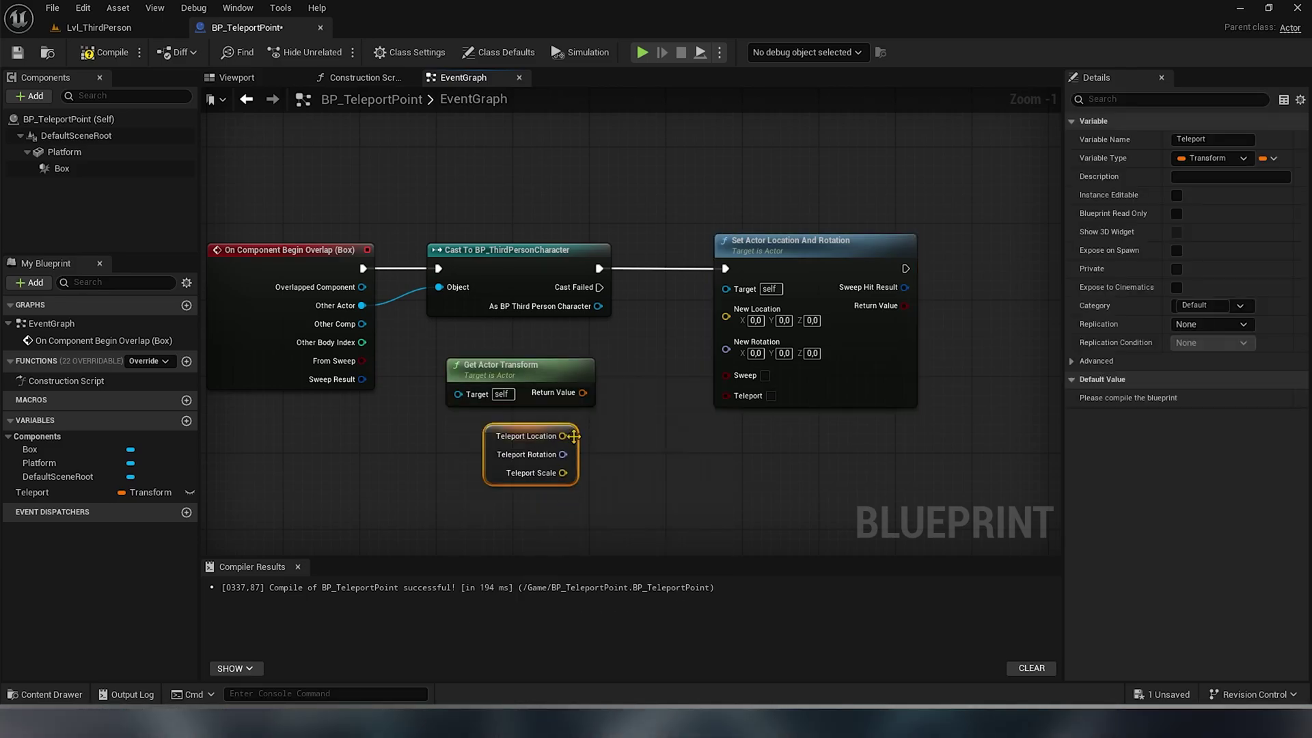
pyautogui.moveTo(513, 365); pyautogui.dragTo(474, 365)
pyautogui.moveTo(543, 392); pyautogui.dragTo(595, 395)
pyautogui.write('tra')
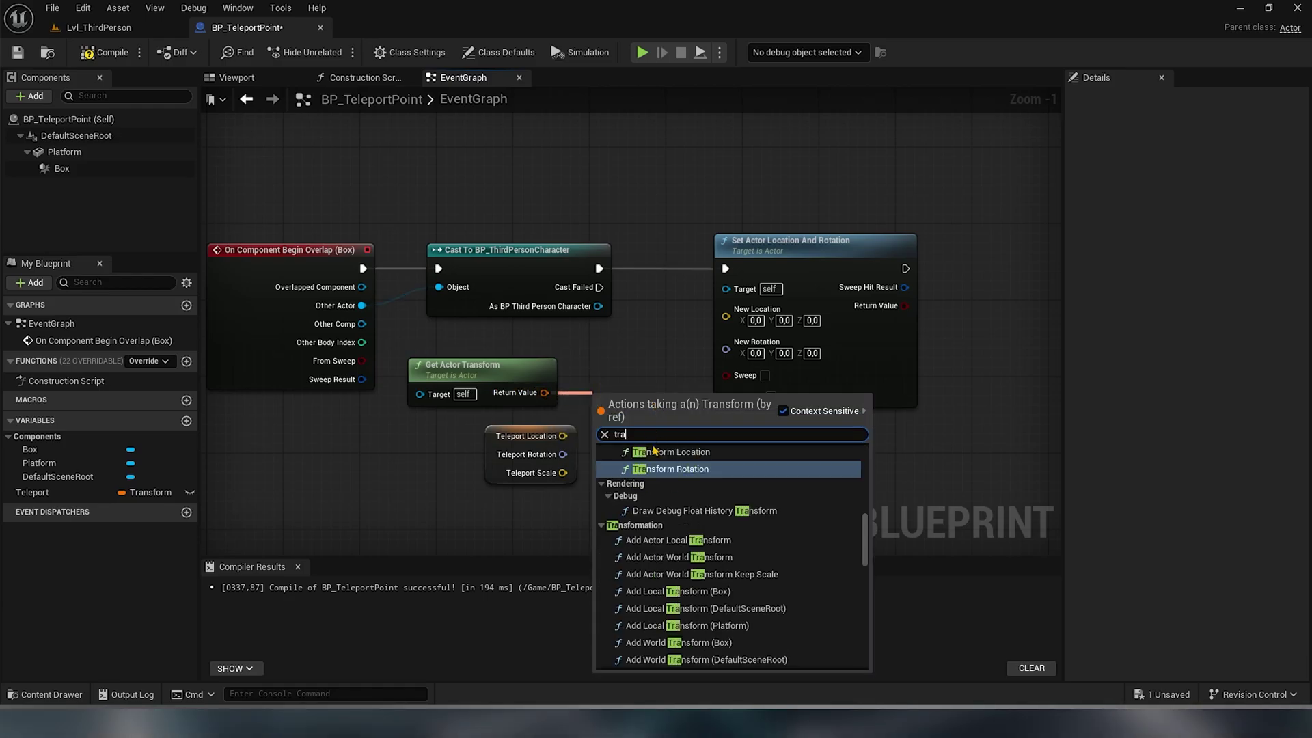
pyautogui.click(657, 451)
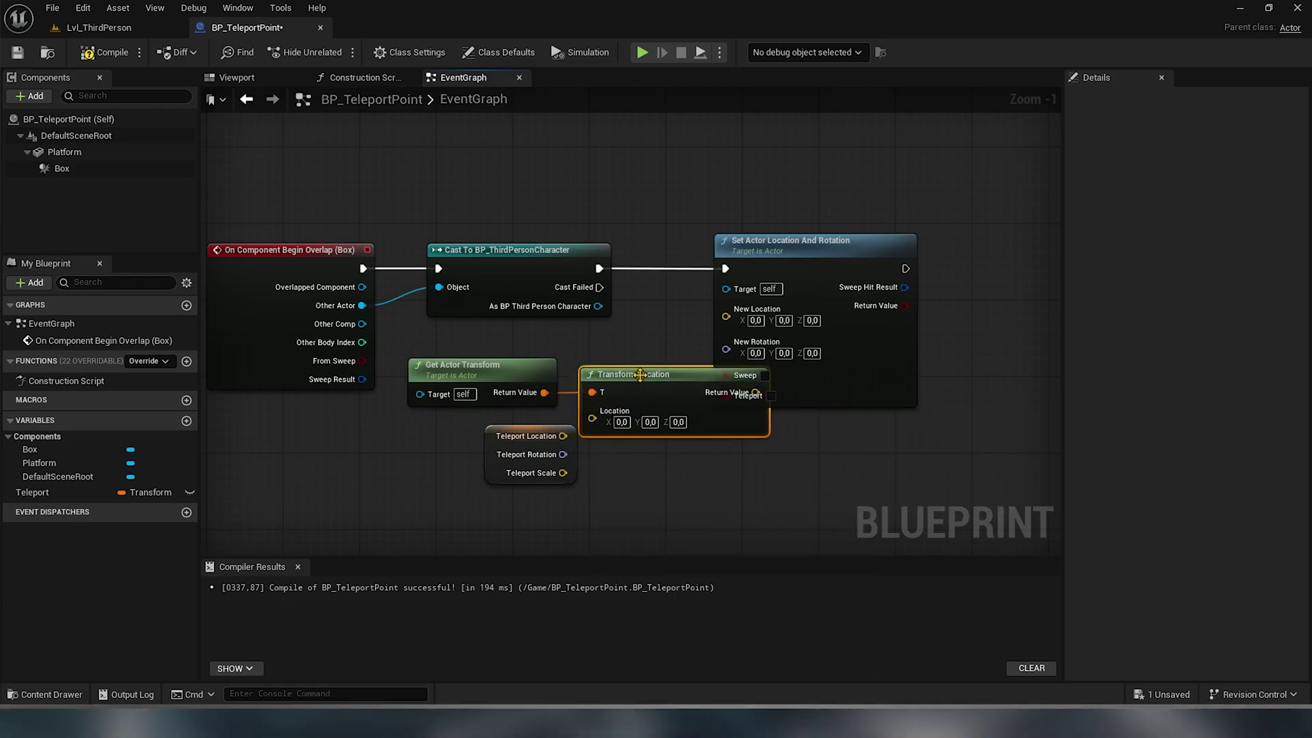
pyautogui.moveTo(795, 254); pyautogui.dragTo(890, 253)
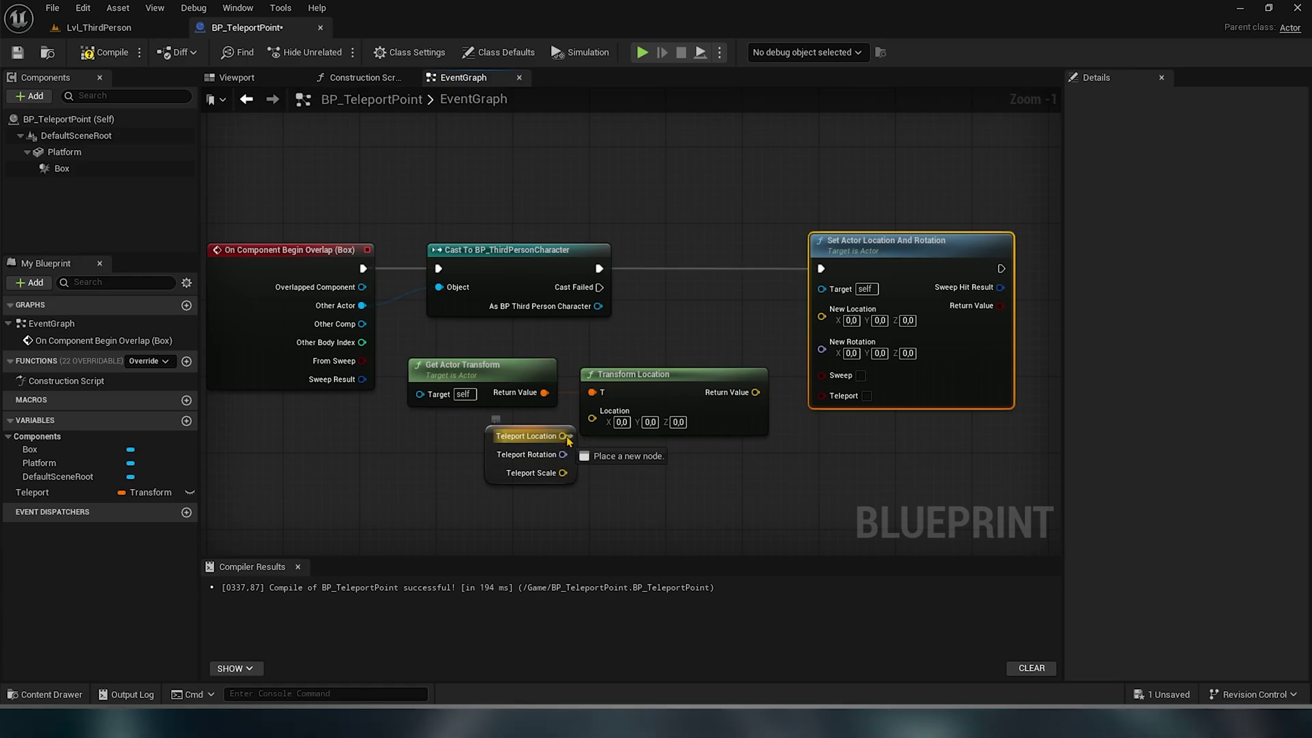
# - Wire the transformed Teleport location and Teleport rotation into the setter, and enable Teleport
pyautogui.moveTo(590, 431); pyautogui.dragTo(593, 421)
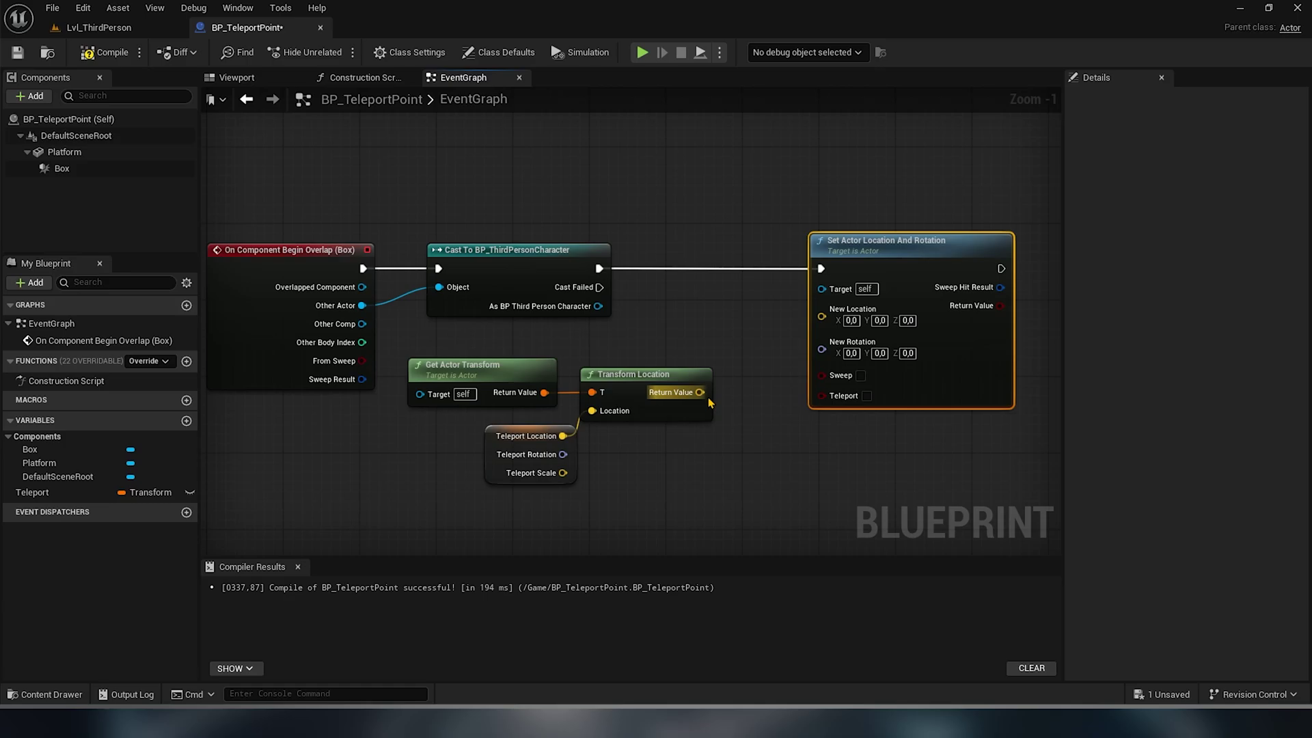
pyautogui.moveTo(700, 392)
pyautogui.mouseDown()
pyautogui.moveTo(824, 321)
pyautogui.moveTo(821, 331)
pyautogui.mouseUp()
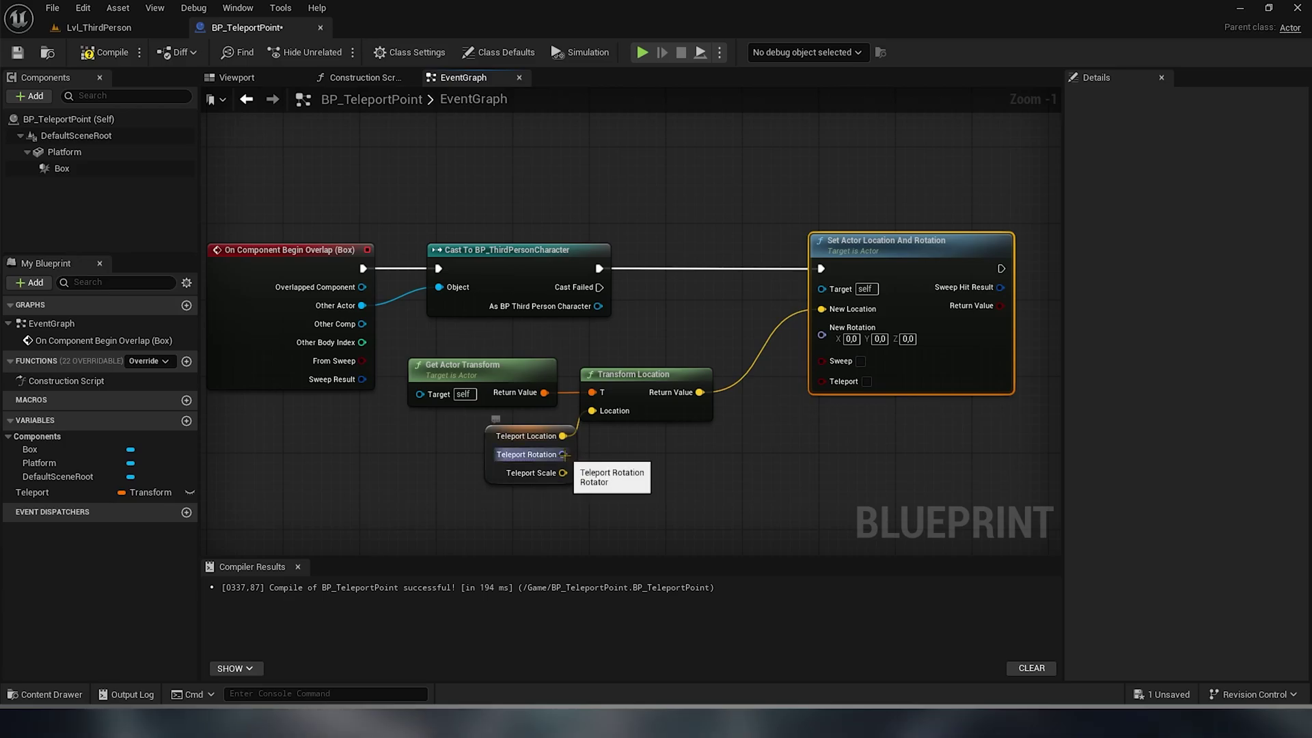
pyautogui.moveTo(563, 454); pyautogui.dragTo(821, 328)
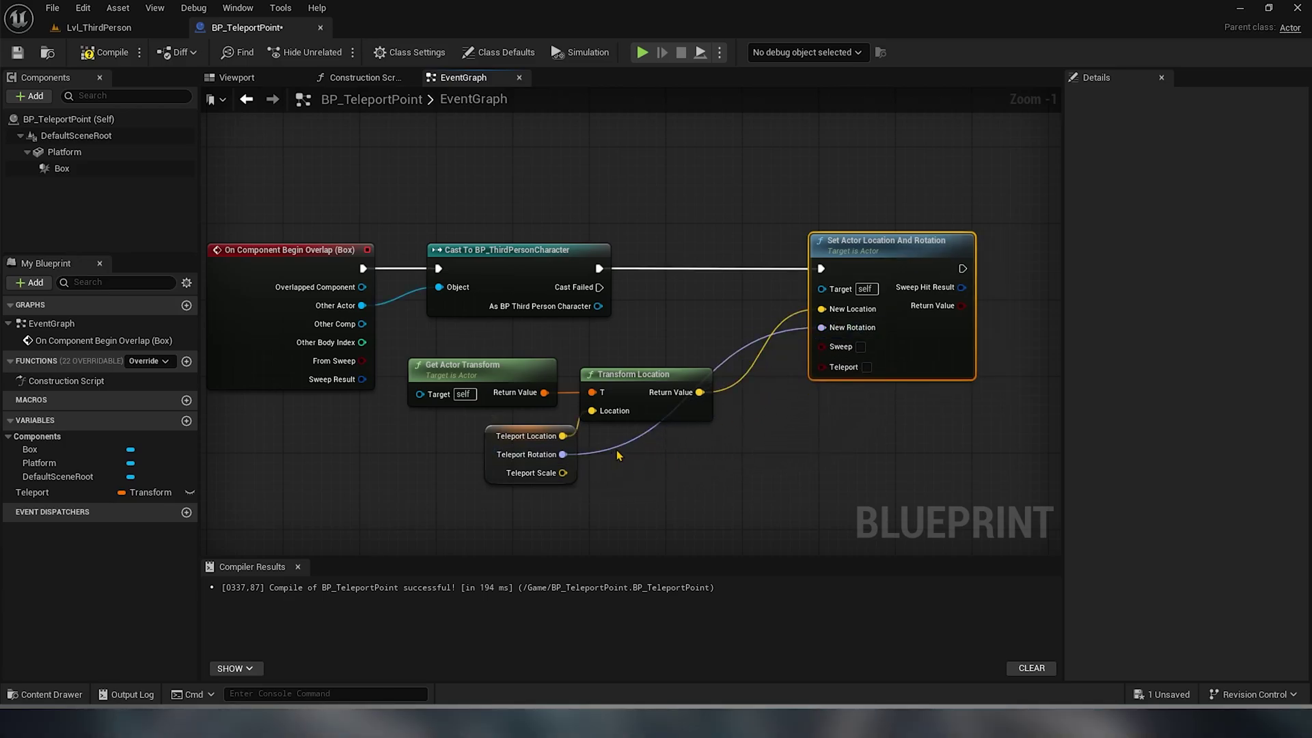
pyautogui.moveTo(543, 459); pyautogui.dragTo(544, 451)
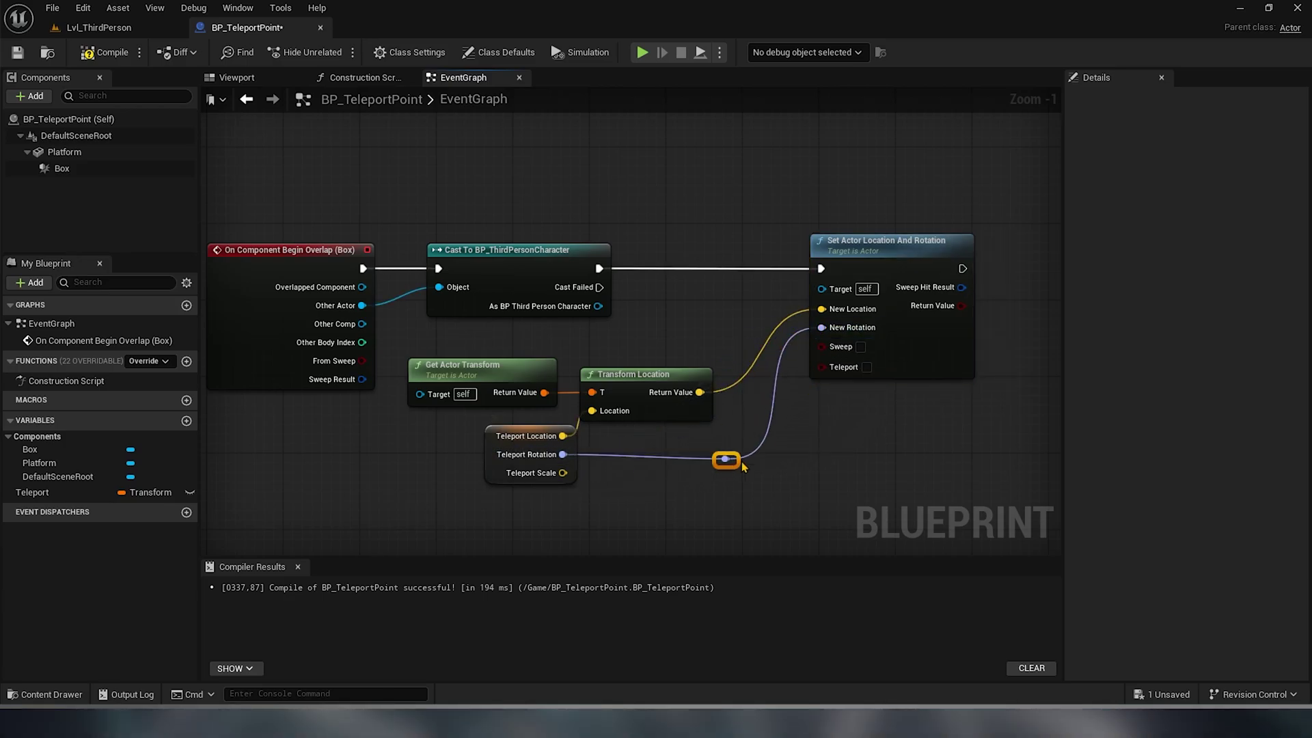
pyautogui.click(866, 367)
pyautogui.scroll(-1, 666, 395)
# - Compile the Blueprint and make the Teleport variable Instance Editable
pyautogui.click(108, 51)
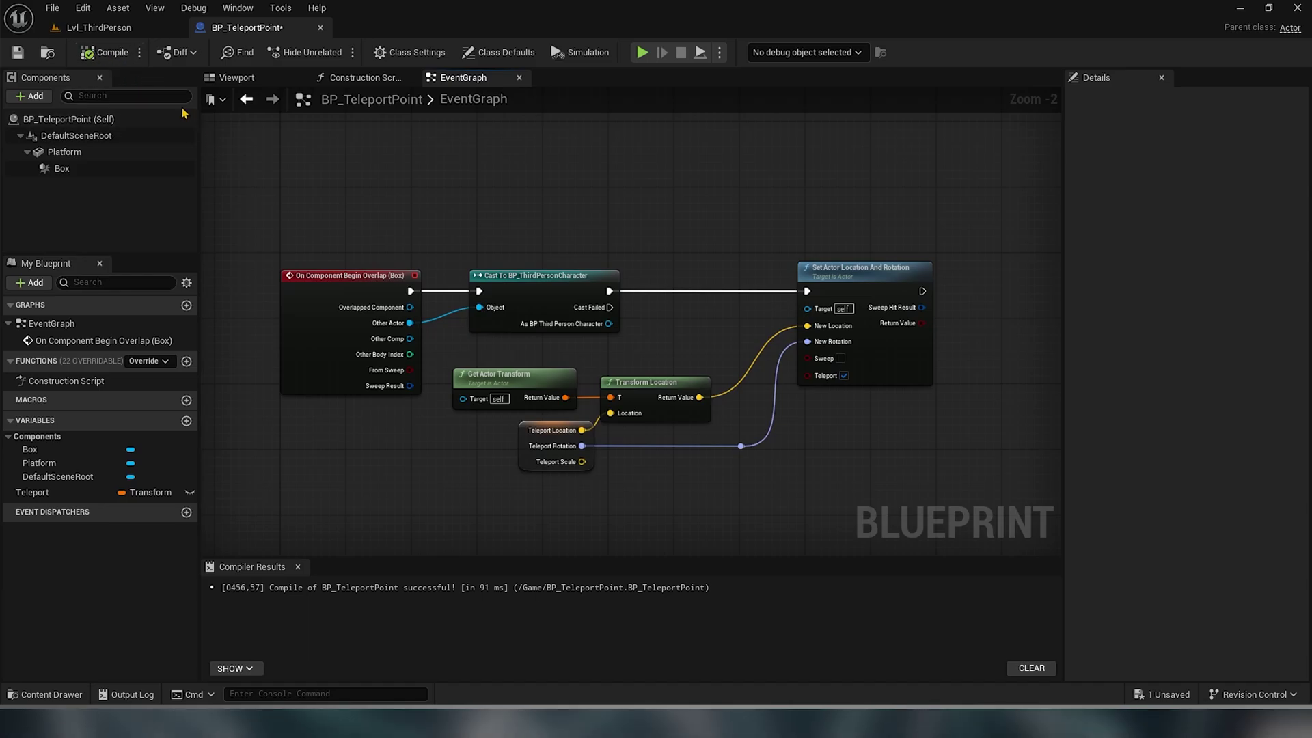
pyautogui.click(90, 492)
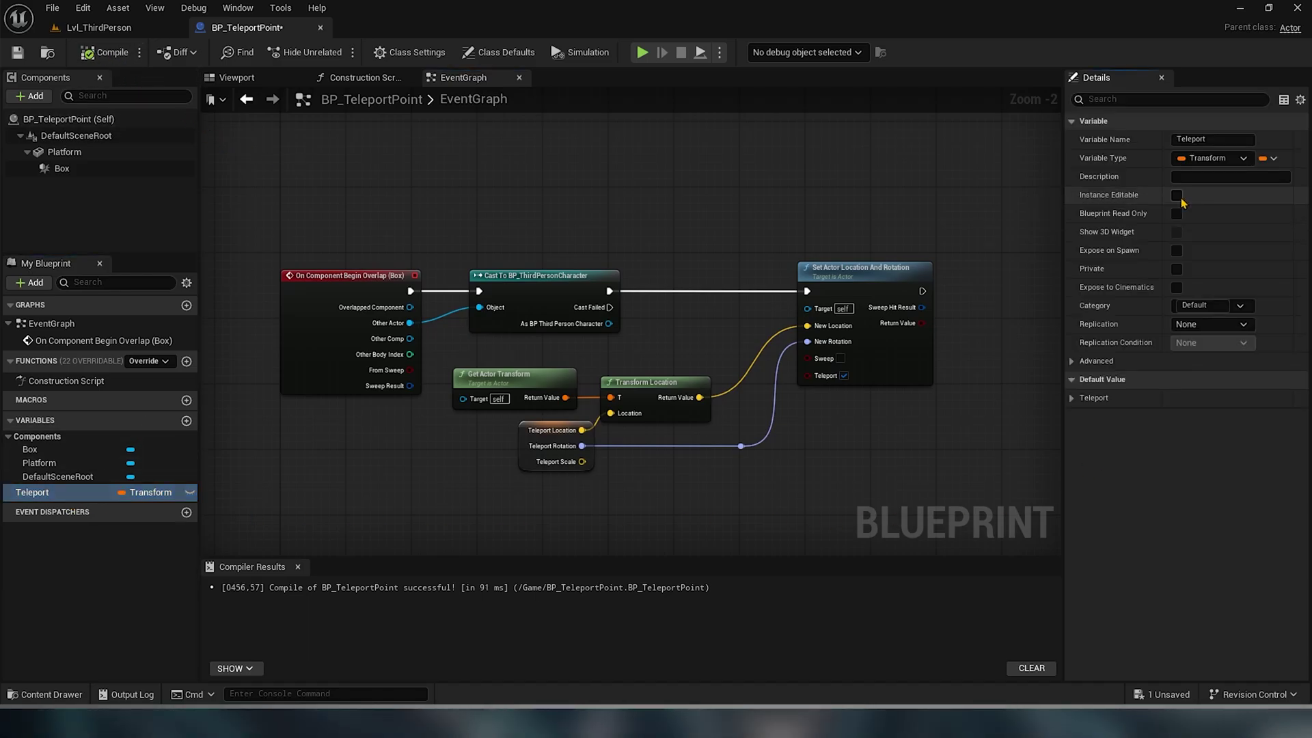
pyautogui.click(1177, 196)
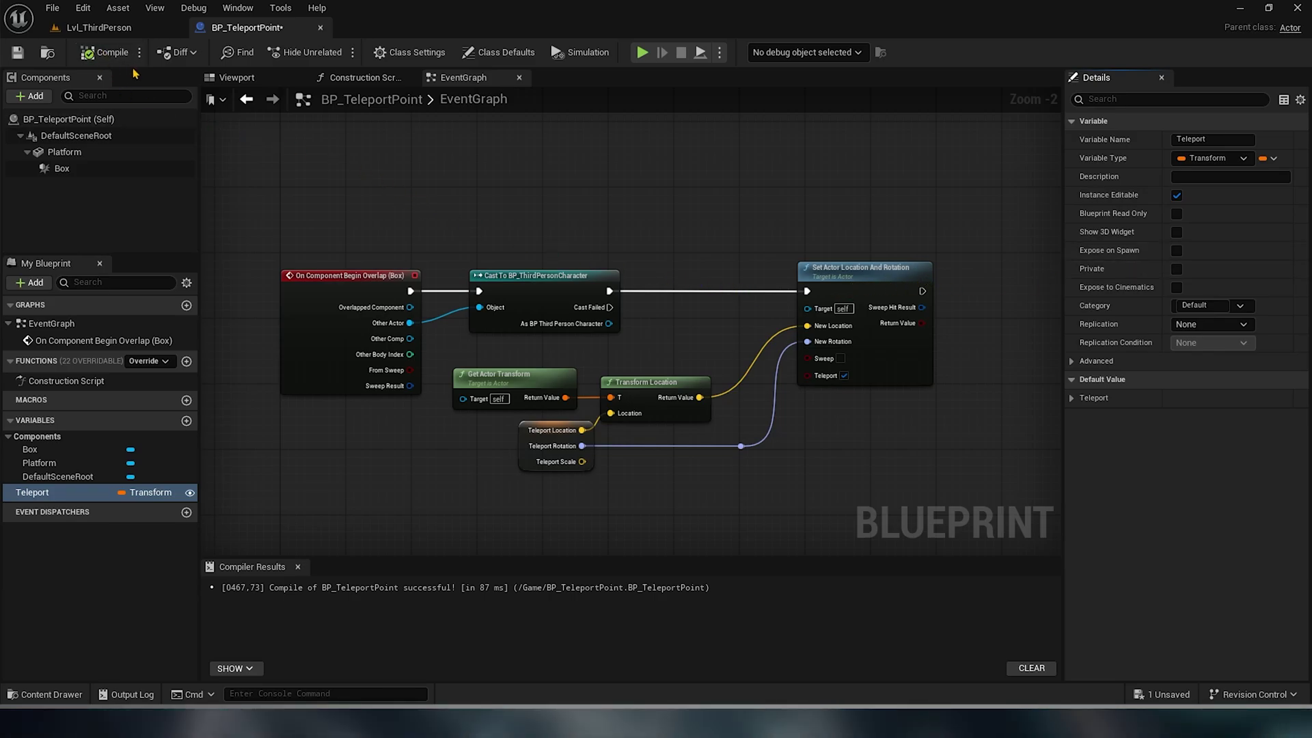
# - Drop a BP_TeleportPoint onto the central green platform, focus it, and expand its Teleport settings
pyautogui.click(141, 33)
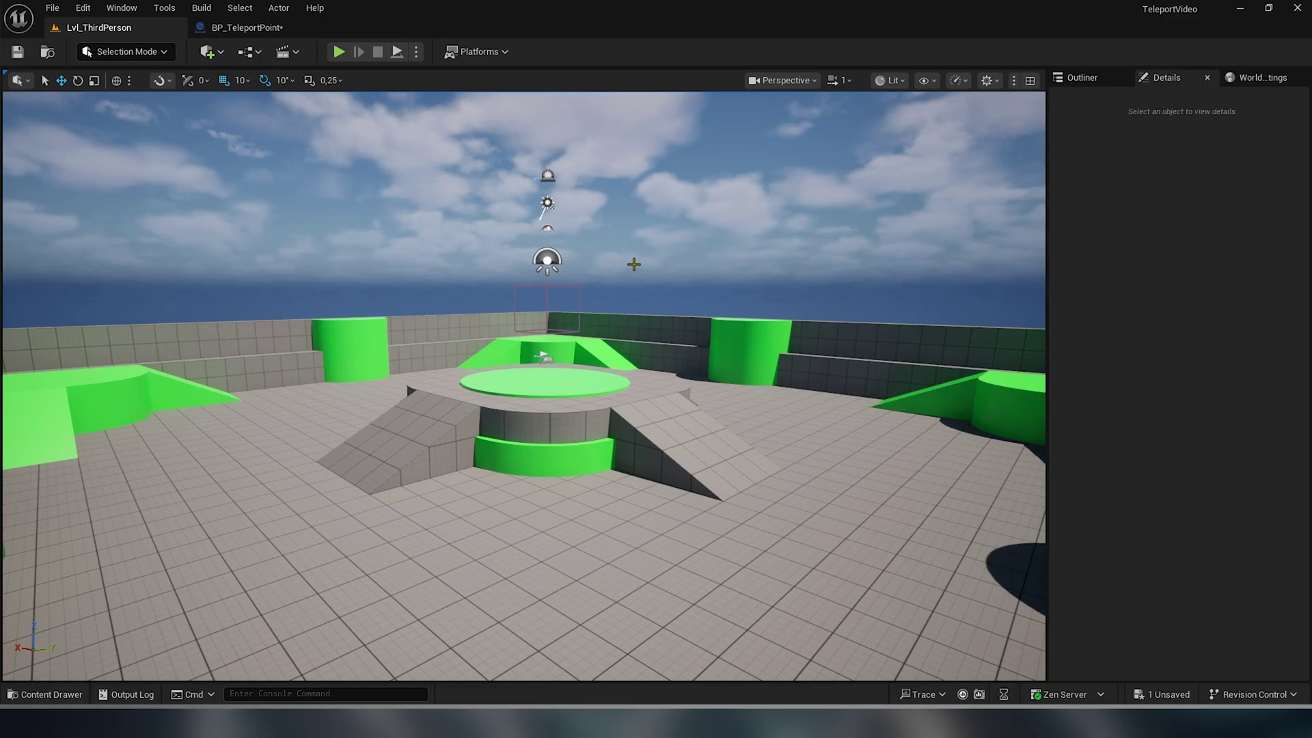
pyautogui.moveTo(629, 264); pyautogui.dragTo(653, 264, button='right')
pyautogui.hotkey('ctrl', 'space')
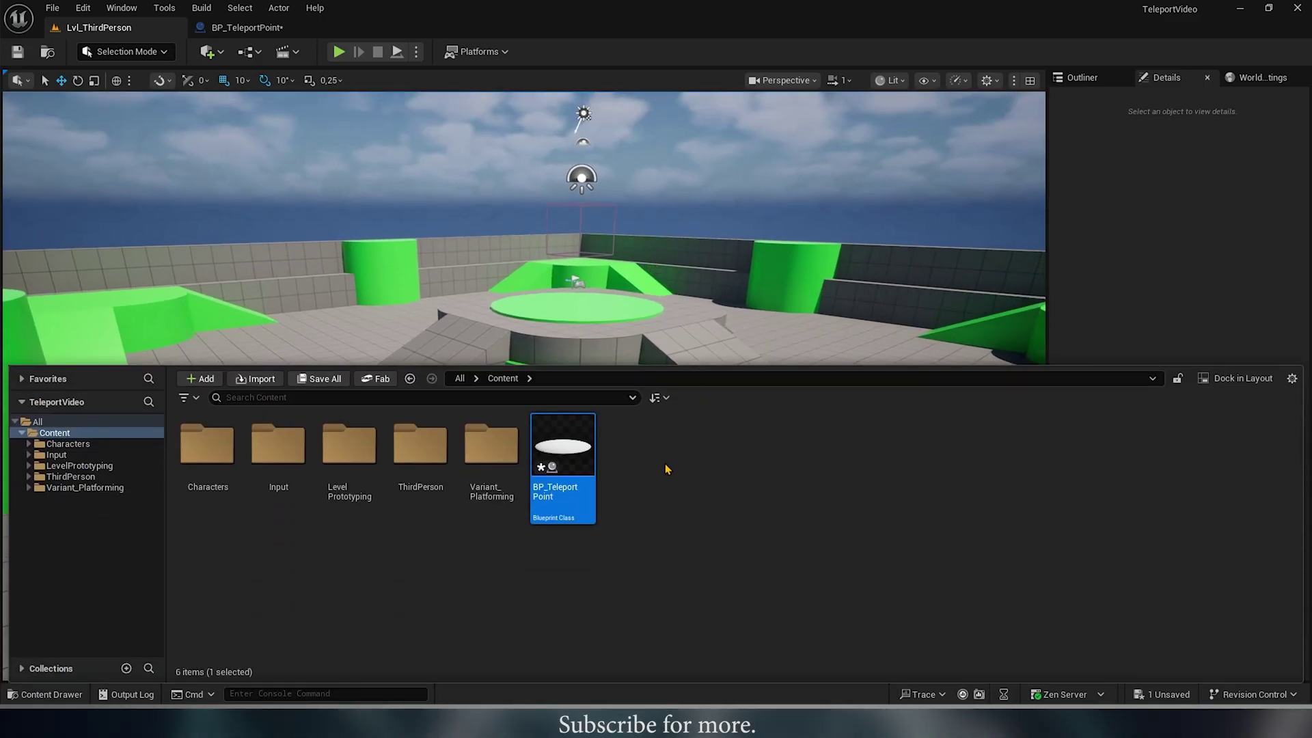
pyautogui.moveTo(563, 451)
pyautogui.mouseDown()
pyautogui.moveTo(593, 284)
pyautogui.moveTo(576, 294)
pyautogui.mouseUp()
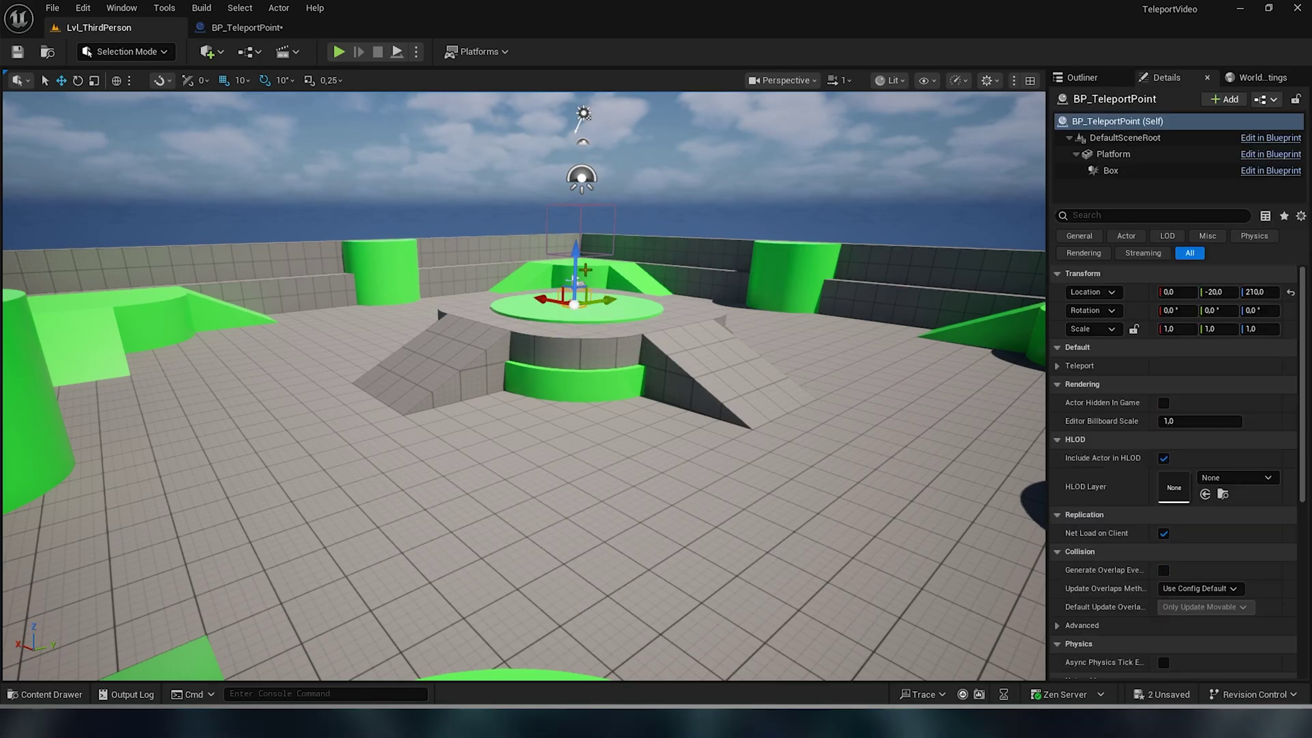
pyautogui.press('f')
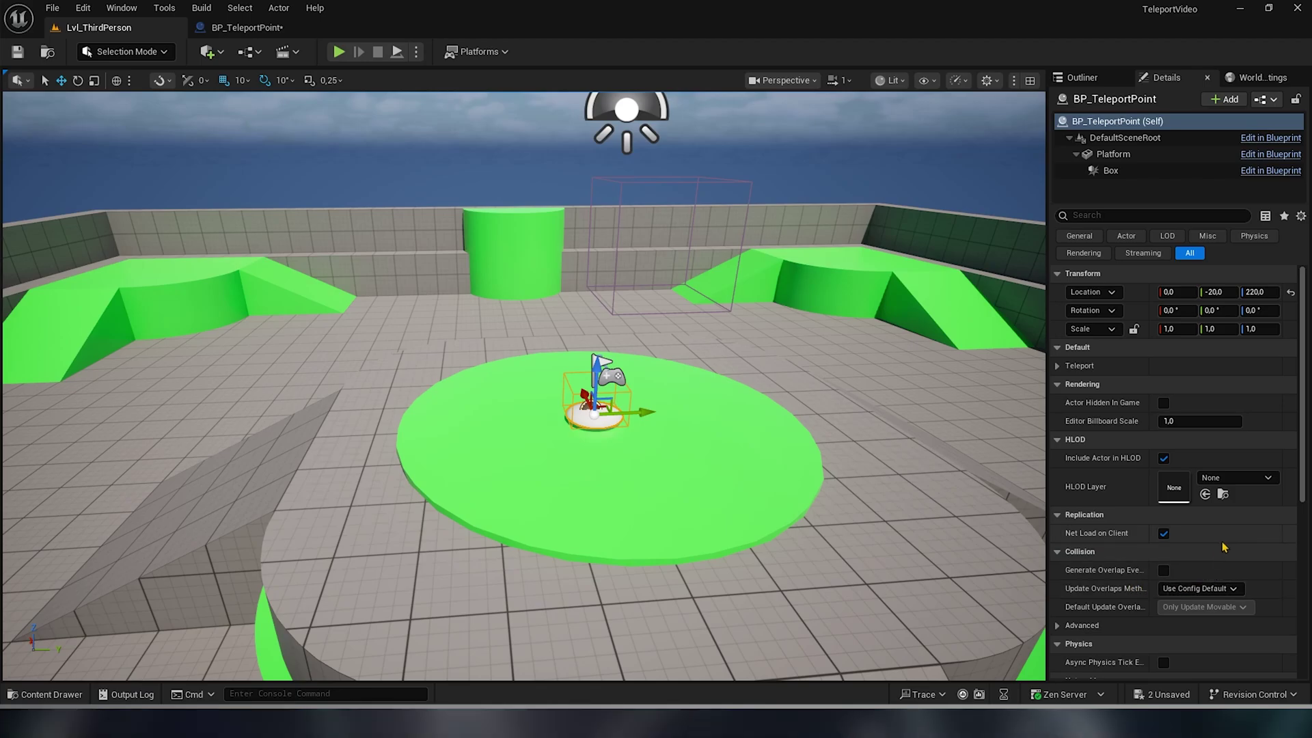
pyautogui.click(1060, 369)
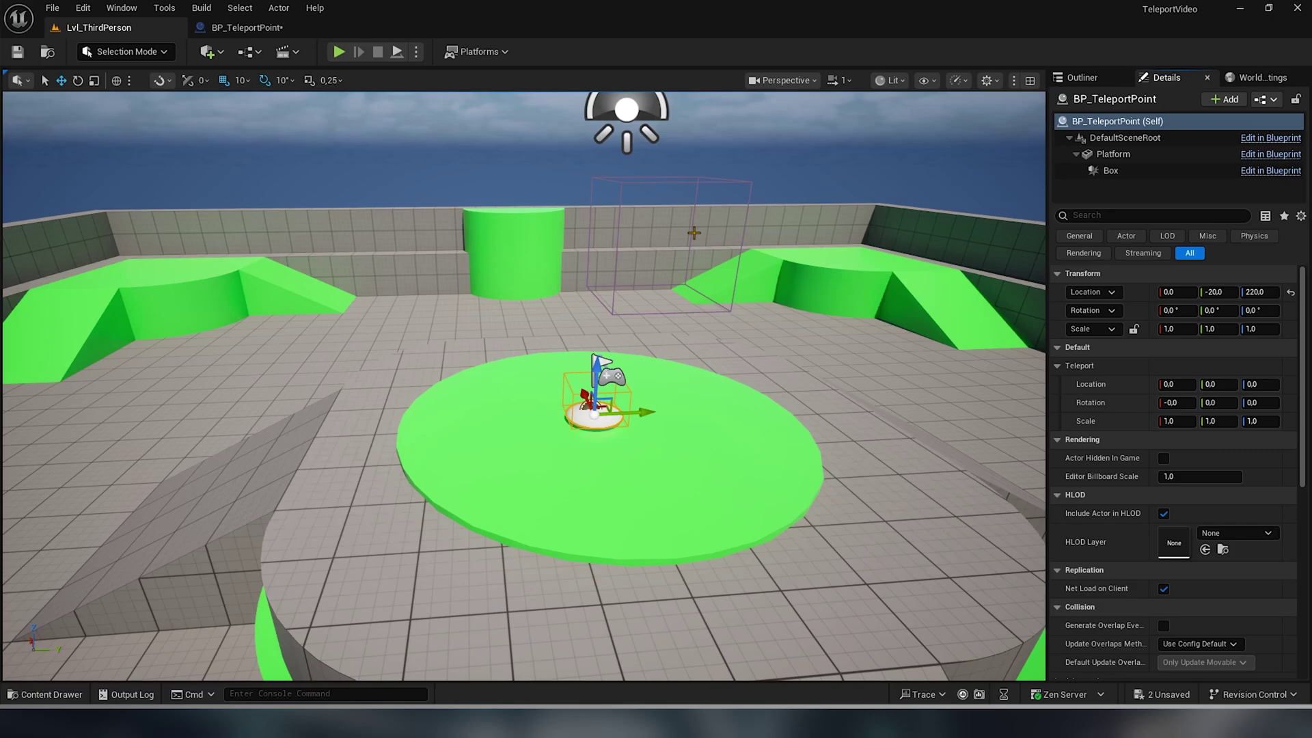
# - In BP_TeleportPoint, enable Show 3D Widget for Teleport and return to the level
pyautogui.click(244, 28)
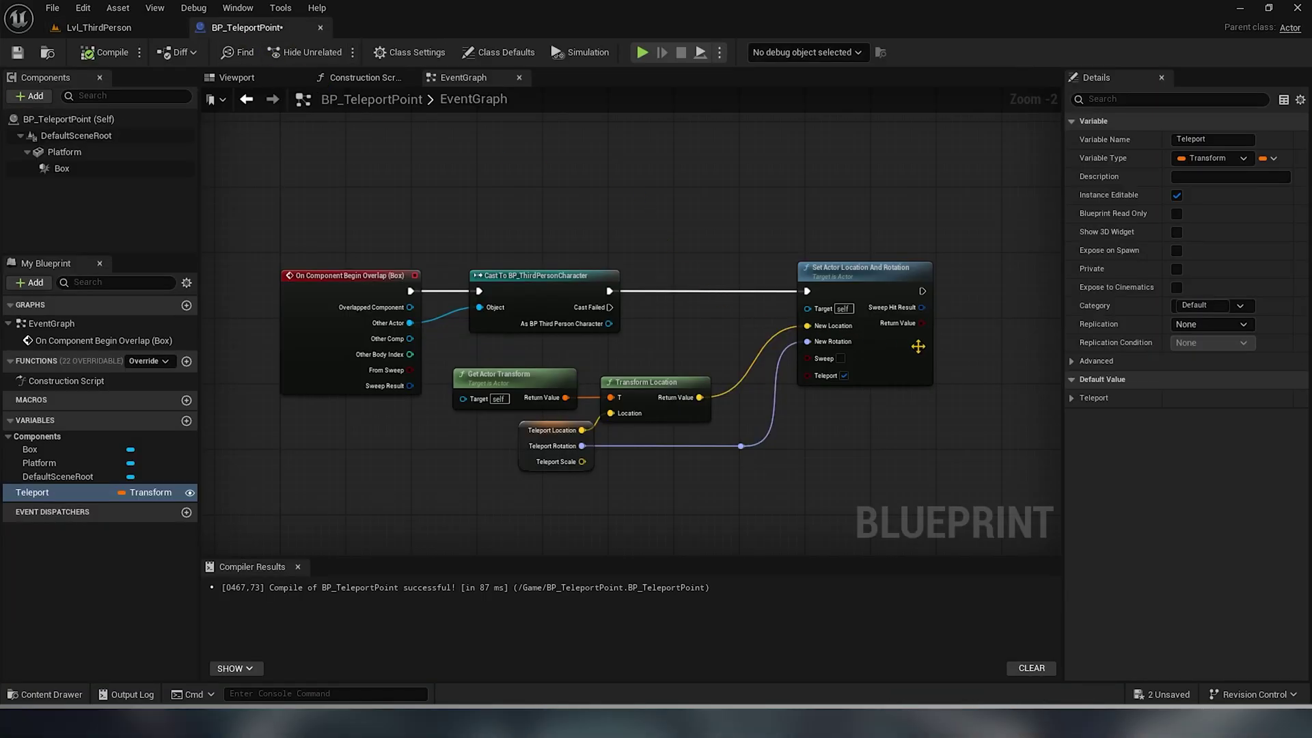
pyautogui.click(1175, 231)
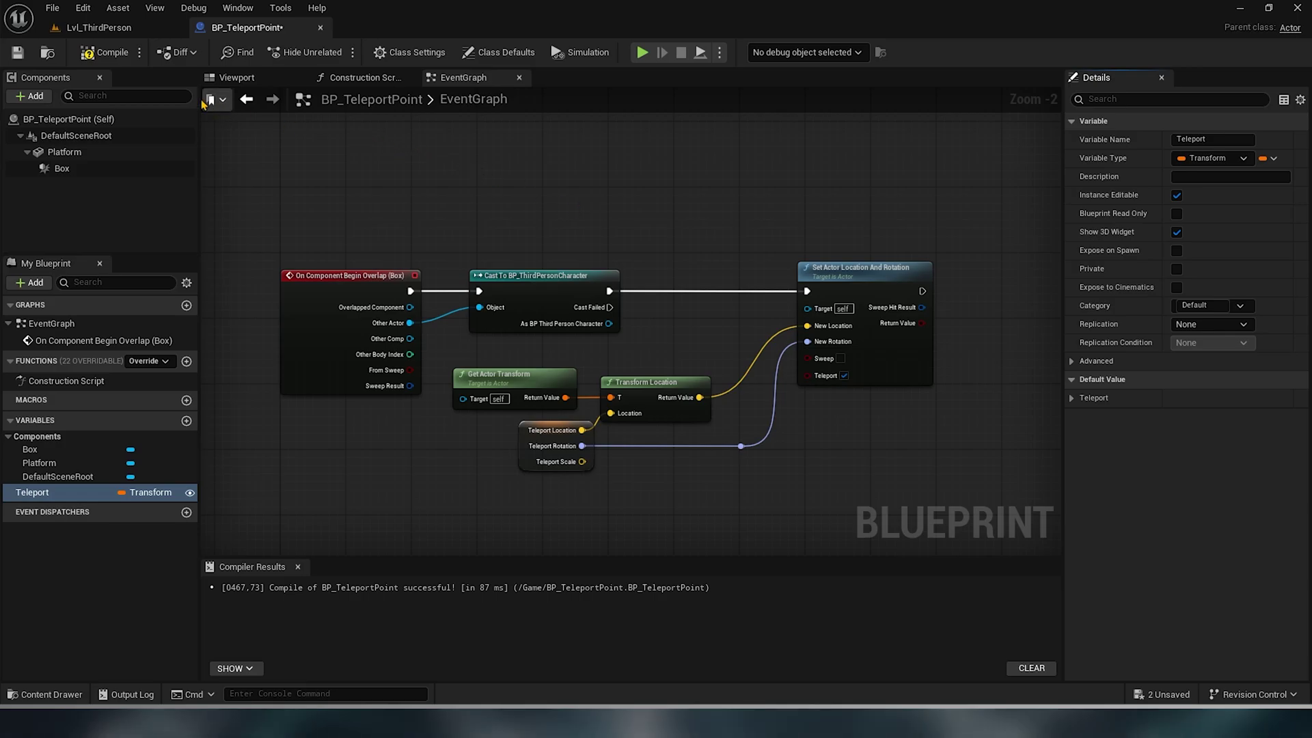
pyautogui.click(112, 28)
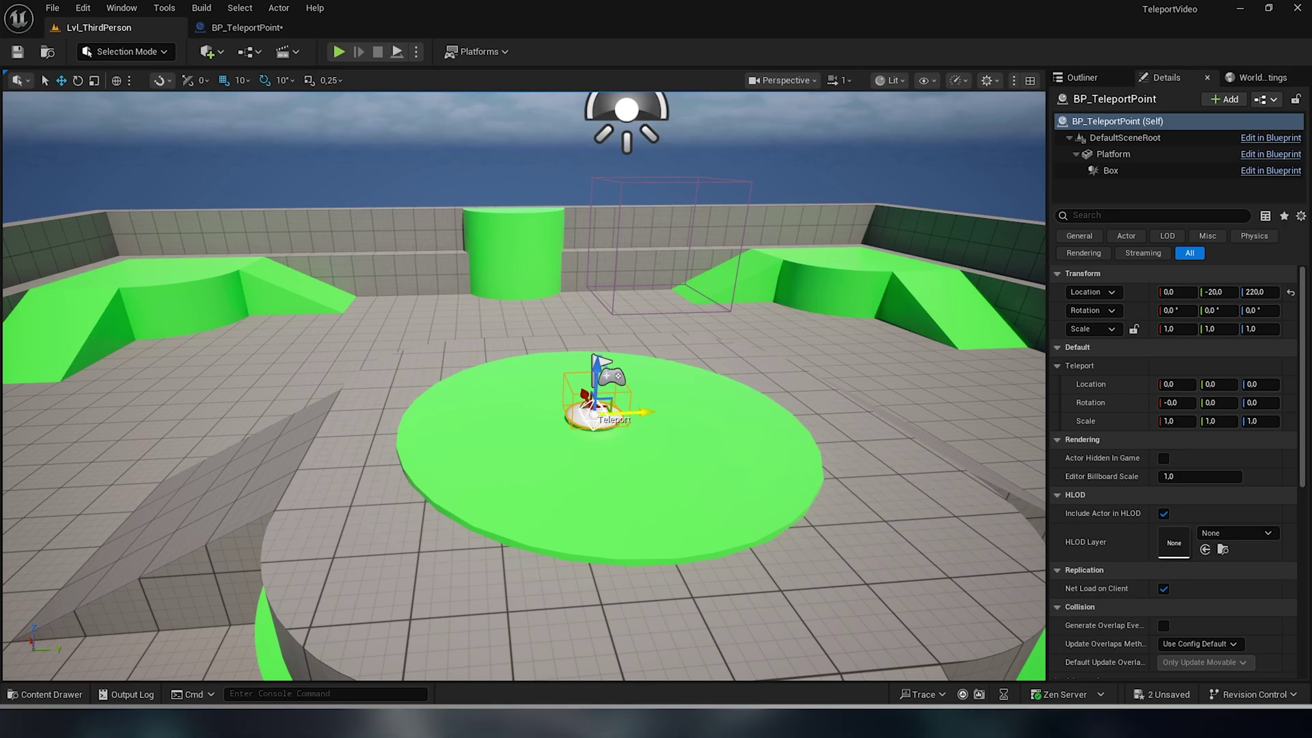
# - Drag the Teleport handle onto the raised ramp platform at 1610, -1620, 0, then return to Perspective
pyautogui.moveTo(595, 416); pyautogui.dragTo(353, 416)
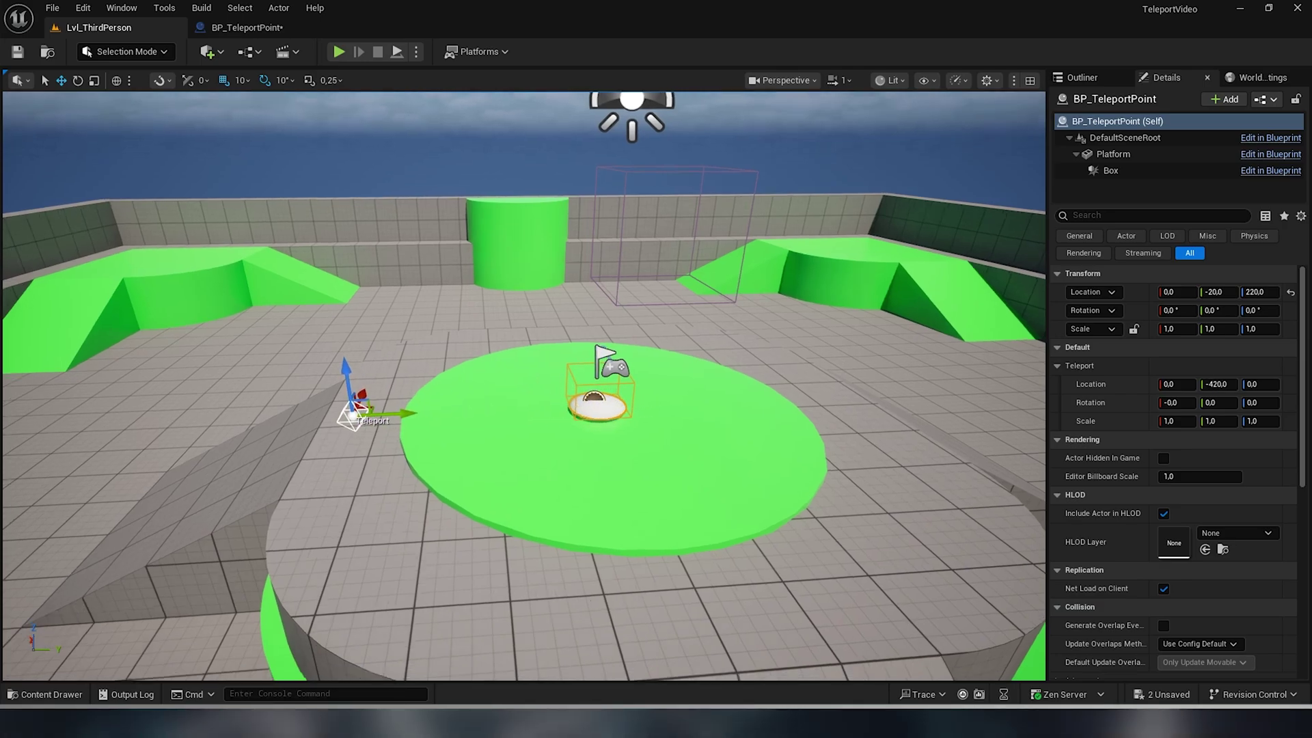
pyautogui.moveTo(616, 411); pyautogui.dragTo(461, 369, button='right')
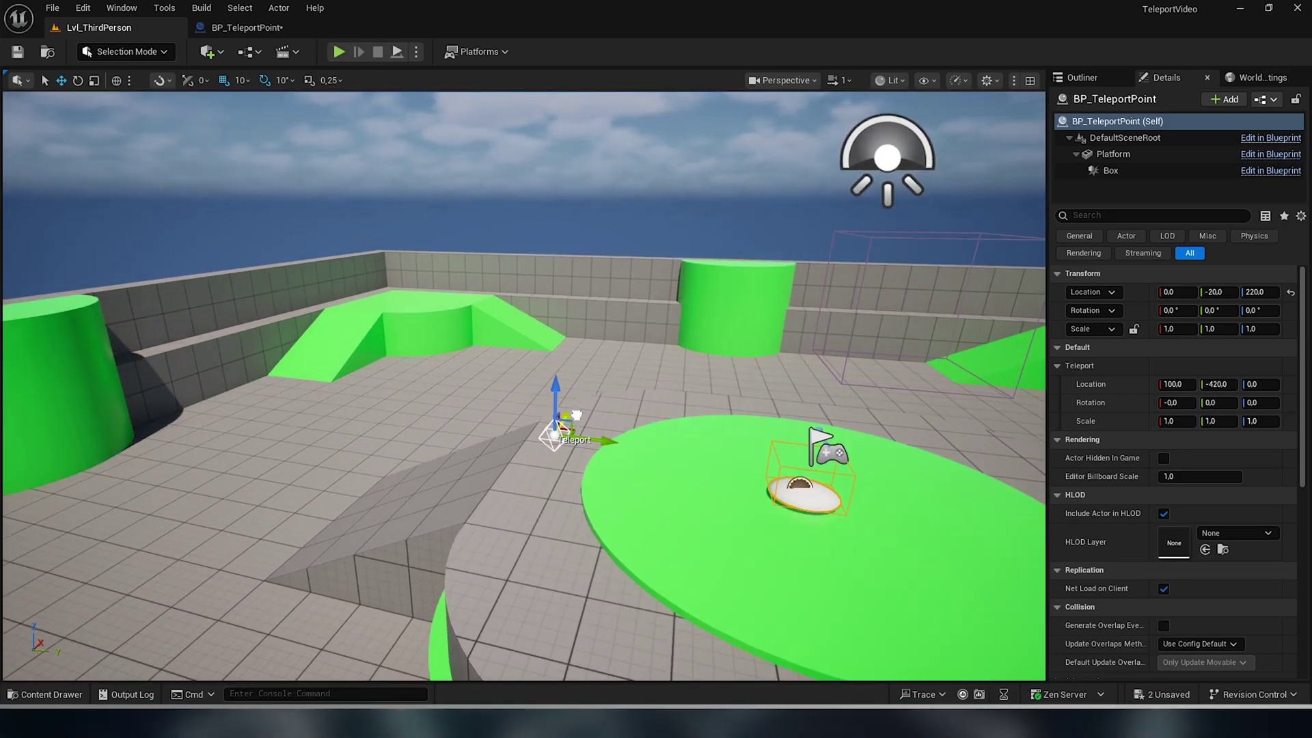
pyautogui.moveTo(576, 416)
pyautogui.mouseDown()
pyautogui.moveTo(636, 365)
pyautogui.moveTo(457, 285)
pyautogui.mouseUp()
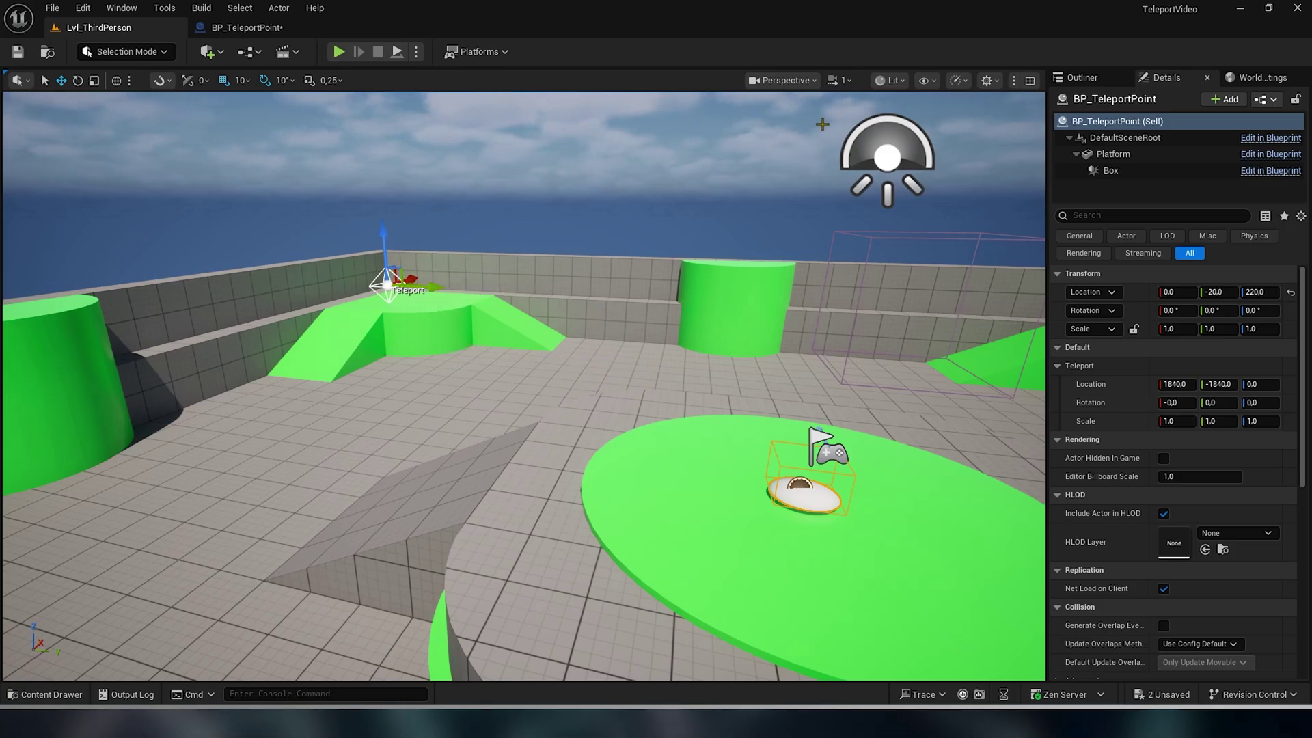
pyautogui.click(785, 81)
pyautogui.click(786, 164)
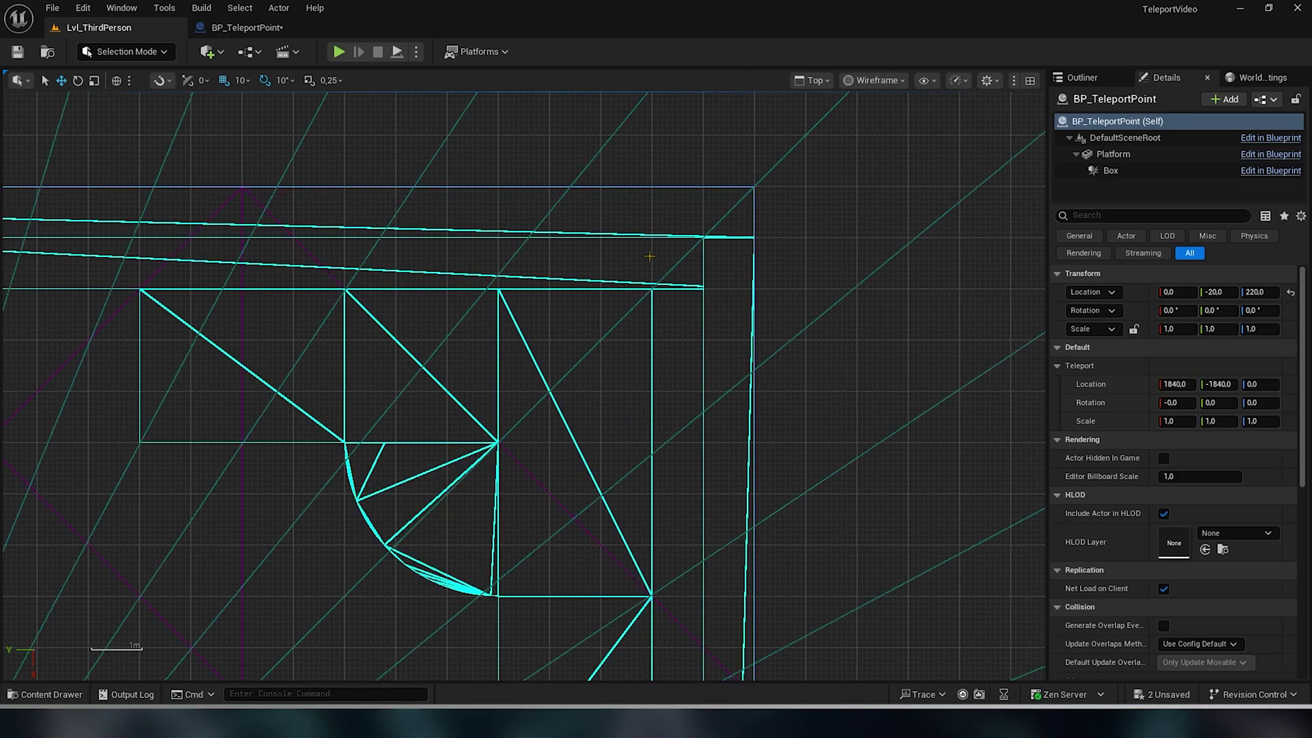
pyautogui.scroll(-5, 544, 347)
pyautogui.scroll(2, 786, 475)
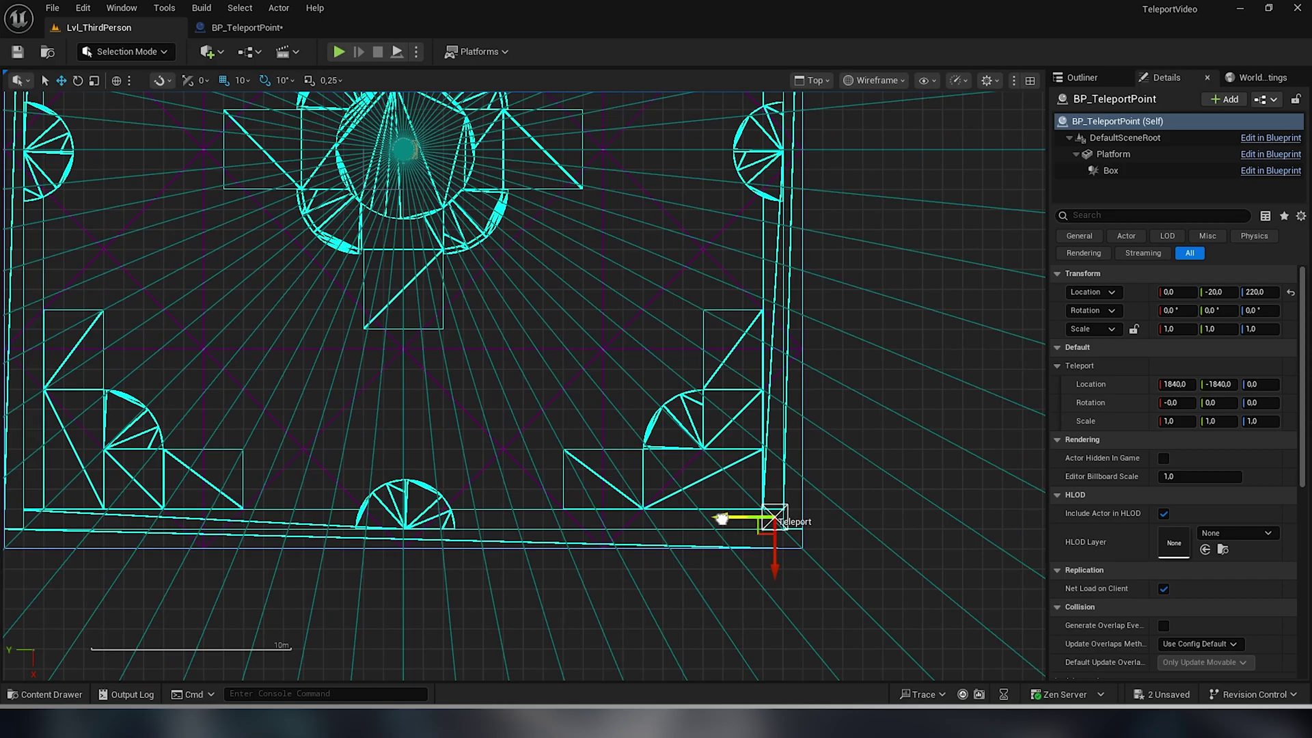
pyautogui.moveTo(717, 519); pyautogui.dragTo(670, 513)
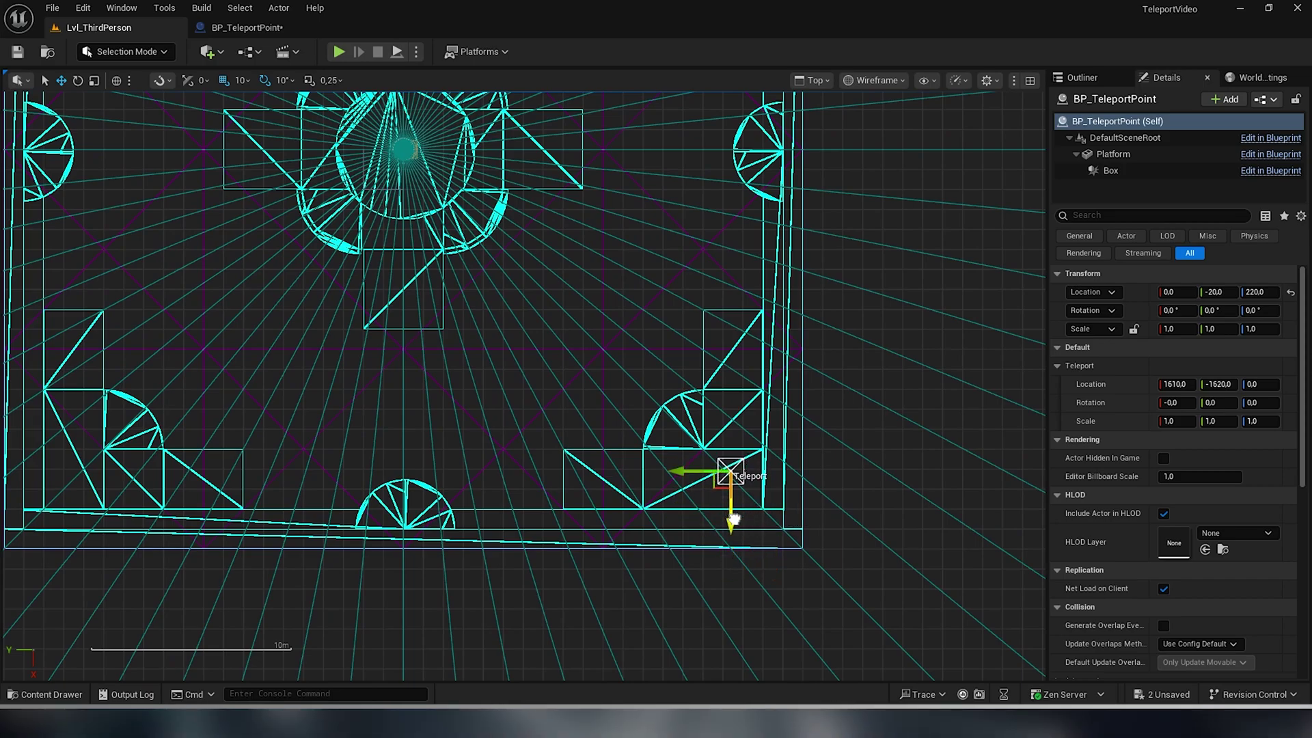
pyautogui.click(825, 89)
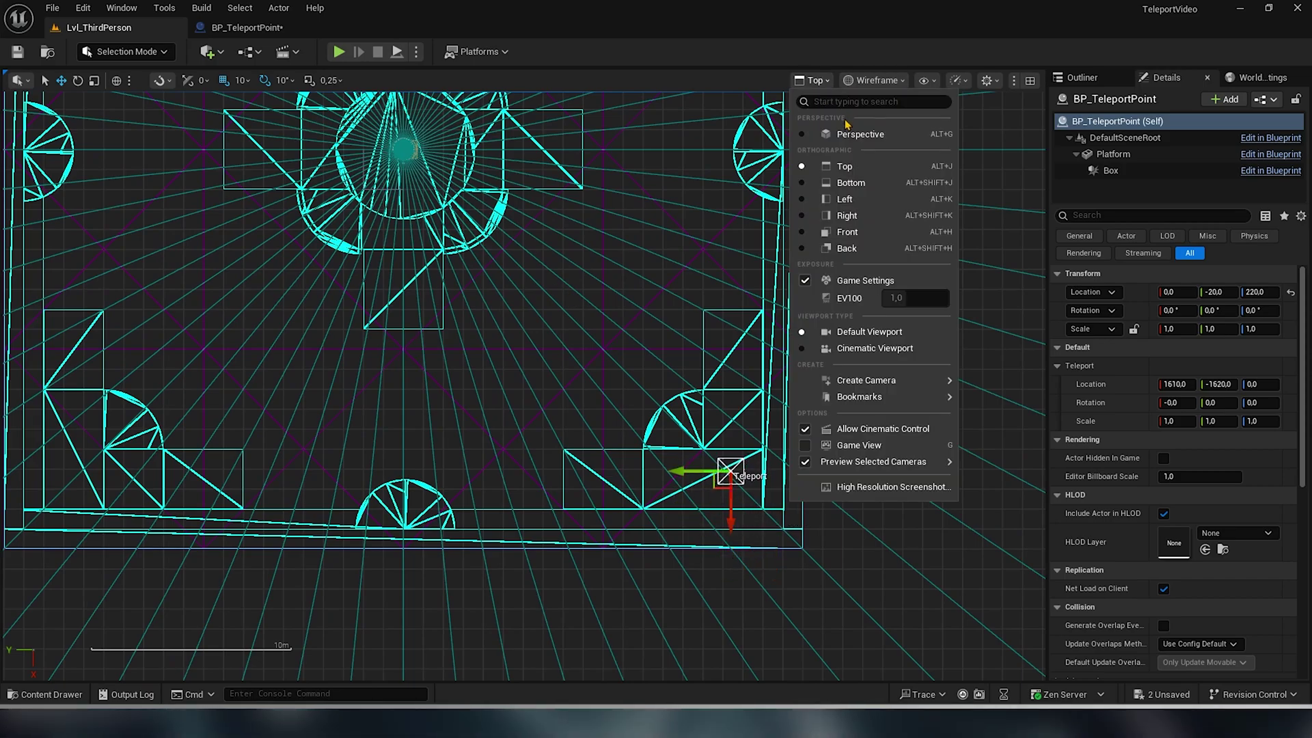
pyautogui.click(848, 125)
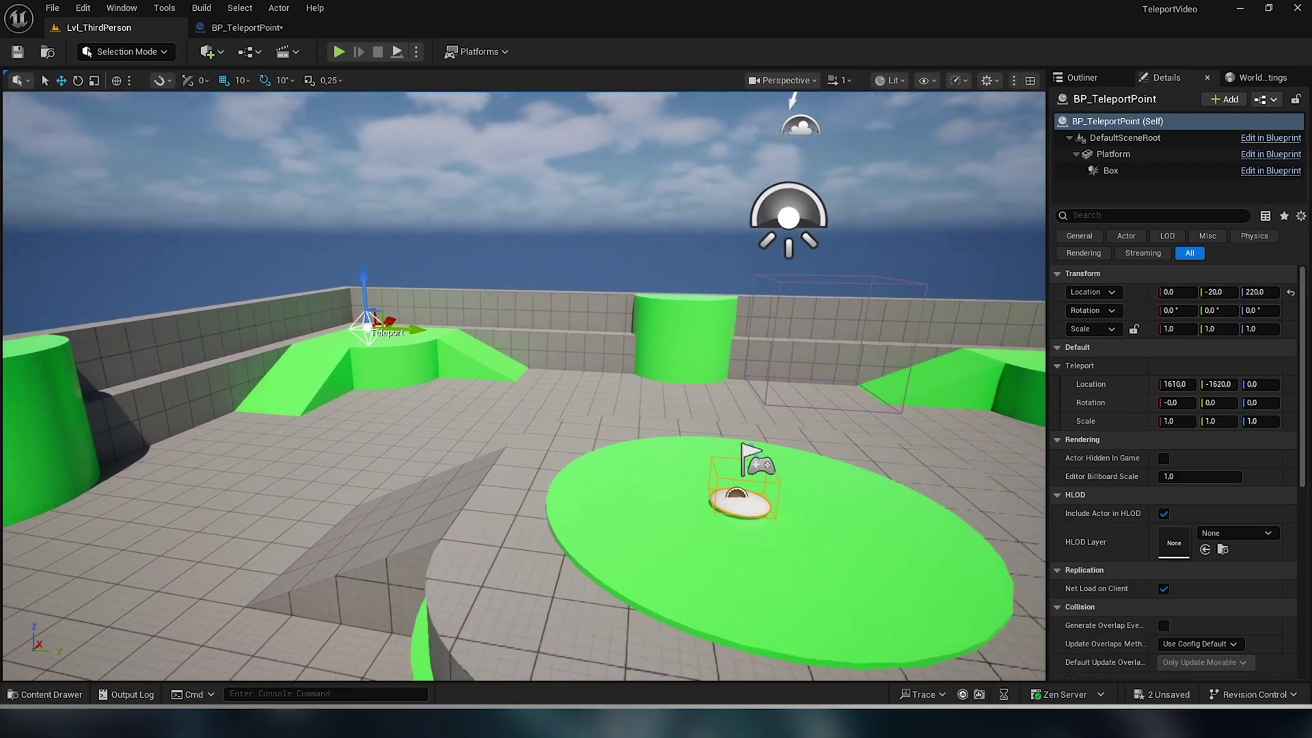
# - Play-test by running onto the central green platform, stop, then switch to the BP_TeleportPoint tab
pyautogui.hotkey('alt', 'p')
pyautogui.press('w')
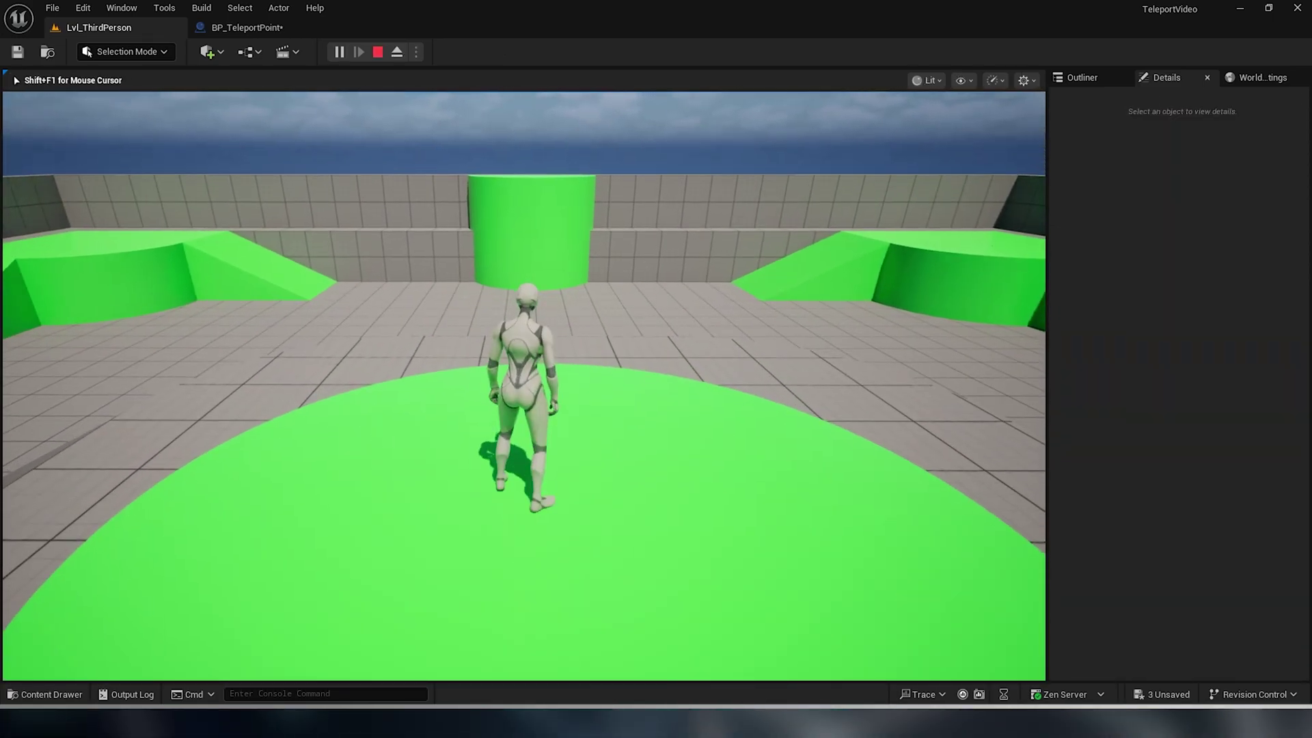
pyautogui.press('Escape')
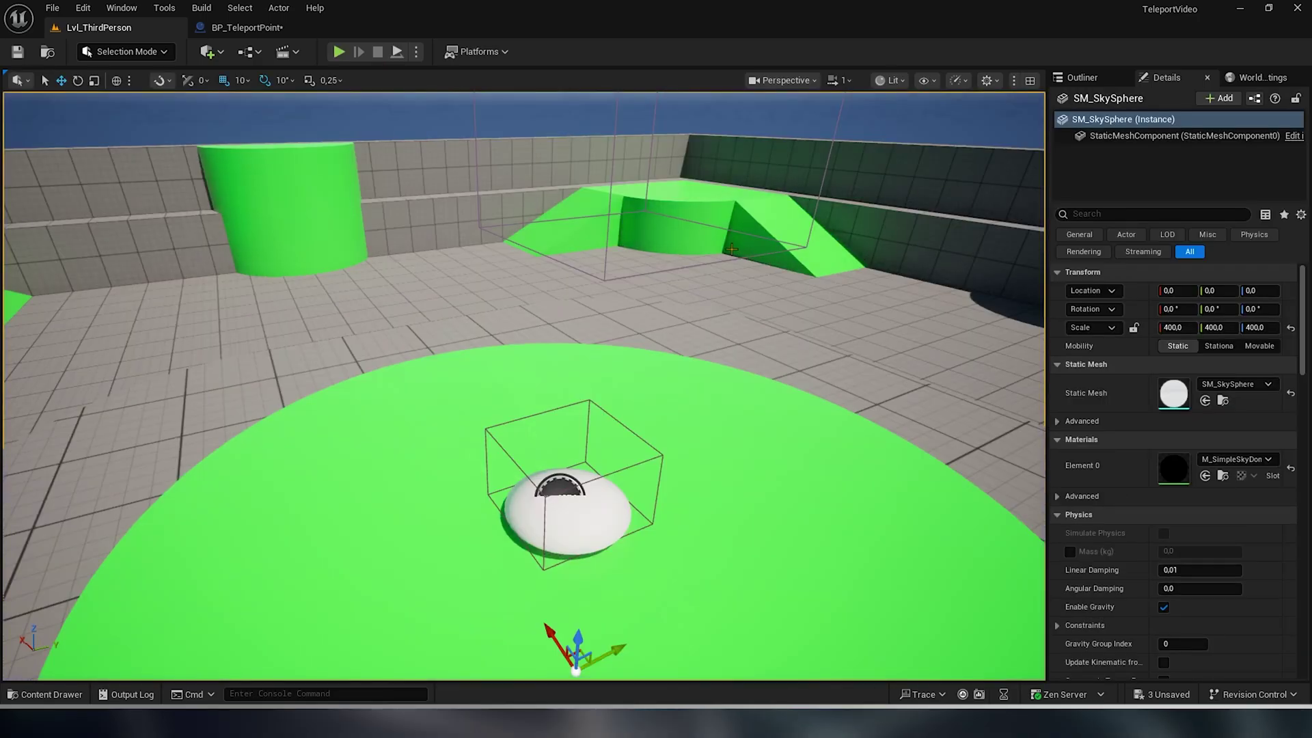
pyautogui.scroll(-3, 524, 386)
pyautogui.scroll(-5, 524, 386)
pyautogui.scroll(-4, 523, 387)
pyautogui.moveTo(615, 193); pyautogui.dragTo(659, 193, button='right')
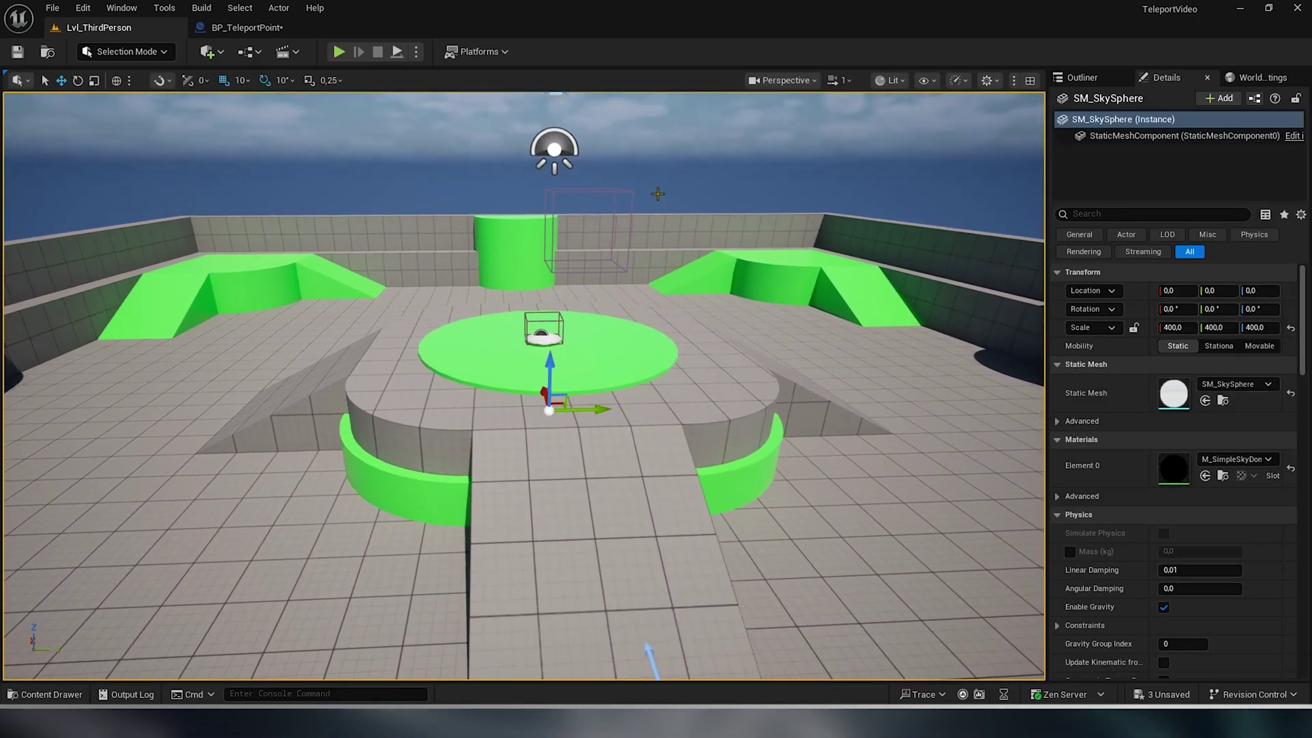
pyautogui.click(272, 29)
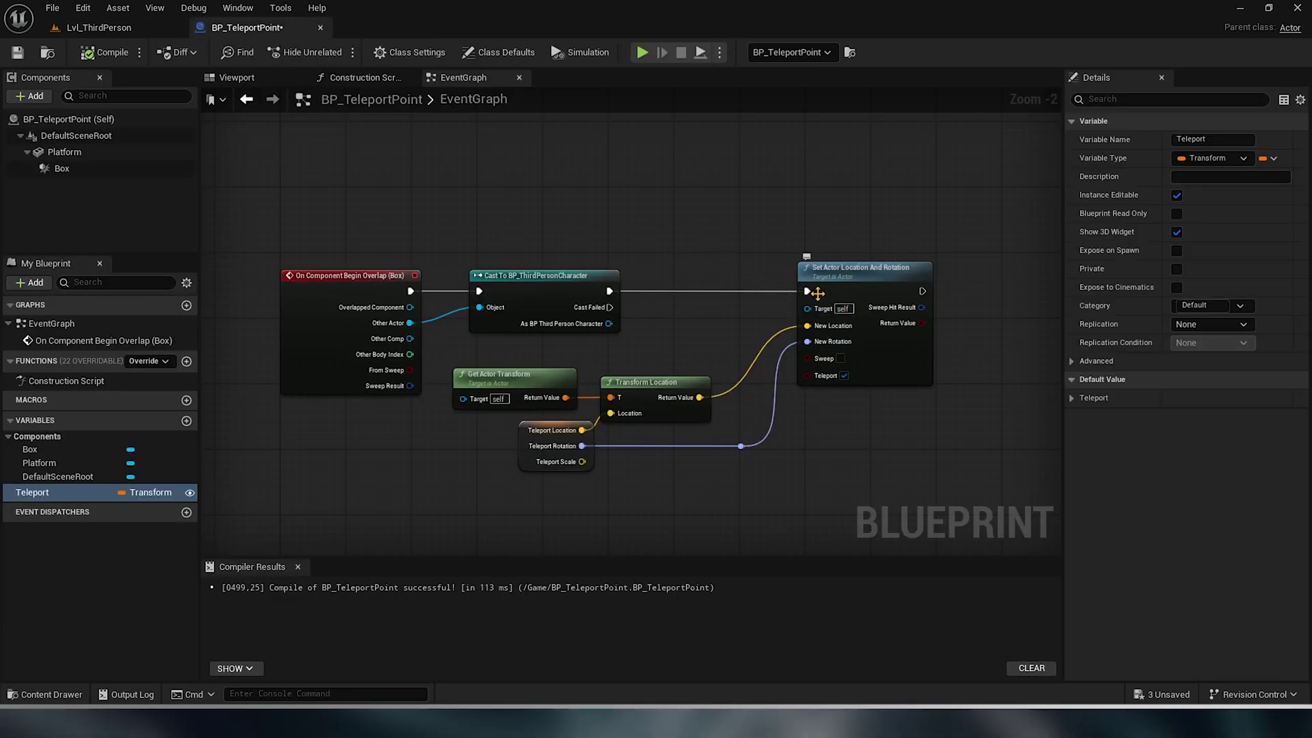
# - Wire the cast's character output into the Target pin of Set Actor Location And Rotation
pyautogui.moveTo(797, 315)
pyautogui.mouseDown(button='right')
pyautogui.moveTo(702, 285)
pyautogui.moveTo(648, 292)
pyautogui.mouseUp(button='right')
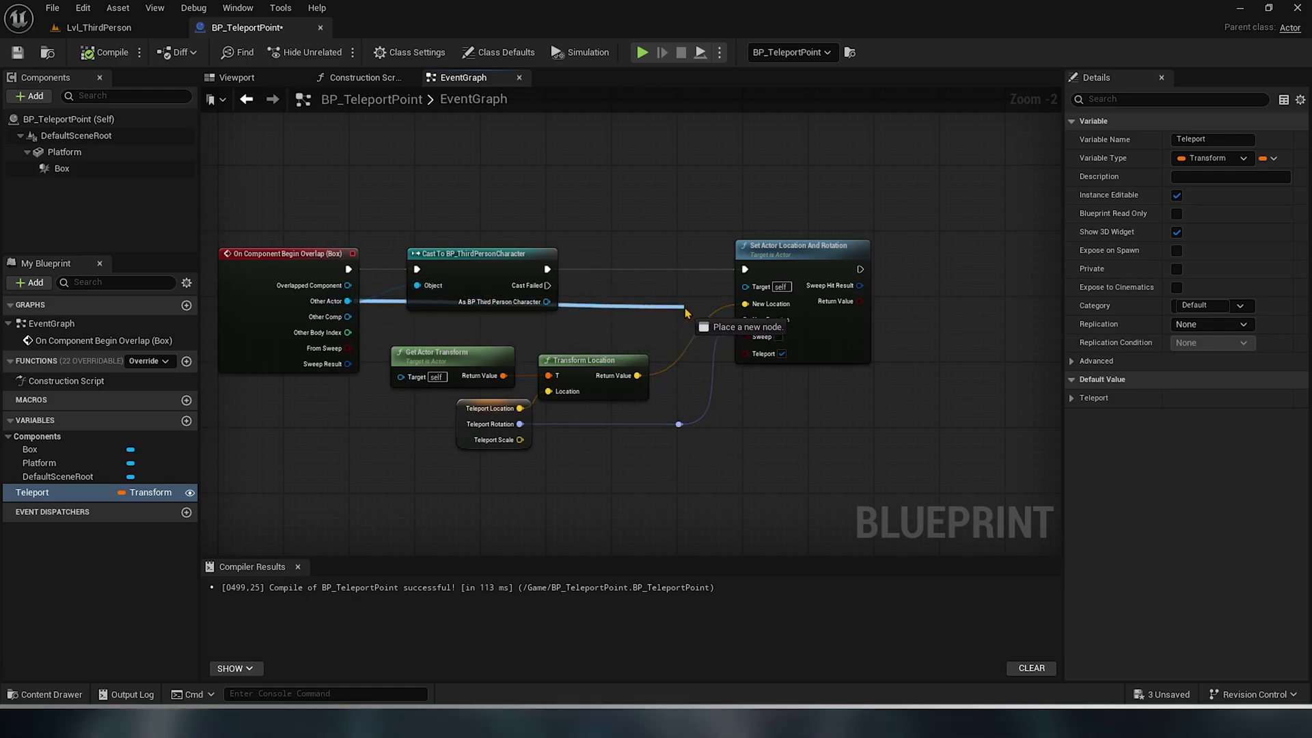
pyautogui.moveTo(742, 289); pyautogui.dragTo(745, 287)
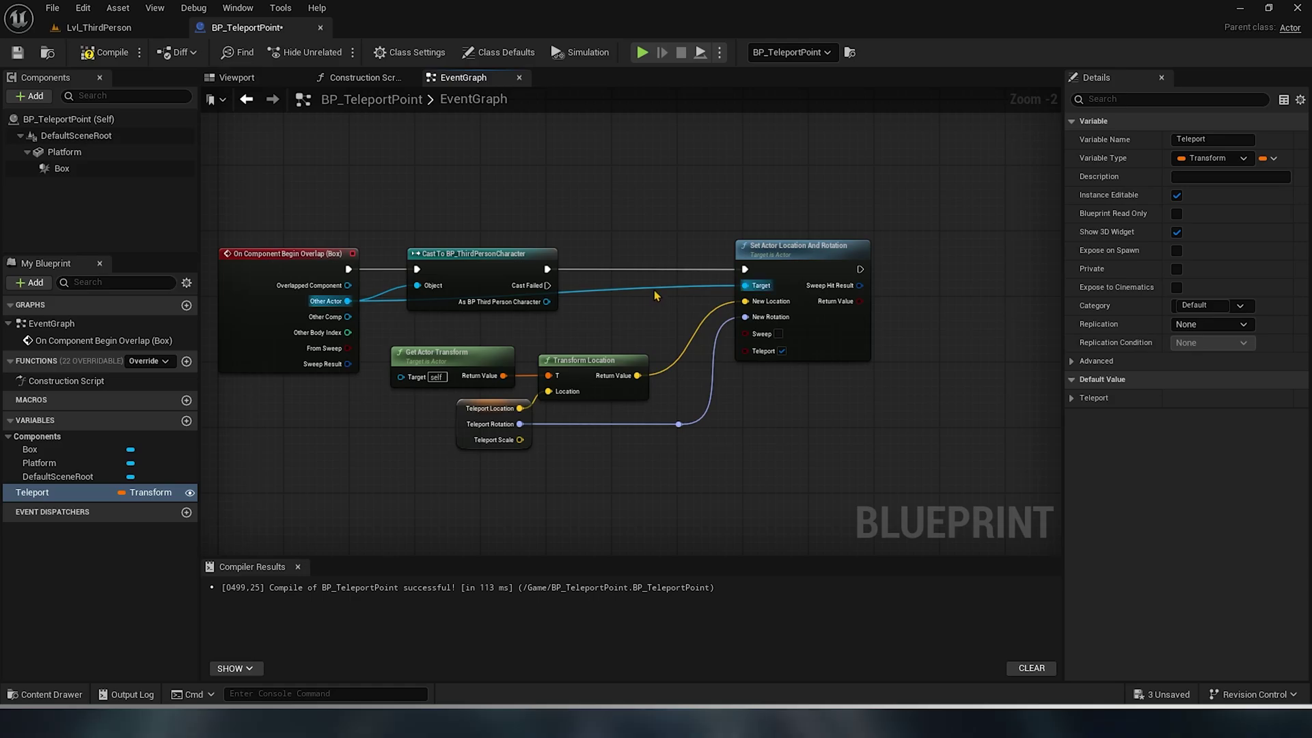
# - Play the level and run the character across the green platforms onto the teleport pad
pyautogui.click(642, 52)
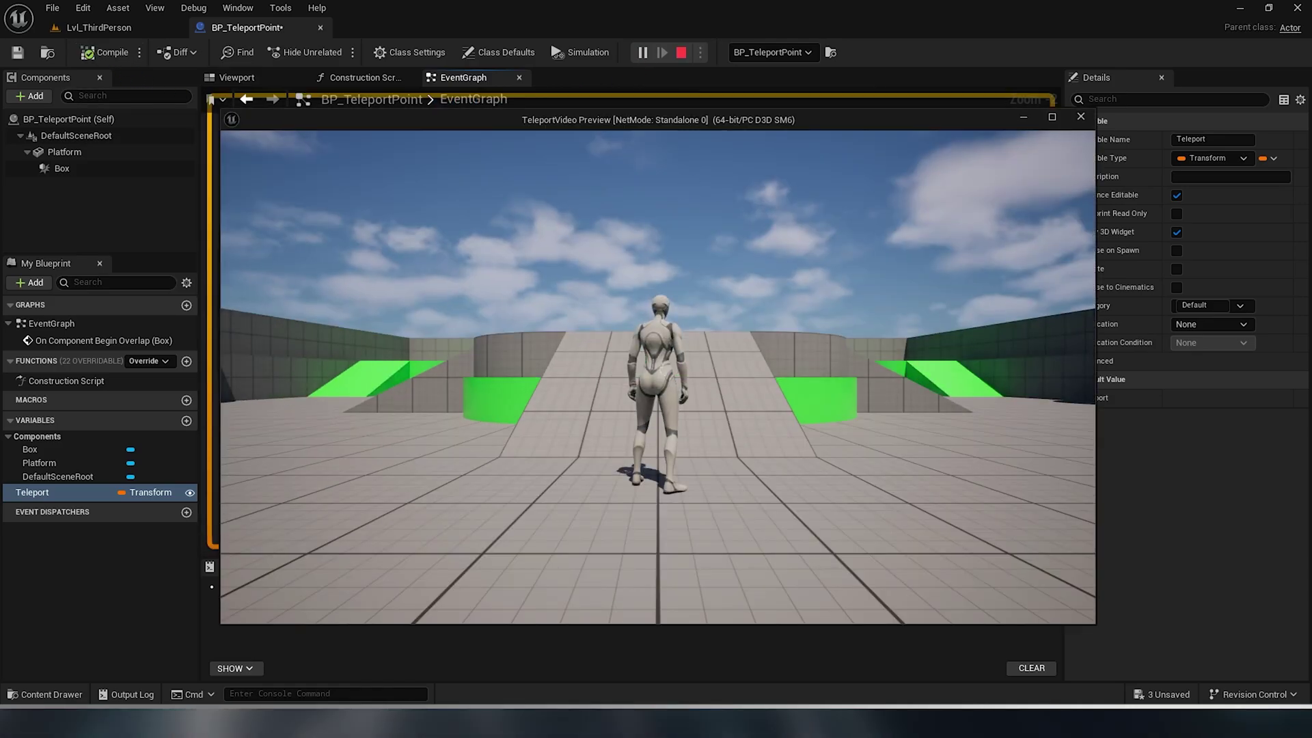
pyautogui.press('w')
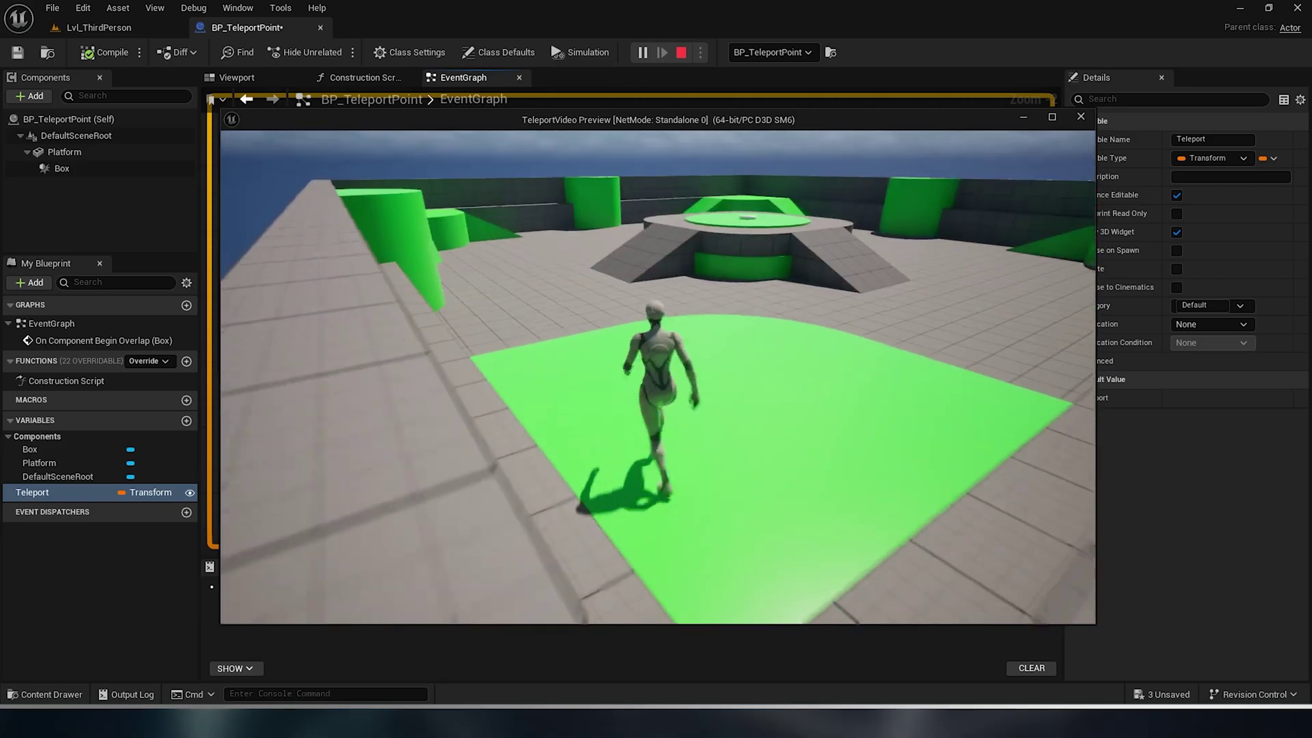
pyautogui.press('w')
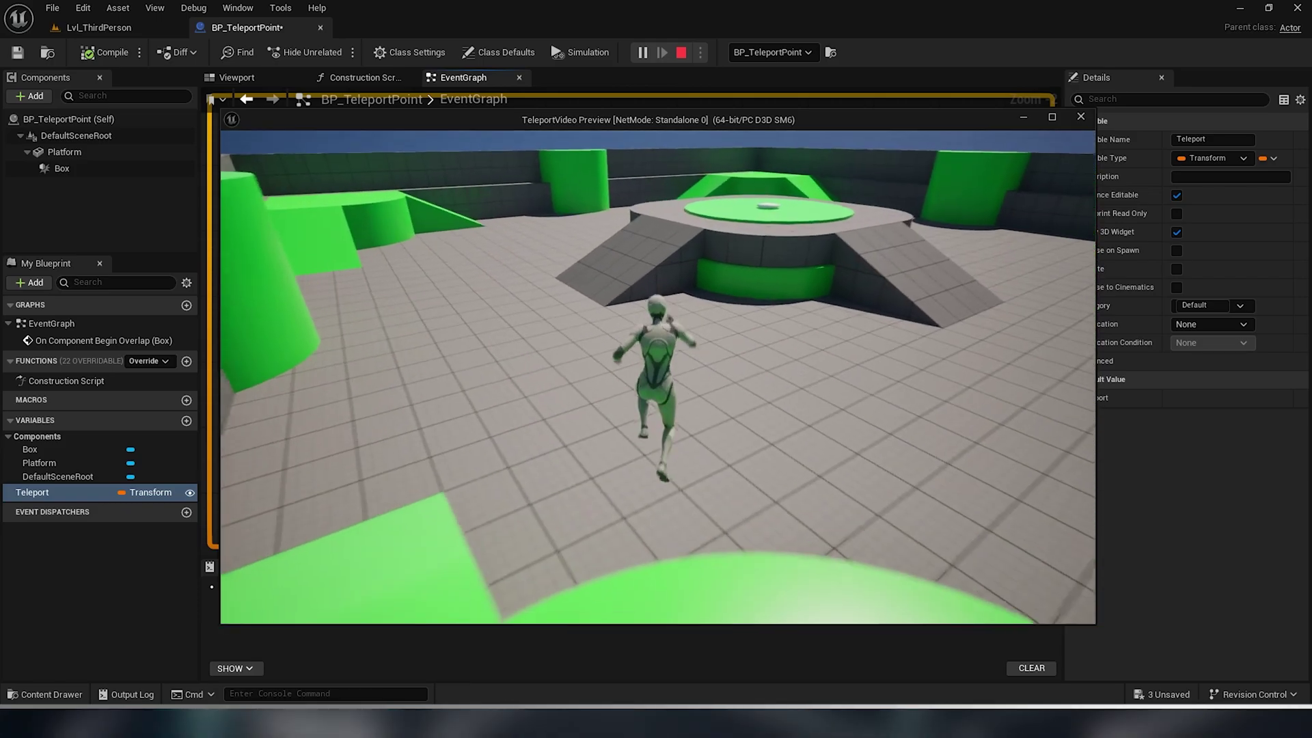
pyautogui.press('w')
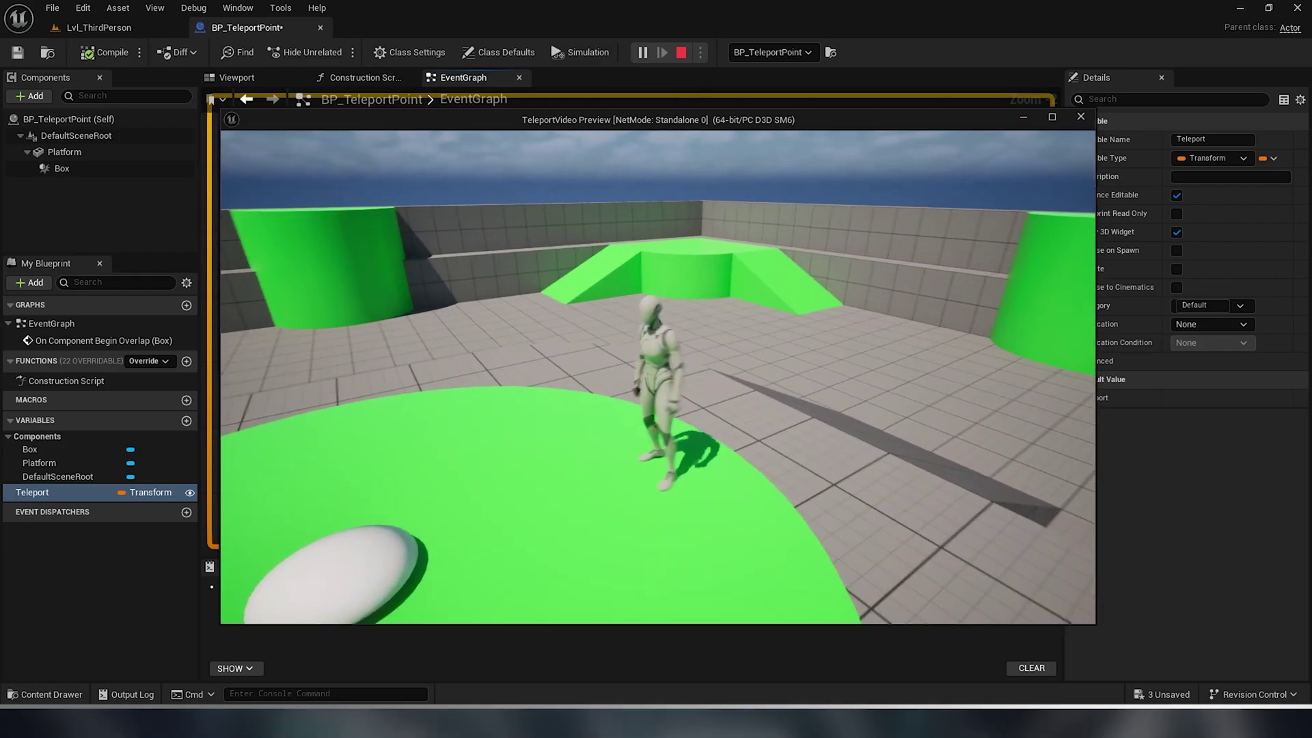
pyautogui.press('w')
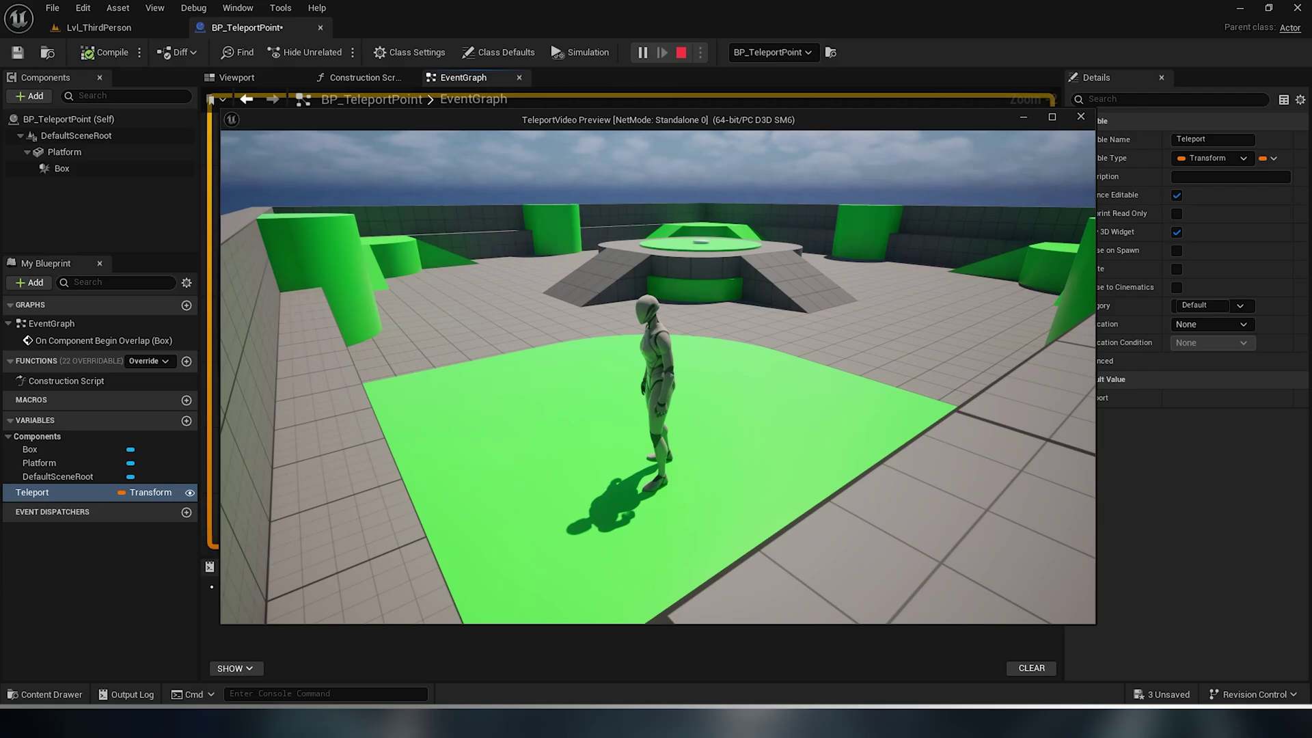
pyautogui.press('w')
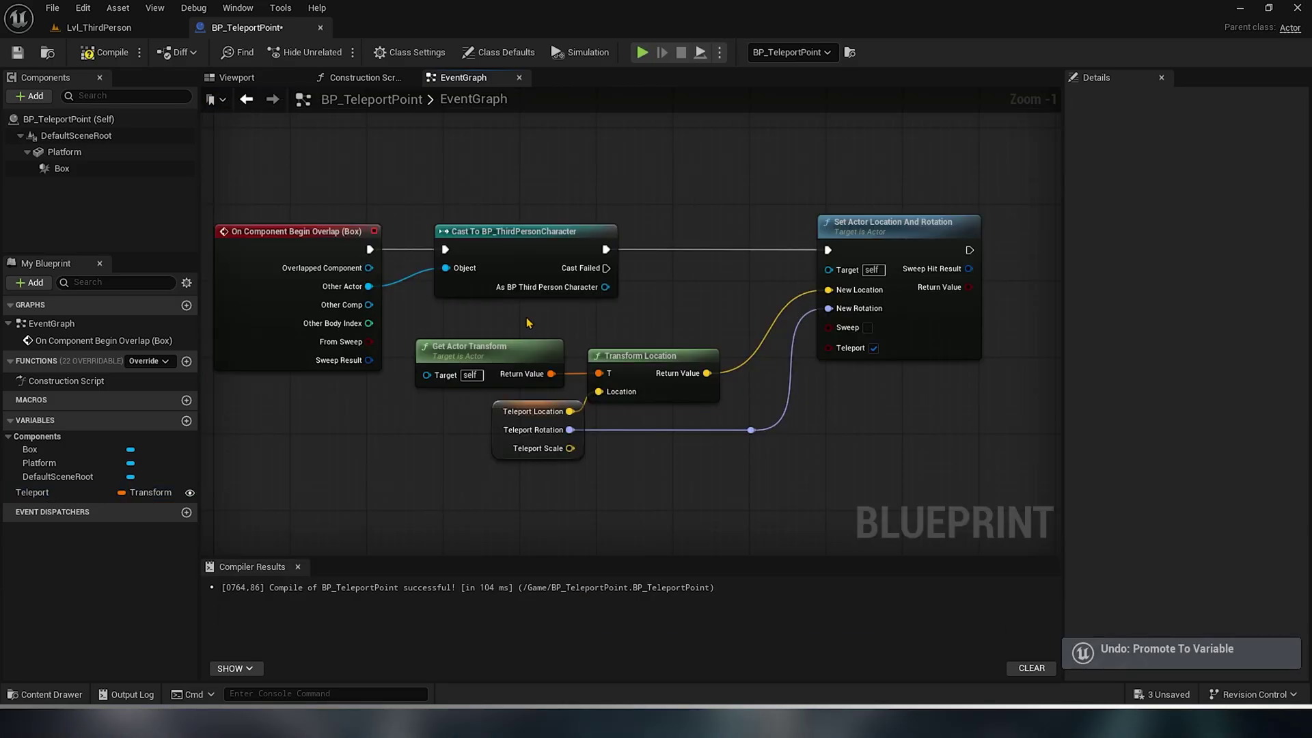
# - Wire the cast's BP Third Person Character output into the teleport Target and compile
pyautogui.press('Escape')
pyautogui.moveTo(606, 287); pyautogui.dragTo(842, 279)
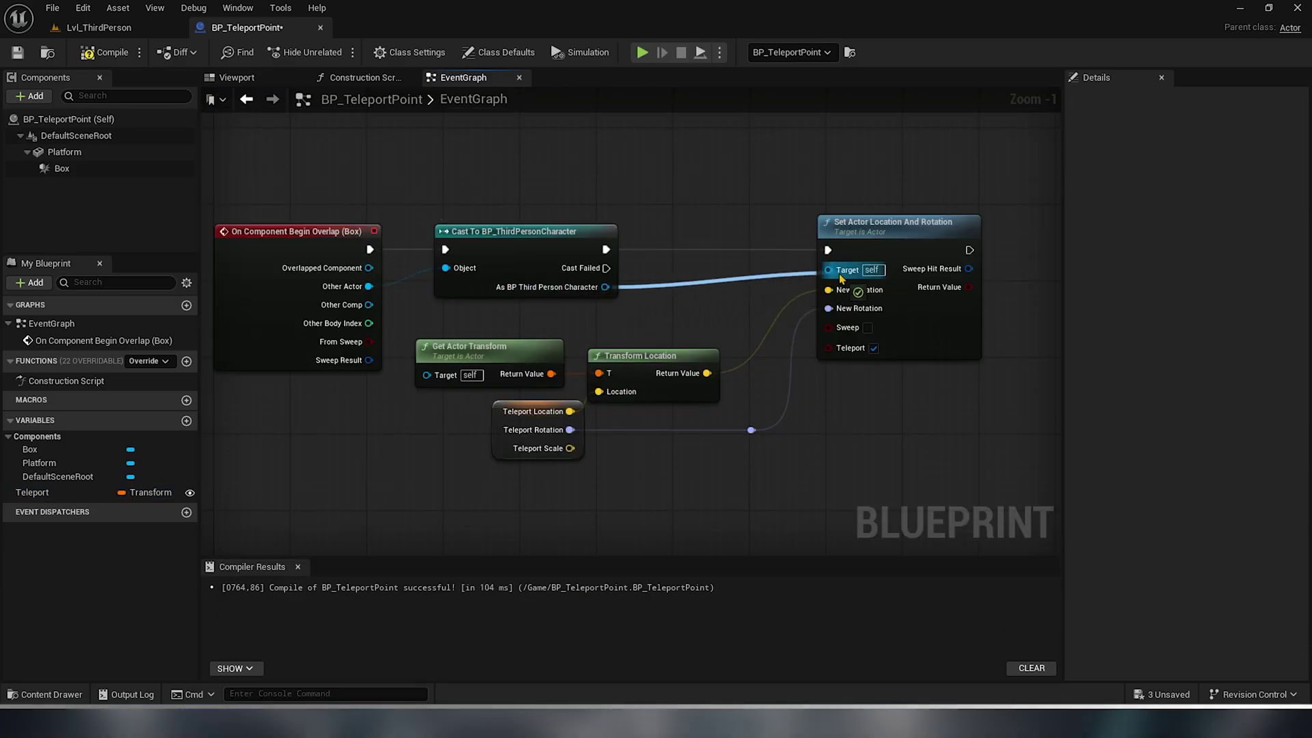
pyautogui.click(105, 59)
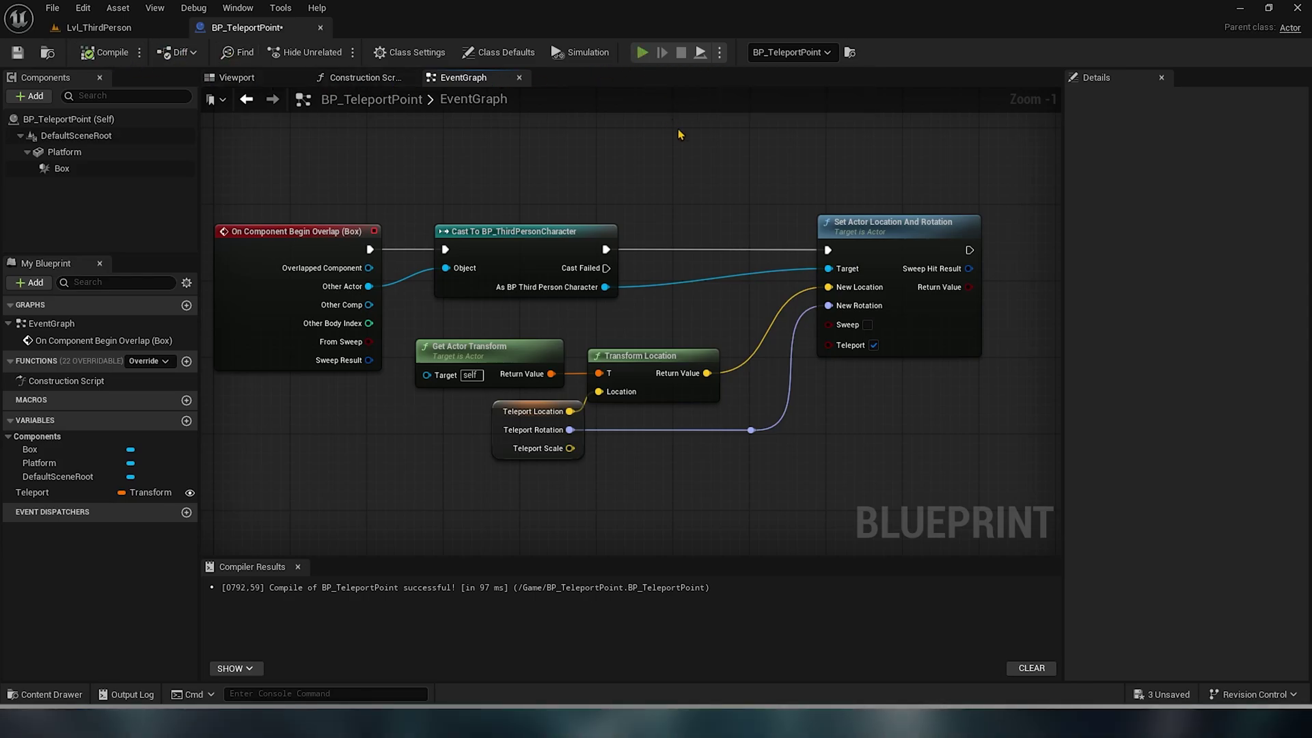
# - Play-test again, running the character toward the green platform
pyautogui.hotkey('alt', 'p')
pyautogui.press('w')
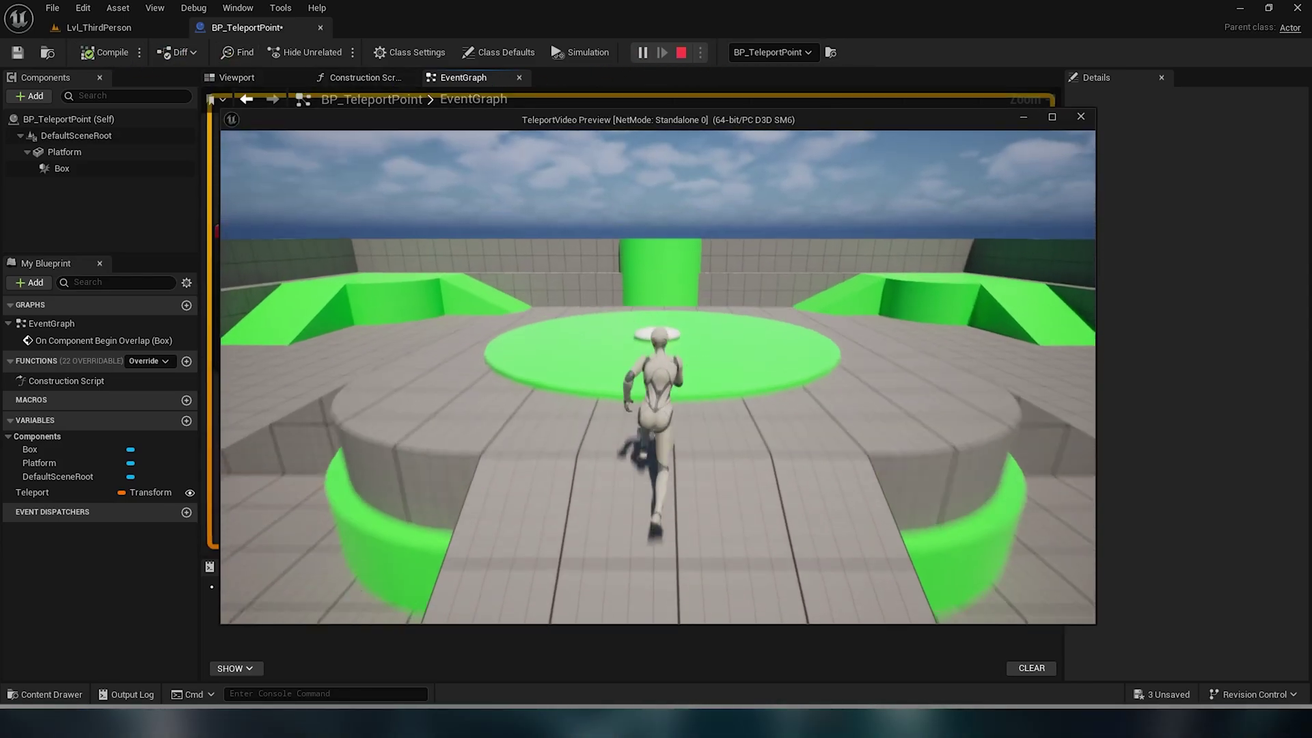
pyautogui.press('Escape')
pyautogui.hotkey('ctrl', 'space')
# - Create the Blueprint Interface asset BPI_Interact and rename its function to interact
pyautogui.rightClick(704, 516)
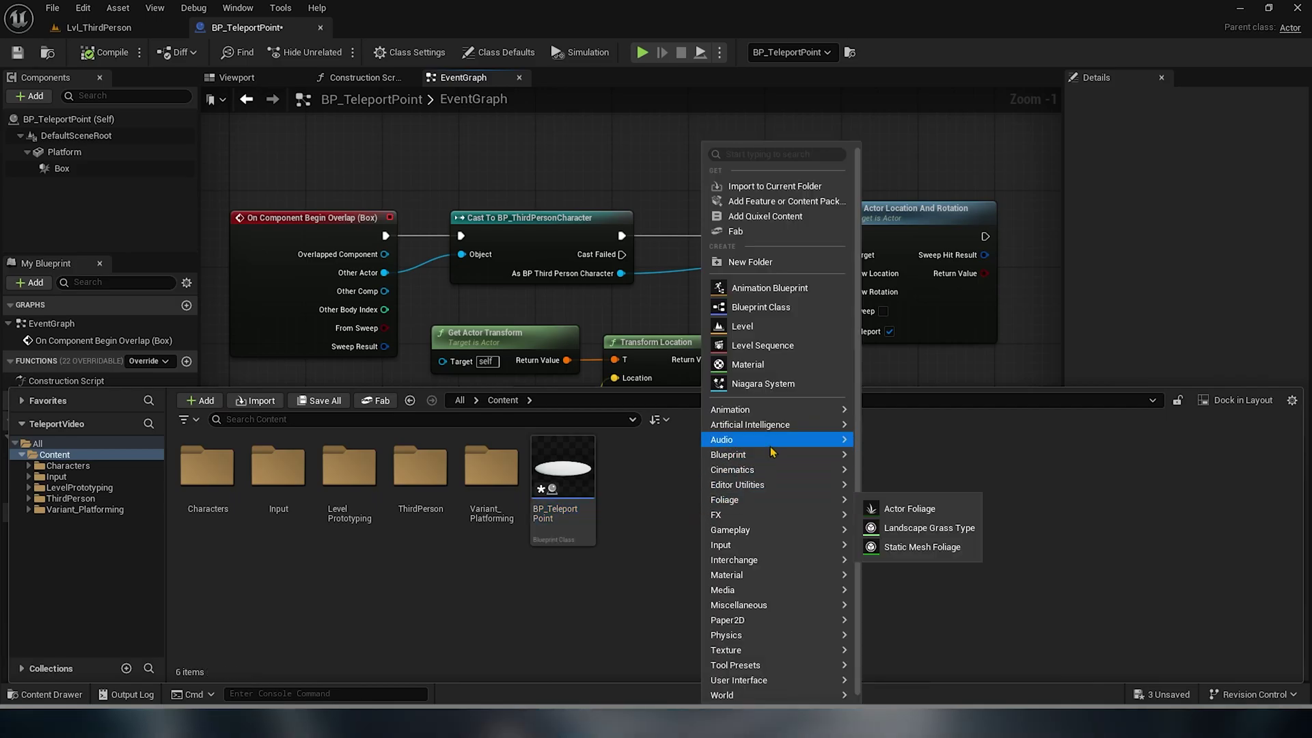
pyautogui.moveTo(728, 454)
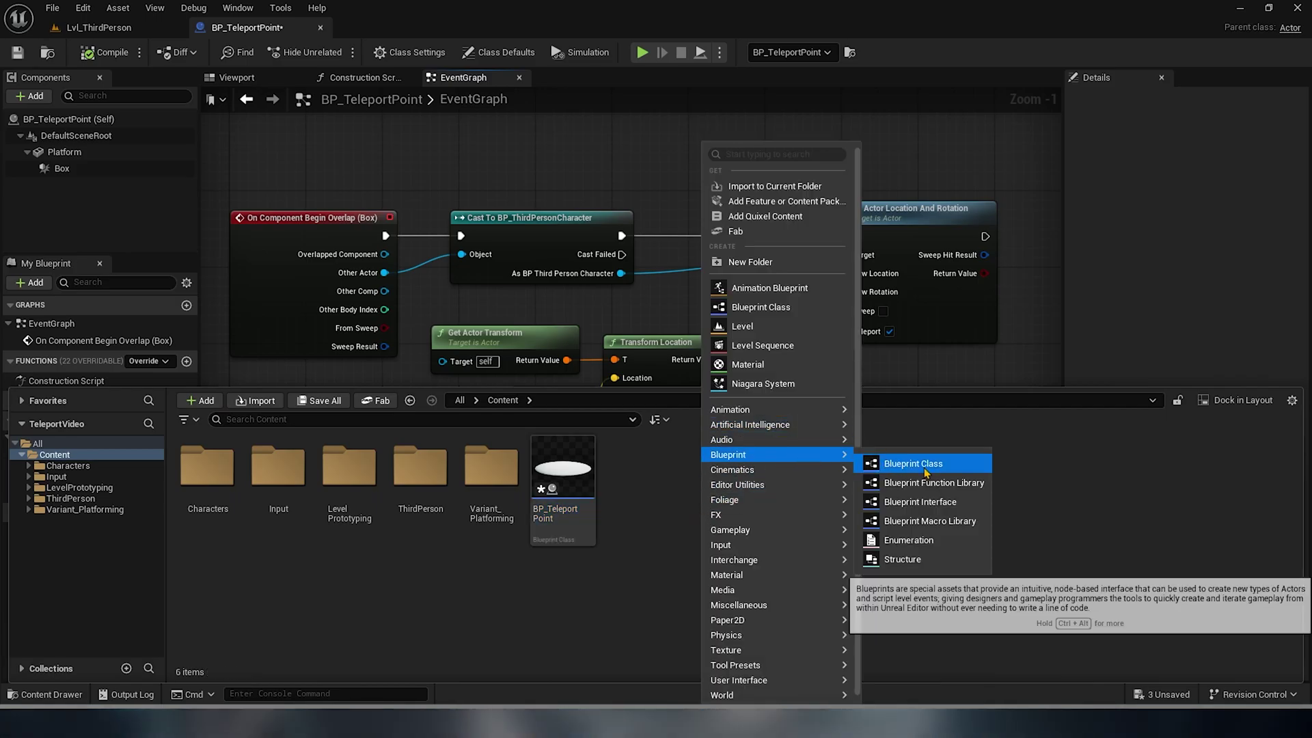
pyautogui.click(921, 502)
pyautogui.write('BPI_Intera')
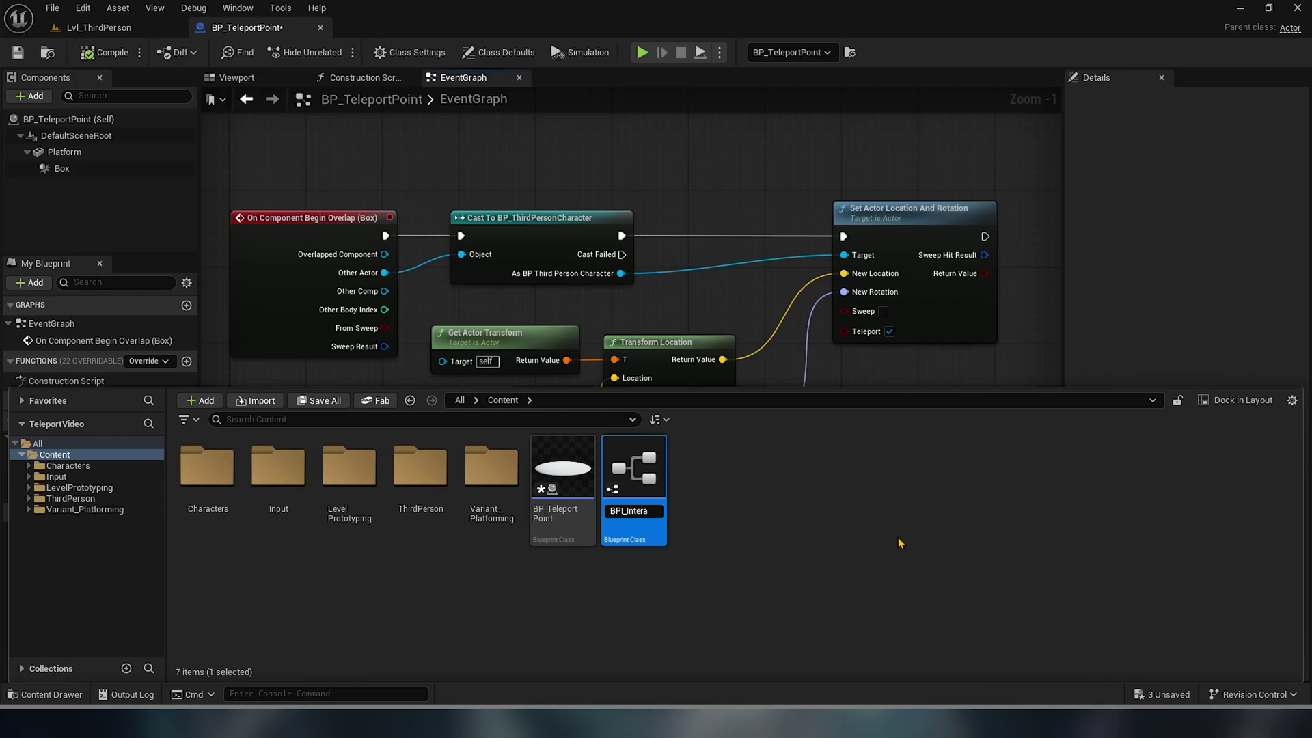
pyautogui.write('ct')
pyautogui.press('Return')
pyautogui.write('in')
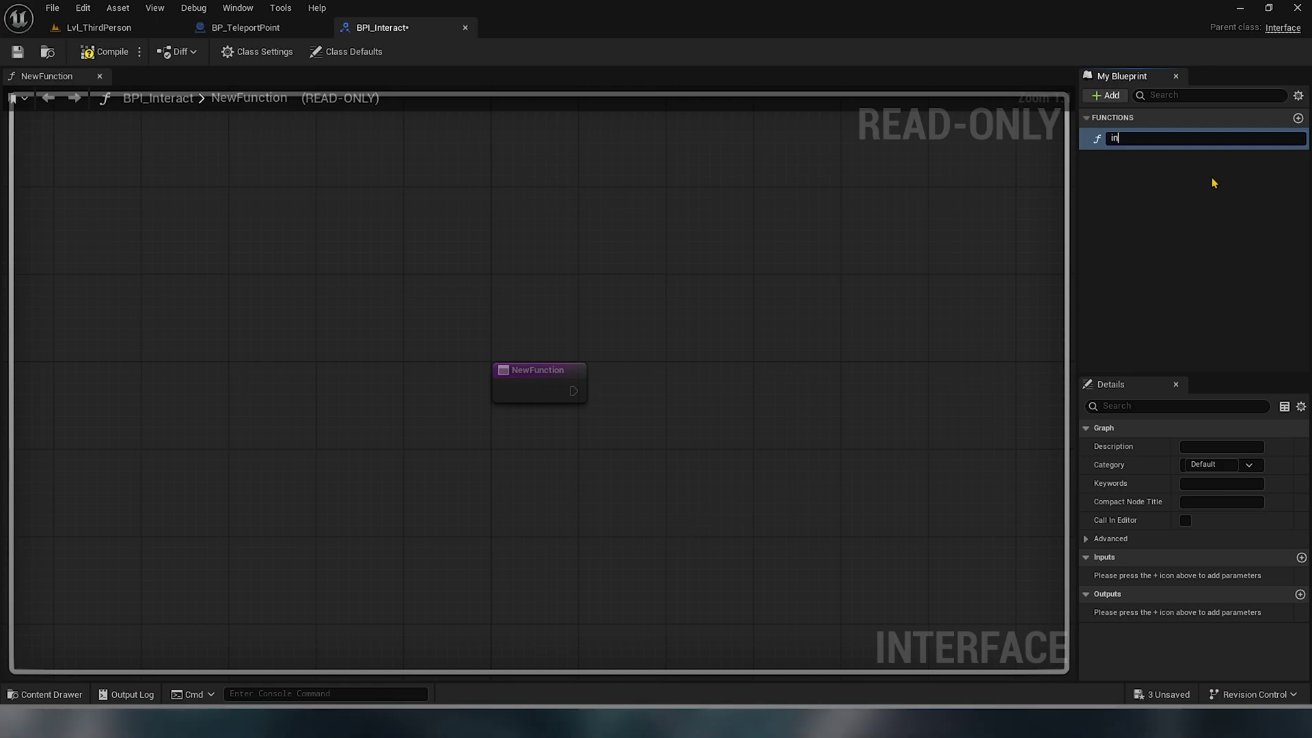
pyautogui.write('terac')
pyautogui.press('Return')
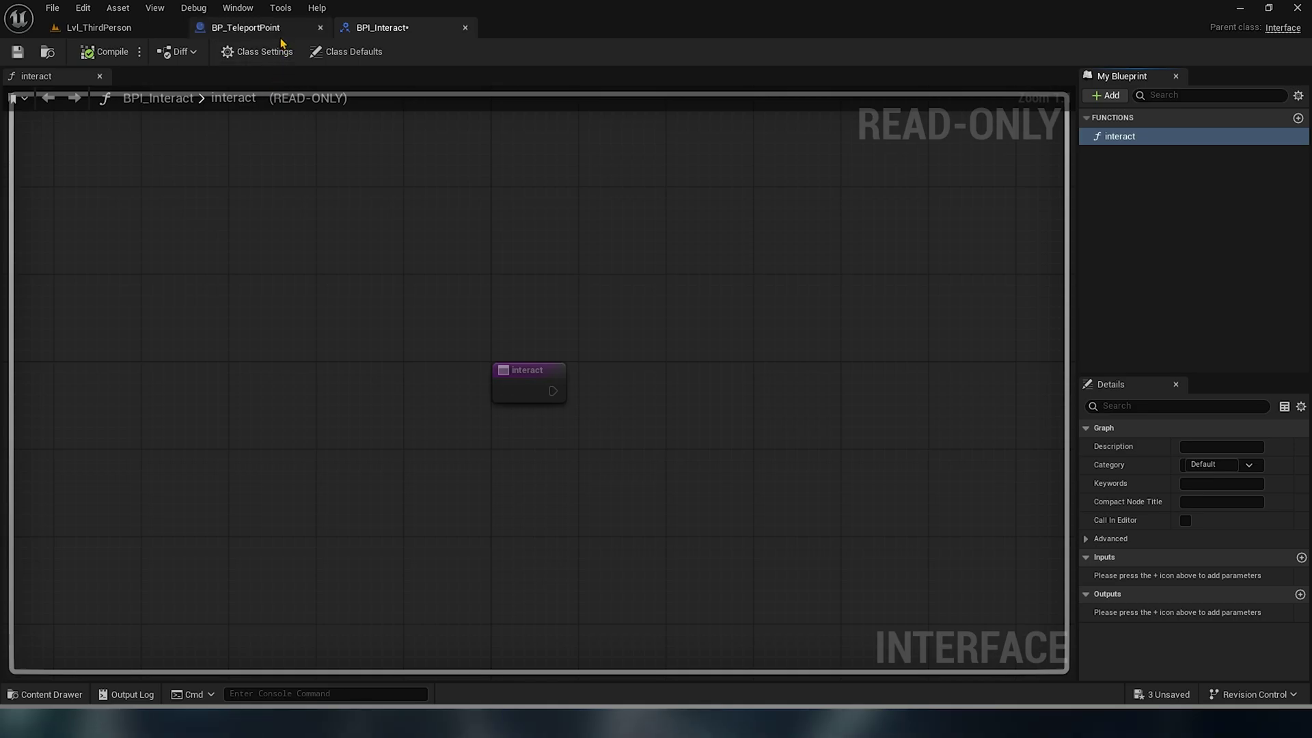
# - Add BPI_Interact to BP_TeleportPoint's implemented interfaces in Class Settings
pyautogui.click(246, 28)
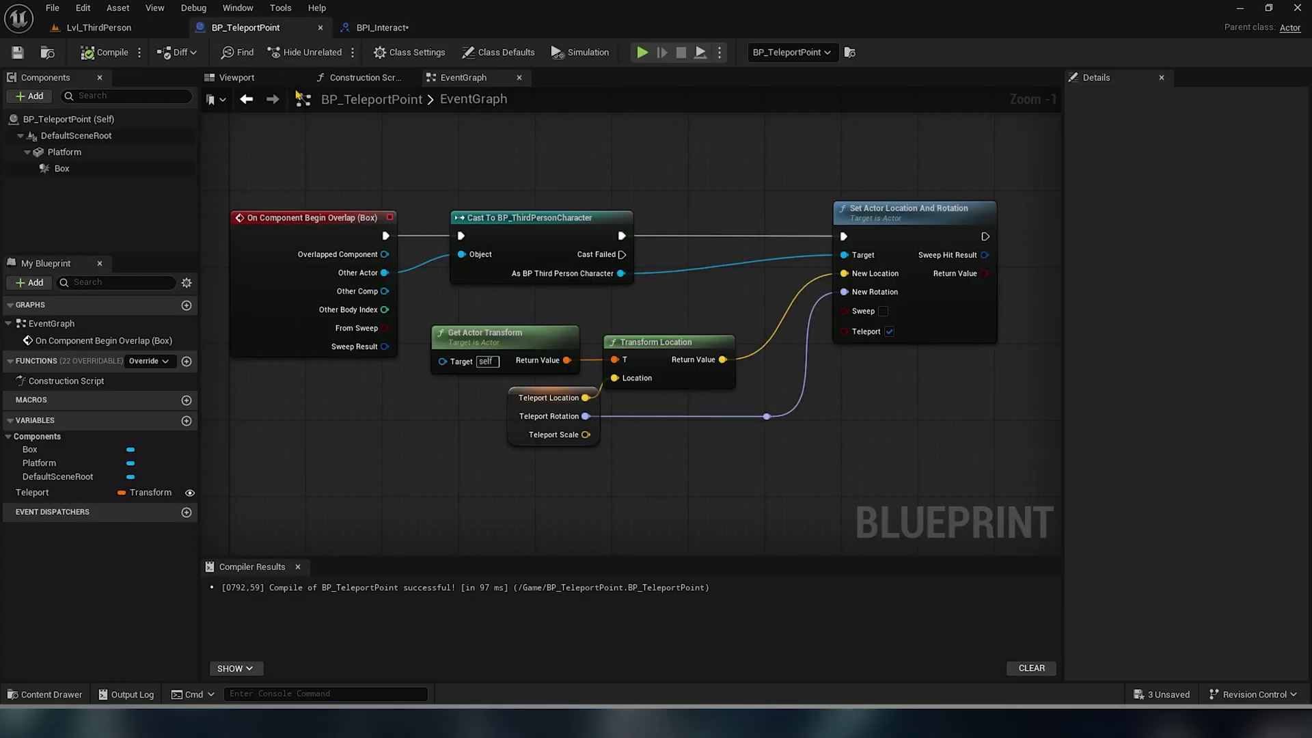
pyautogui.click(431, 56)
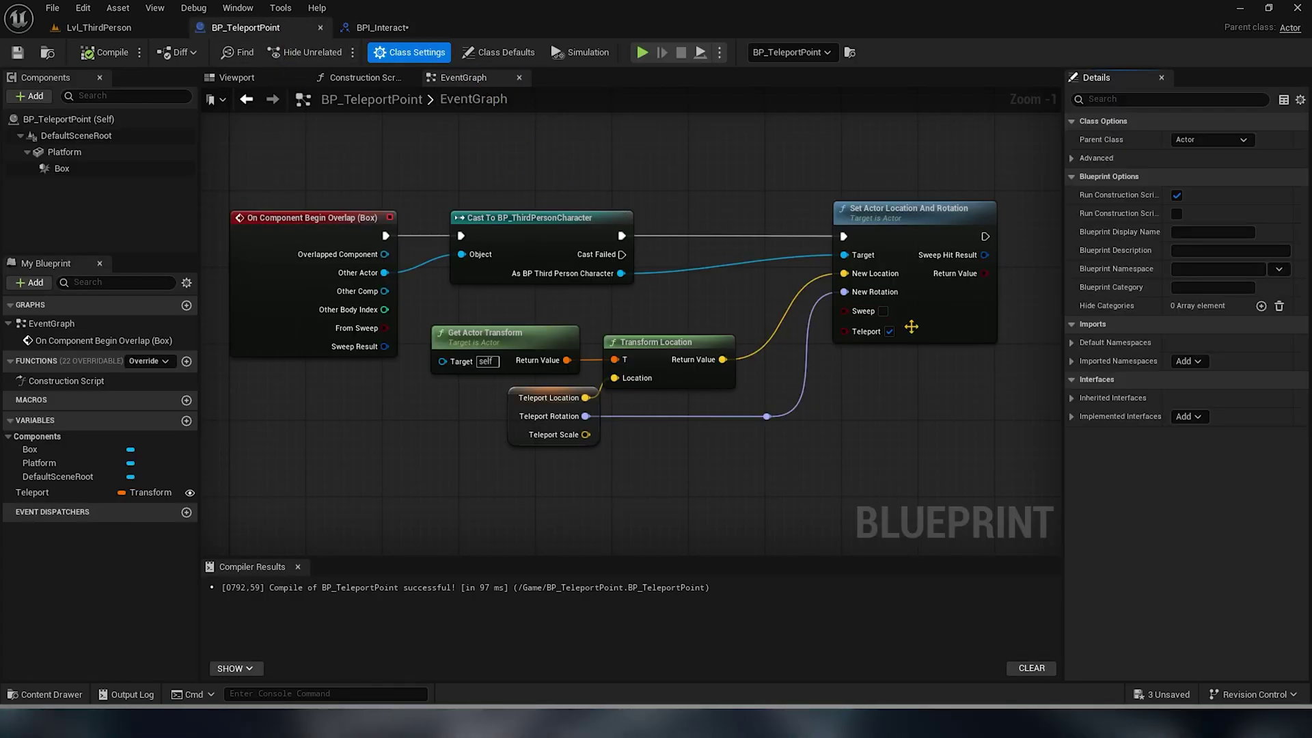
pyautogui.click(1189, 417)
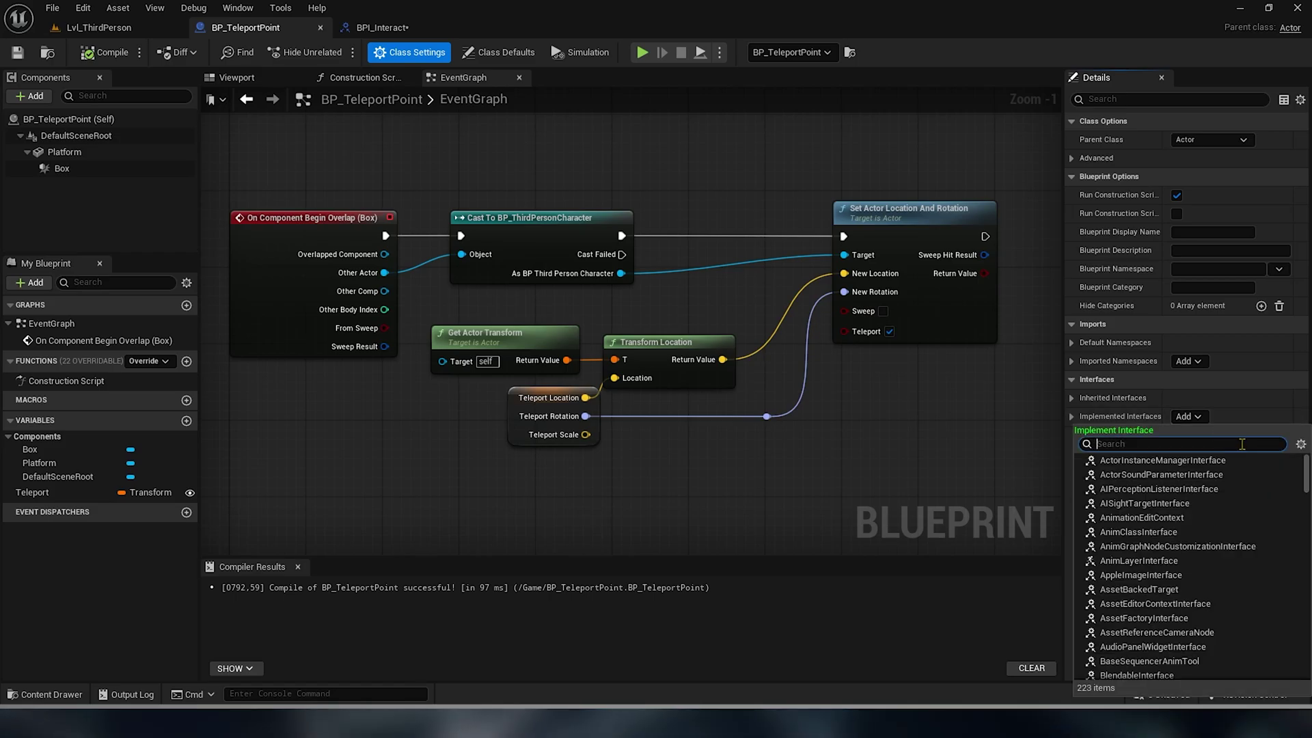
pyautogui.write('bpi')
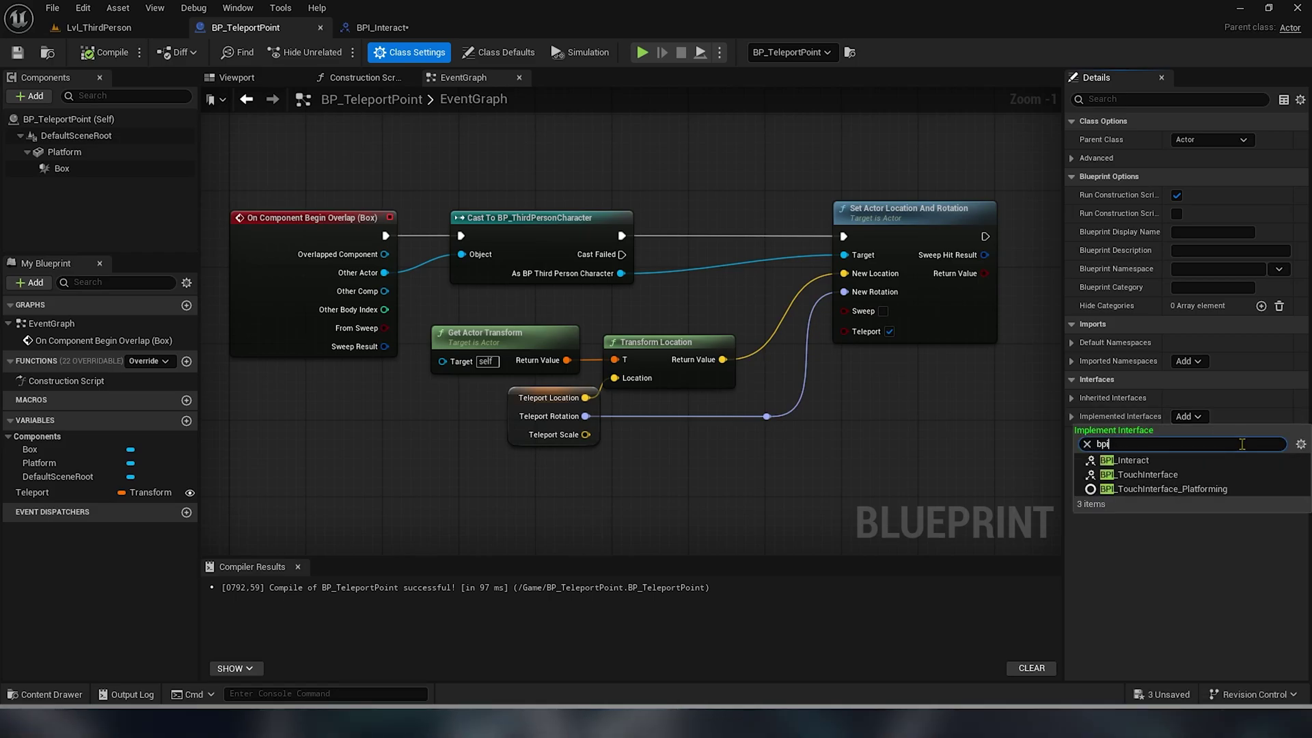
pyautogui.click(1143, 460)
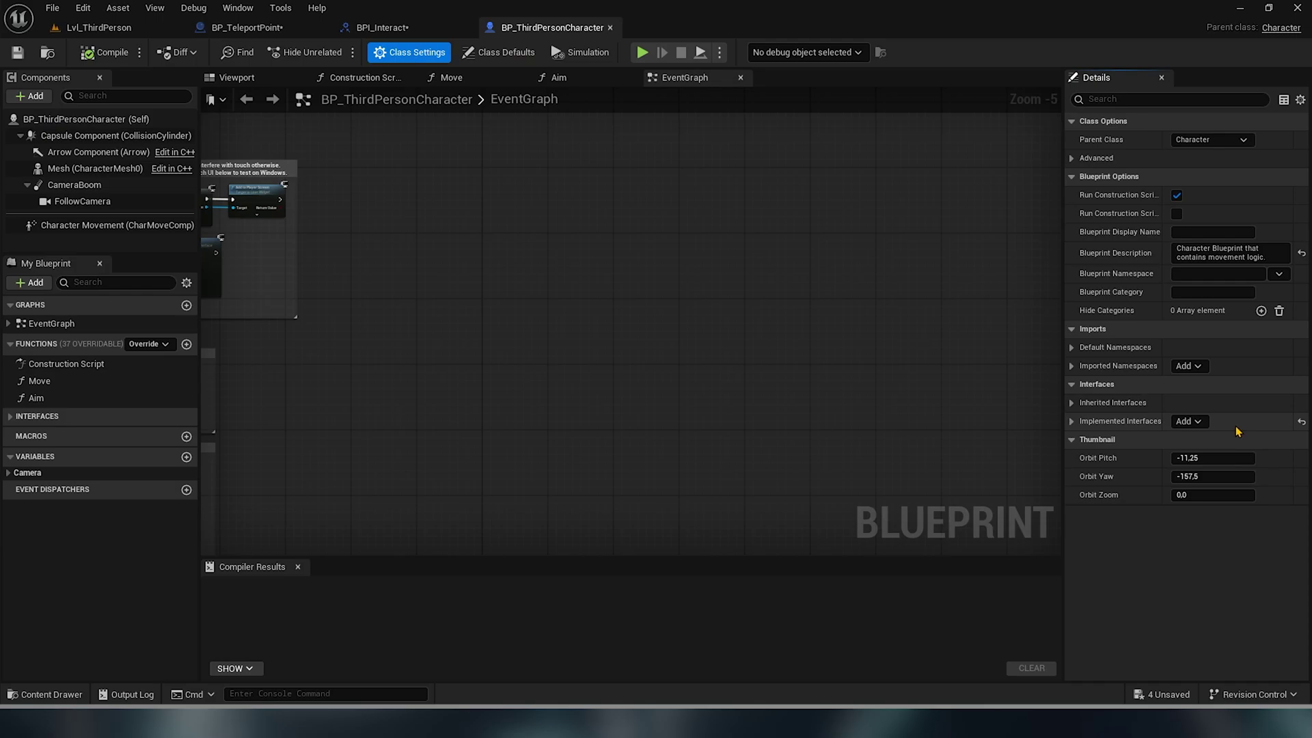
# - Add BPI_Interact to the third-person character's interfaces, then compile BP_TeleportPoint
pyautogui.click(1187, 422)
pyautogui.click(1139, 464)
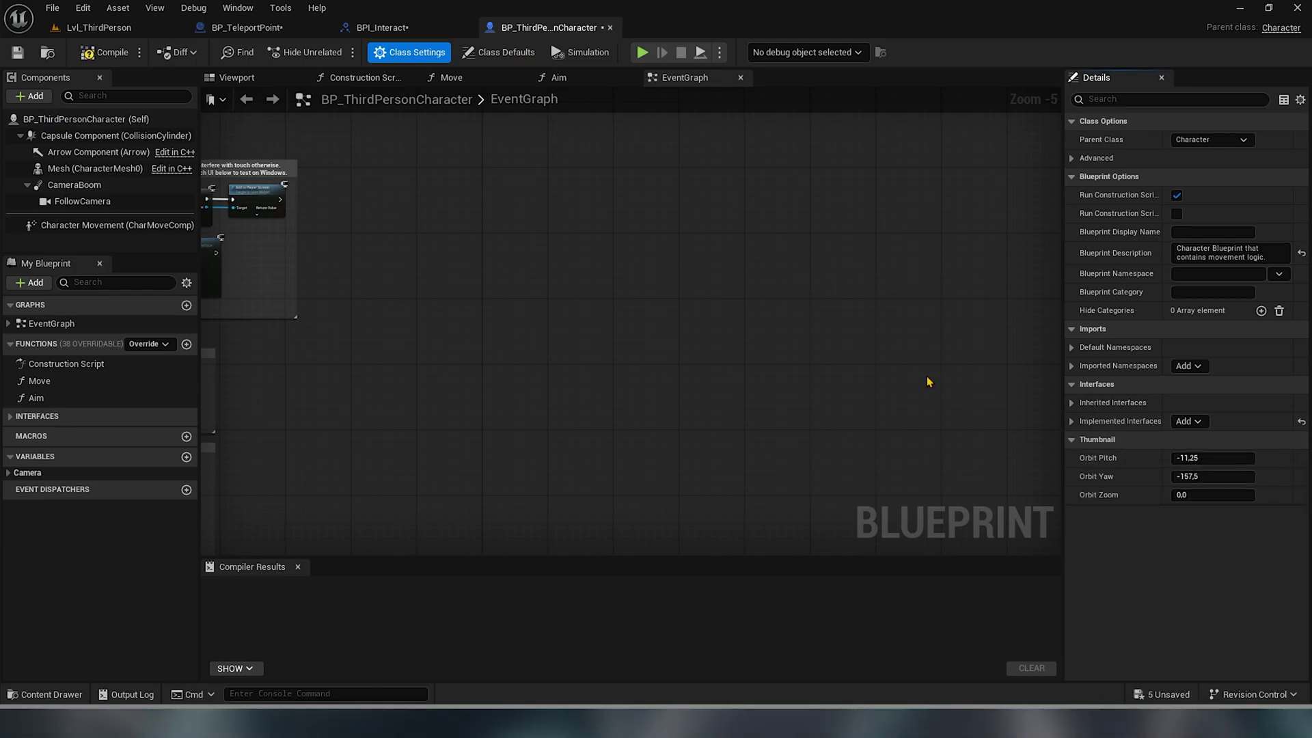
pyautogui.click(185, 417)
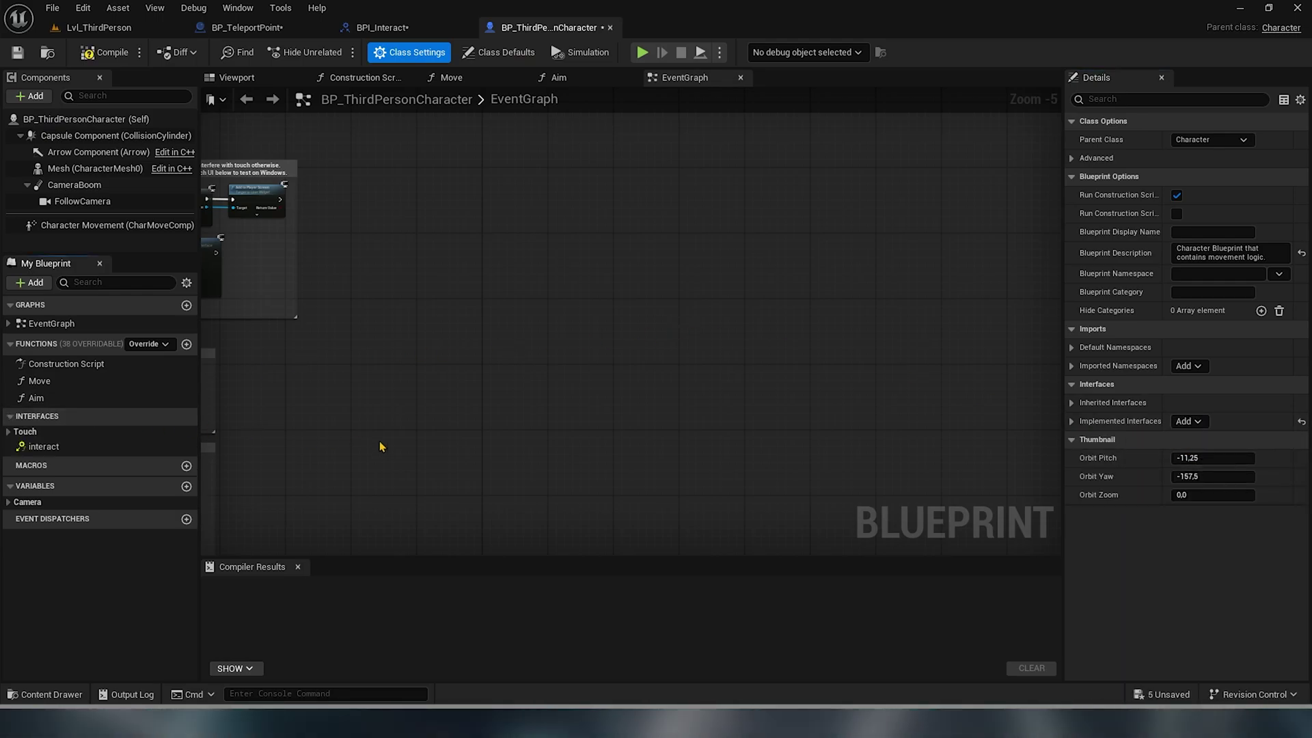
pyautogui.click(101, 48)
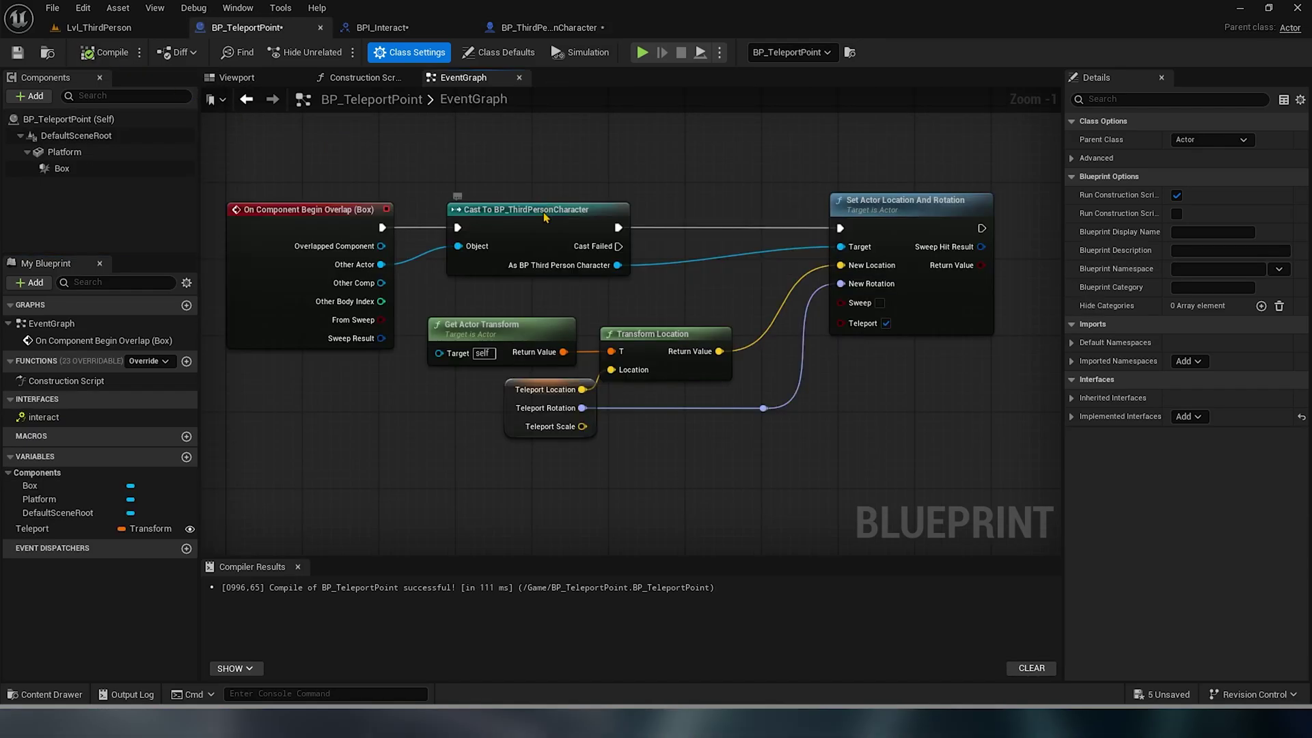
# - Replace the cast with a Does Object Implement Interface check feeding a new Branch
pyautogui.press('Delete')
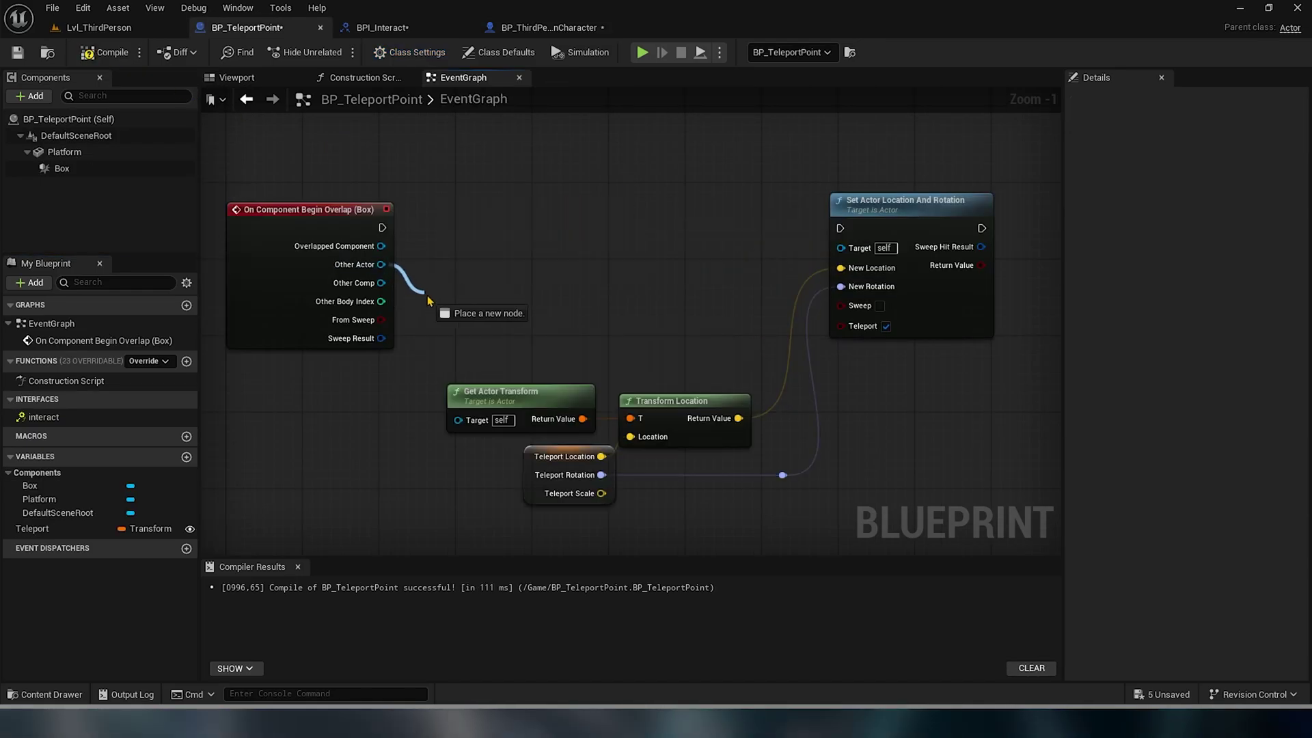
pyautogui.moveTo(380, 265); pyautogui.dragTo(431, 301)
pyautogui.write('does')
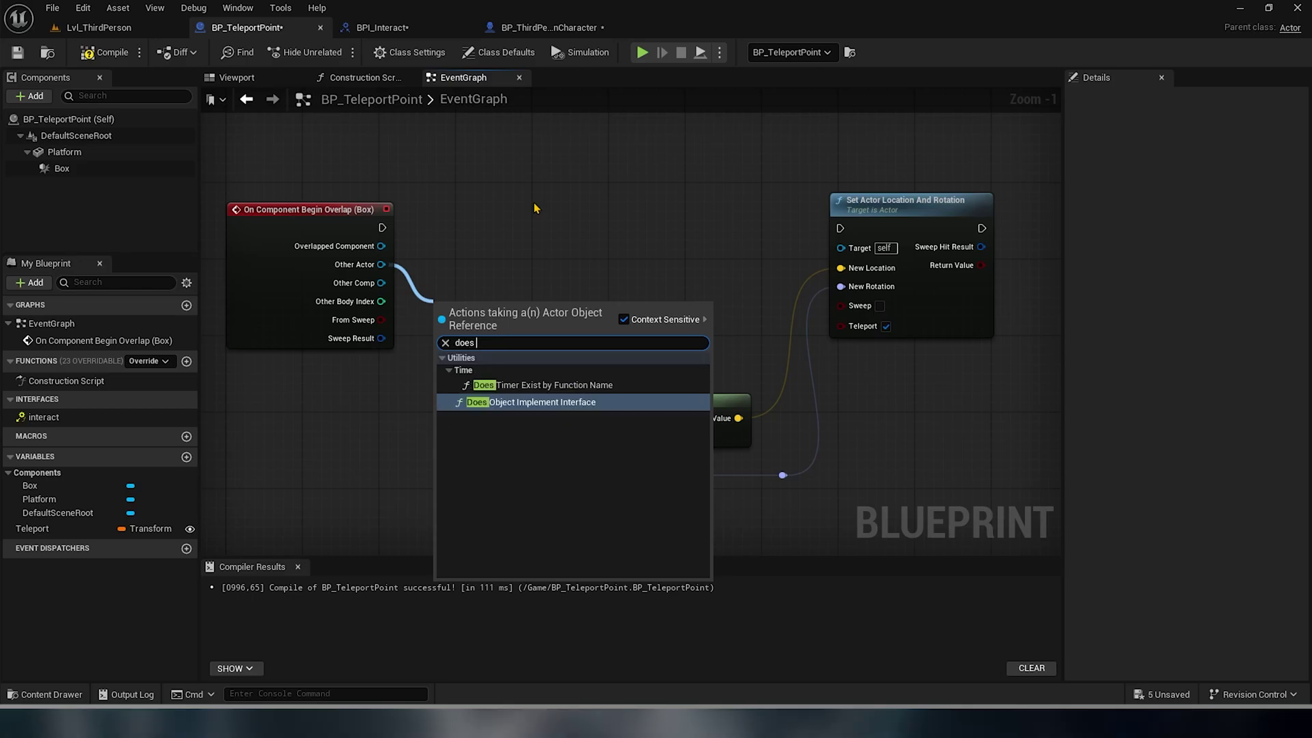
pyautogui.click(512, 402)
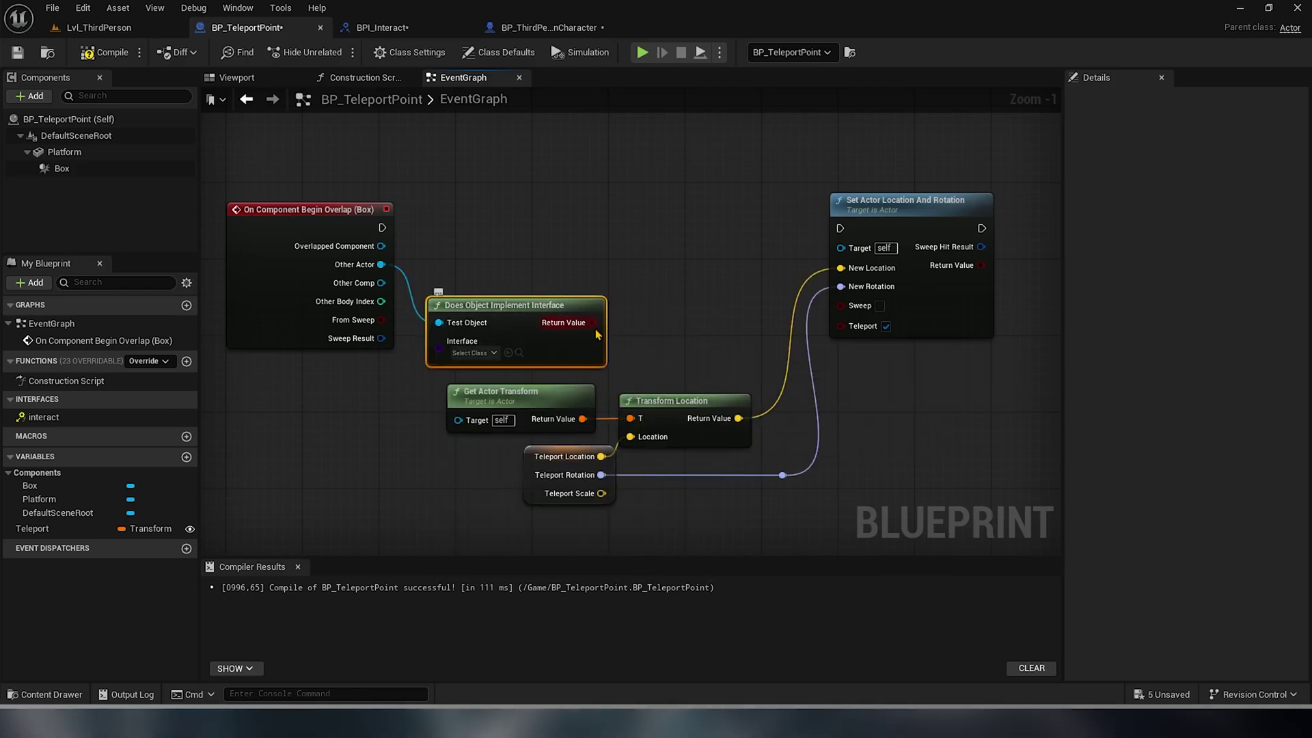
pyautogui.moveTo(593, 322); pyautogui.dragTo(602, 261)
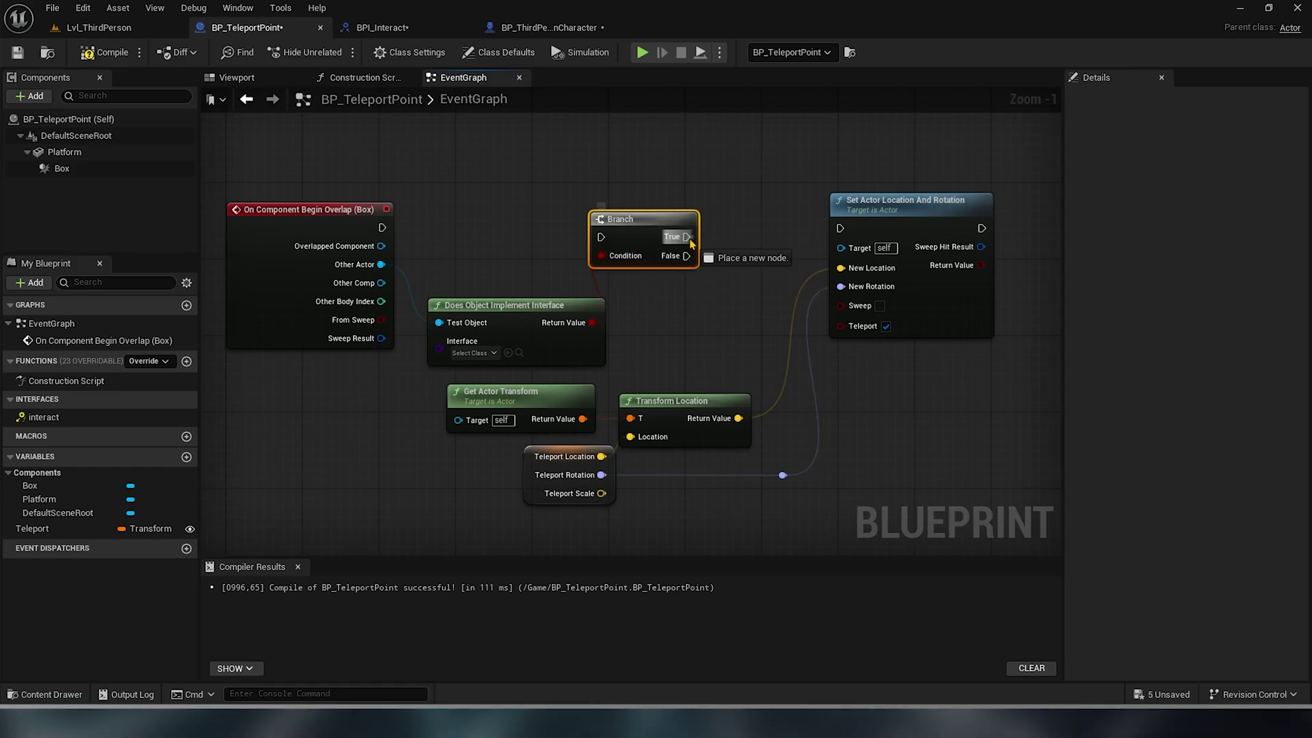
pyautogui.moveTo(653, 227); pyautogui.dragTo(652, 218)
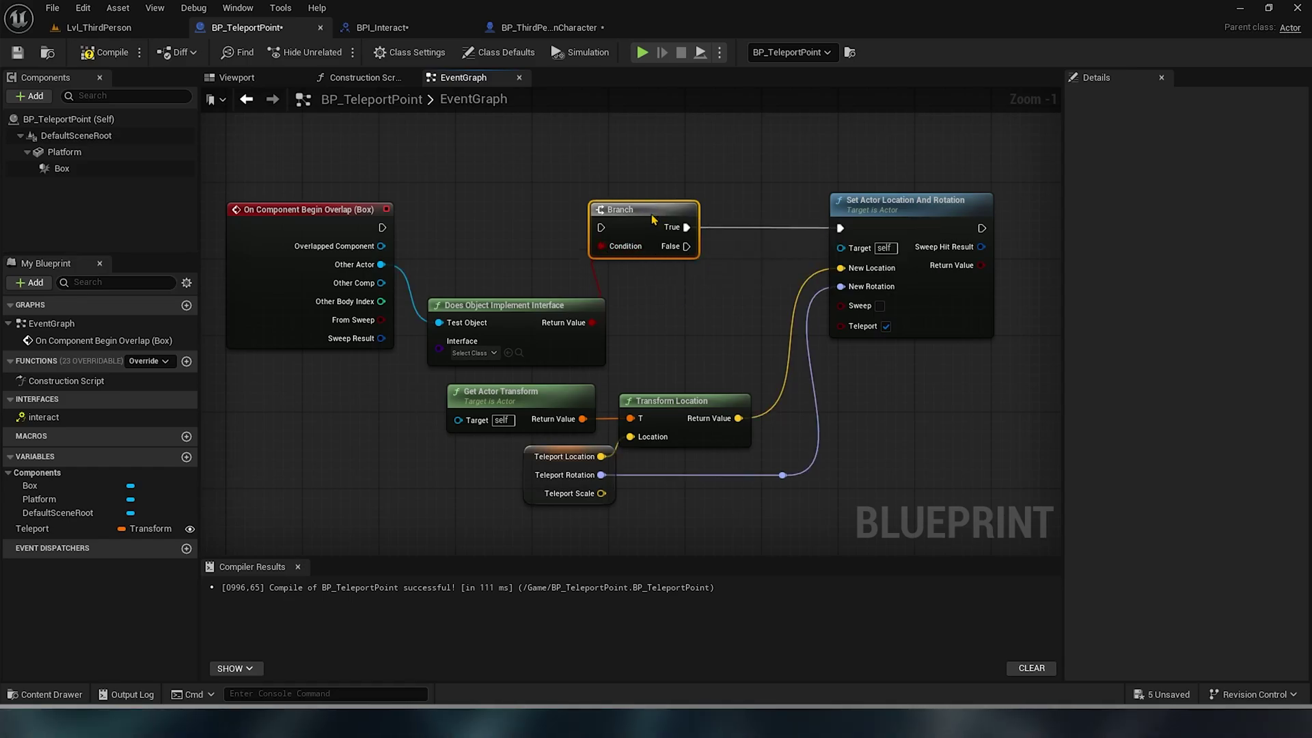
# - Promote Other Actor to a variable, chain its SET into the Branch, and test BPI_Interact
pyautogui.rightClick(380, 264)
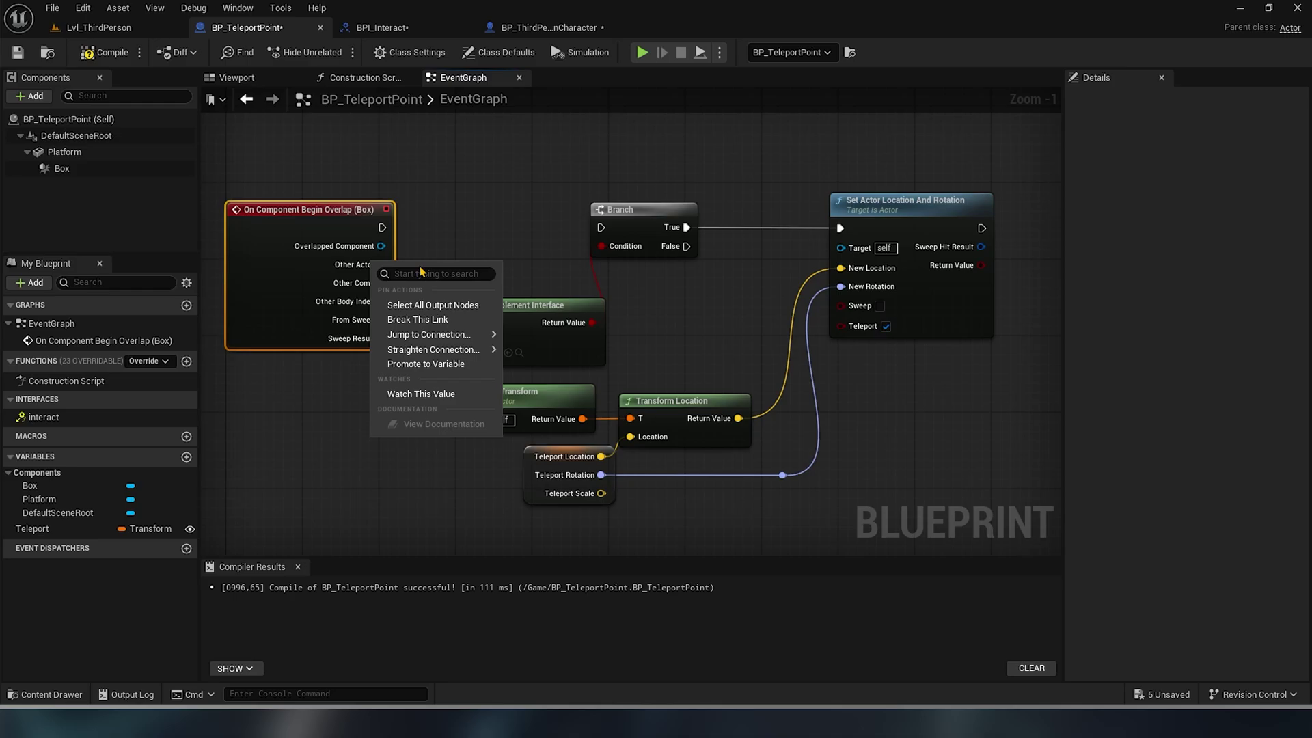
pyautogui.click(434, 366)
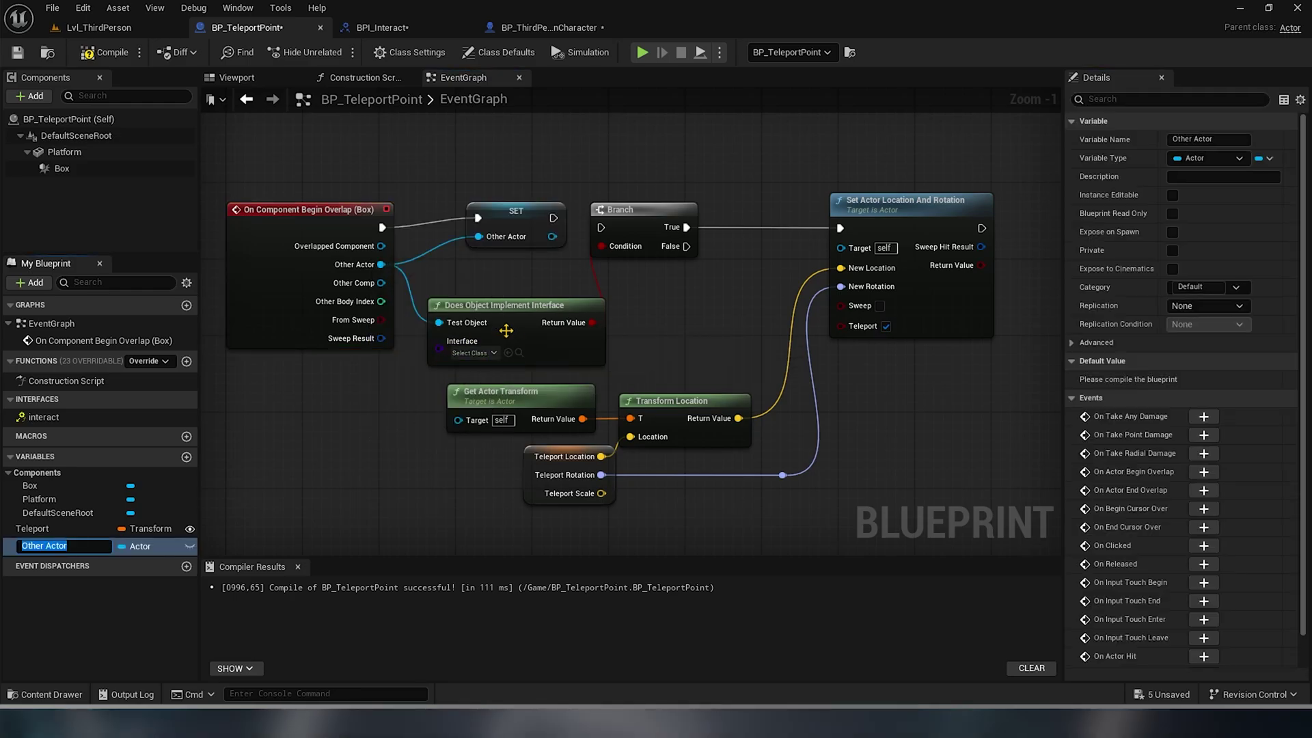
pyautogui.click(527, 218)
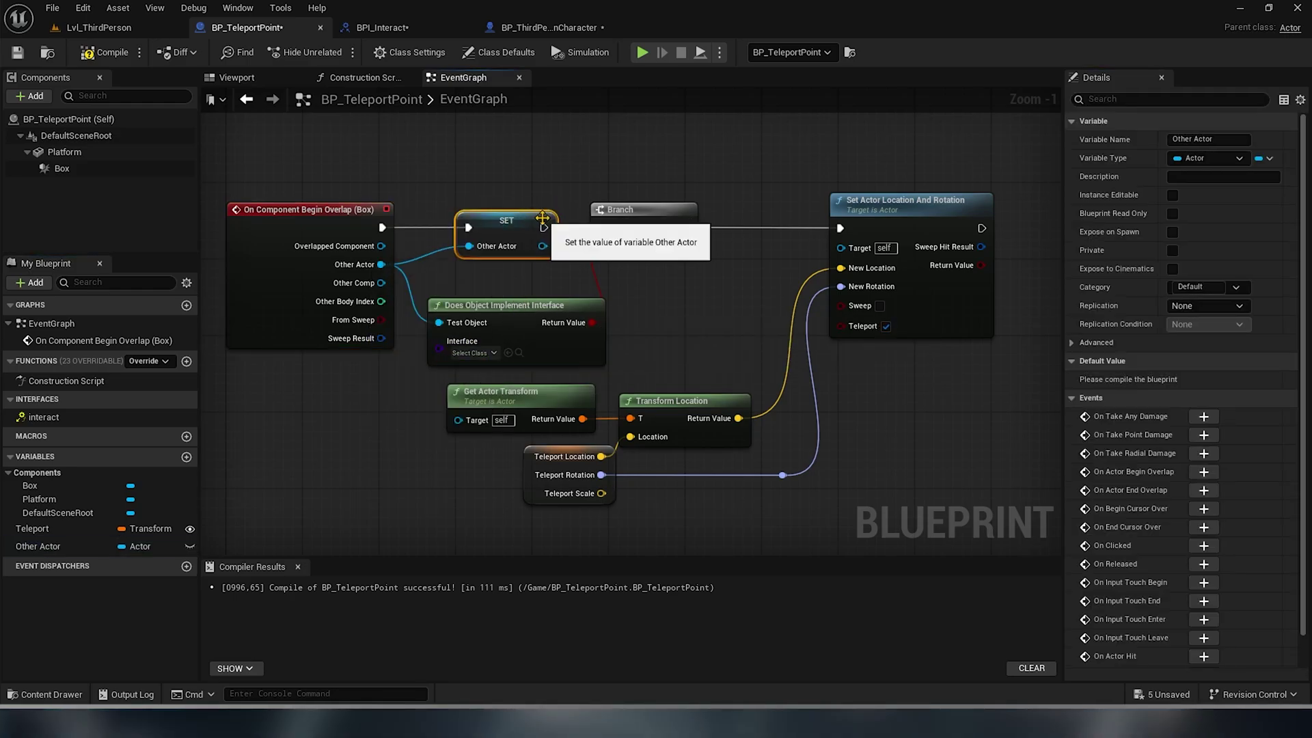
pyautogui.moveTo(542, 220); pyautogui.dragTo(602, 228)
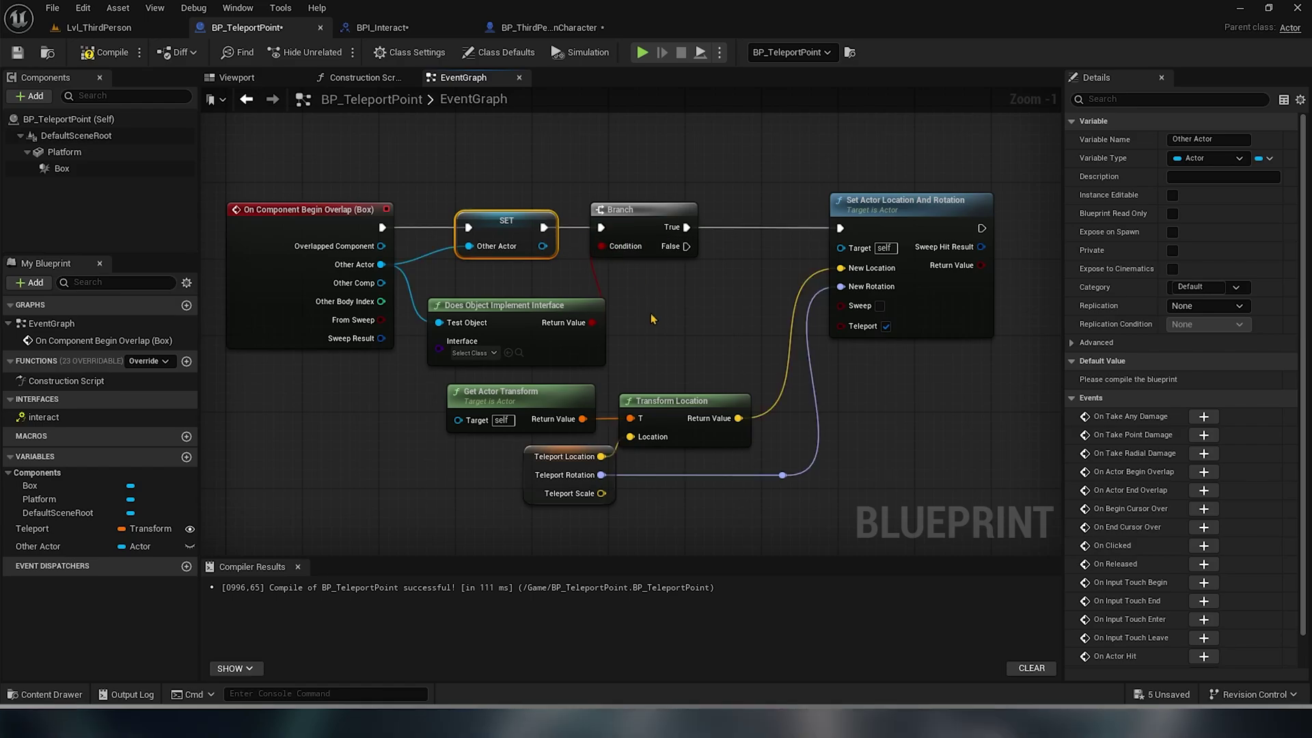
pyautogui.click(486, 354)
pyautogui.write('bpi')
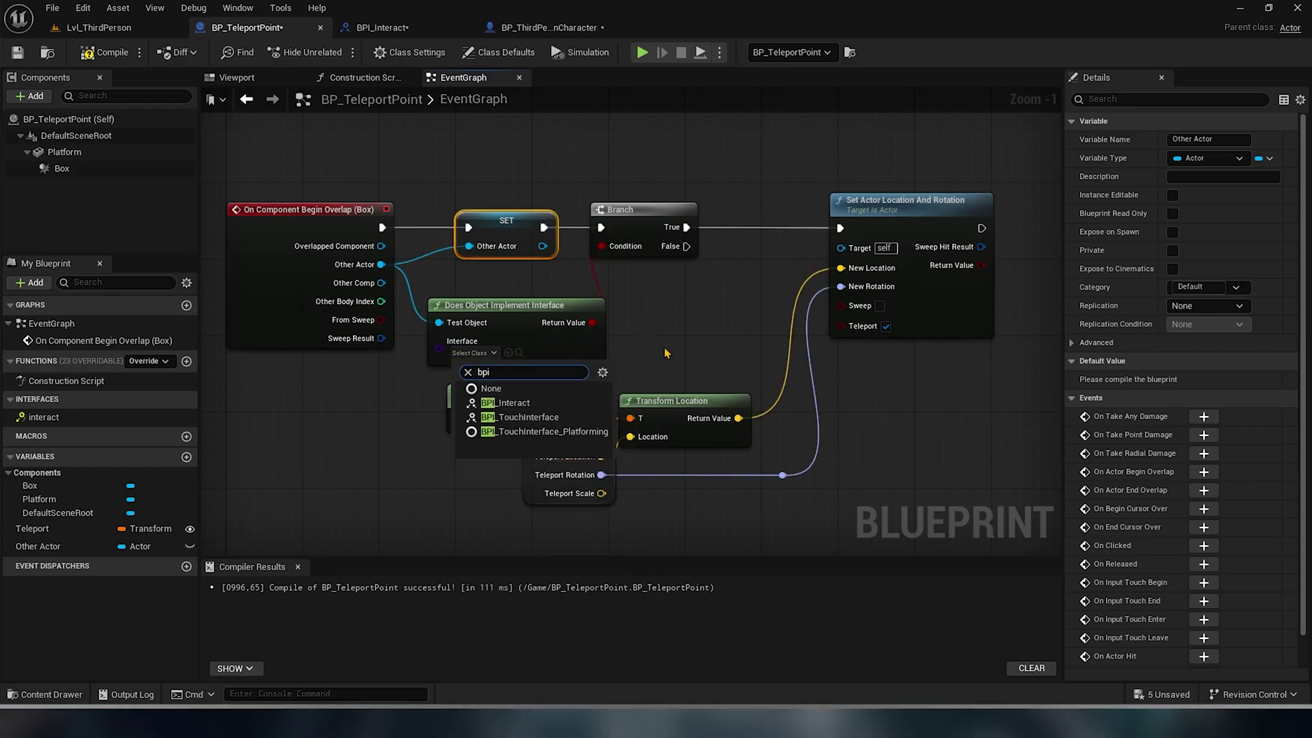
pyautogui.click(573, 405)
pyautogui.click(717, 322)
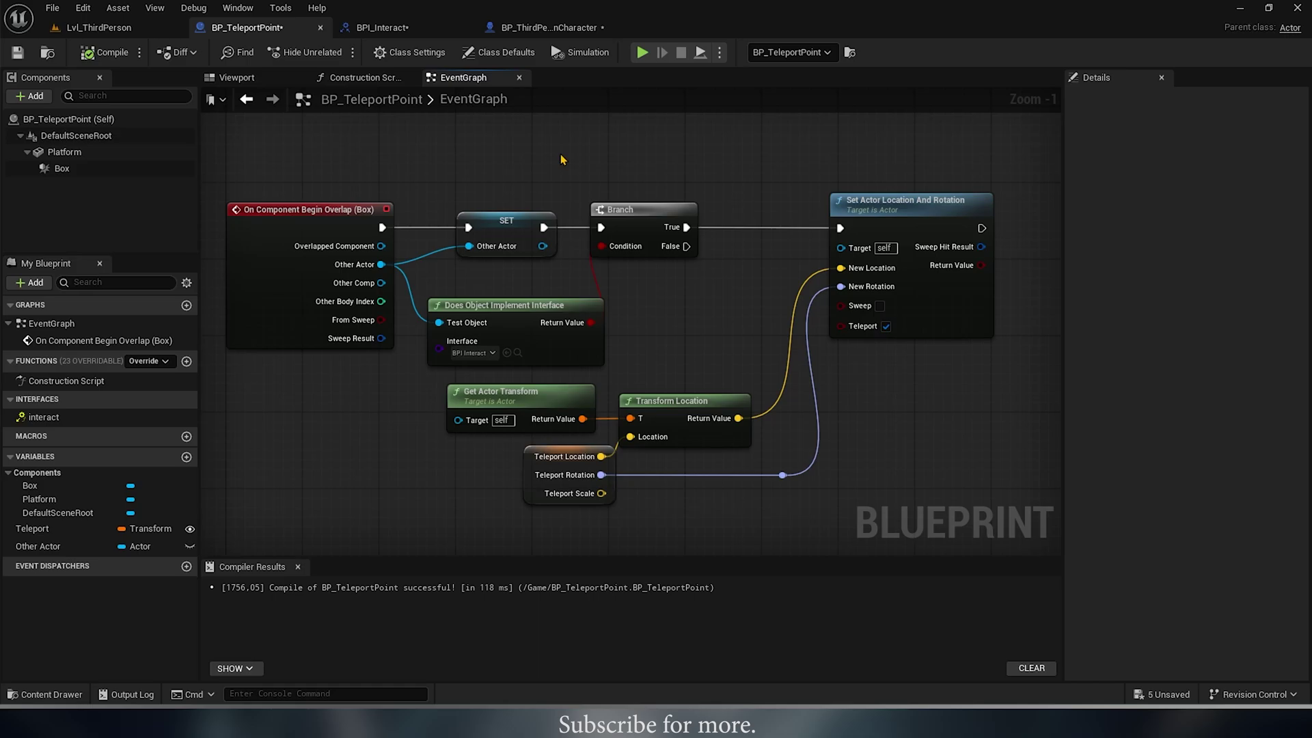
# - Play-test the green platform, then wire an Other Actor getter into Set Actor Location's Target
pyautogui.click(642, 52)
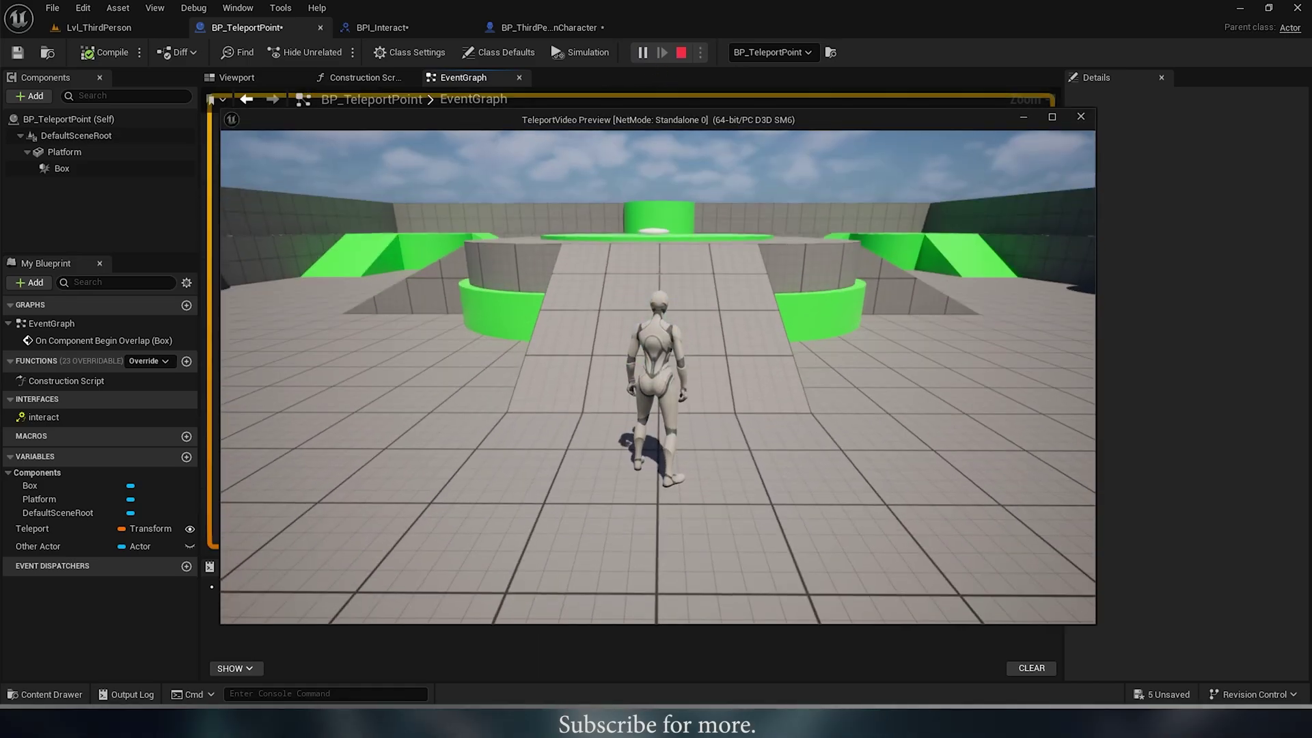
pyautogui.press('w')
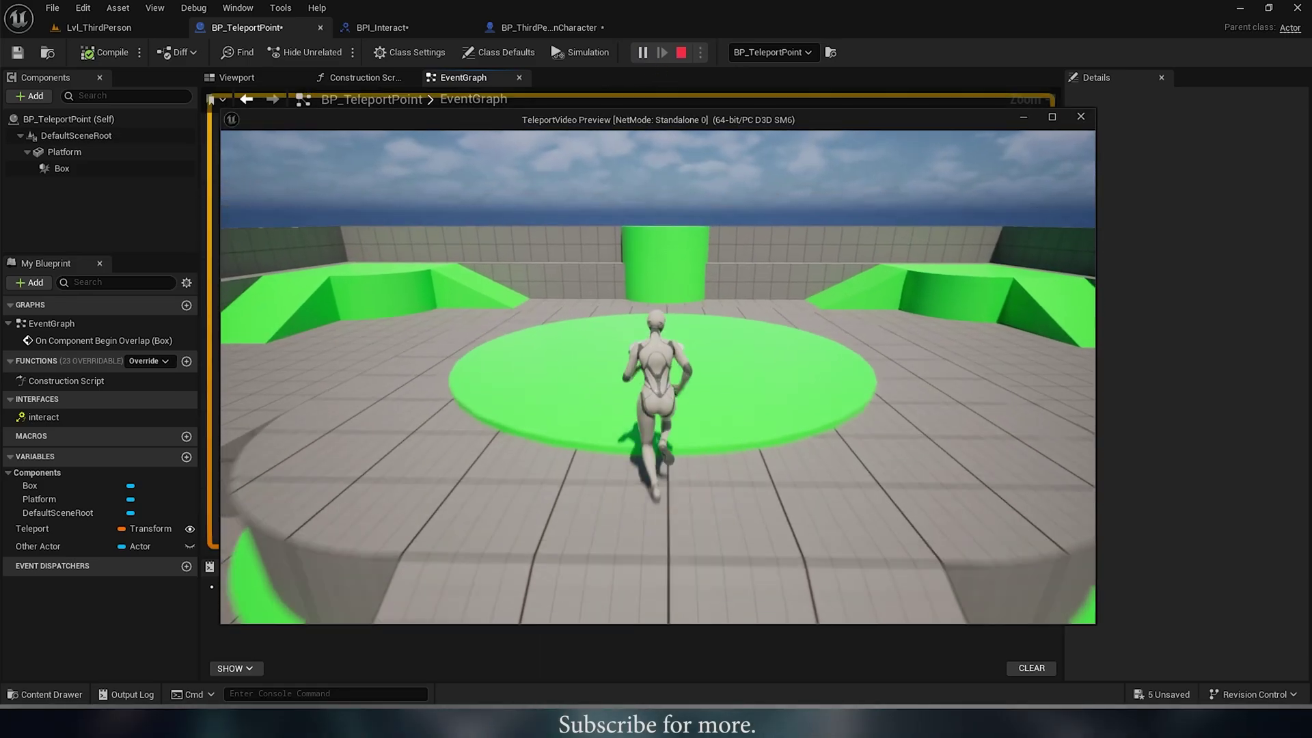
pyautogui.press('Escape')
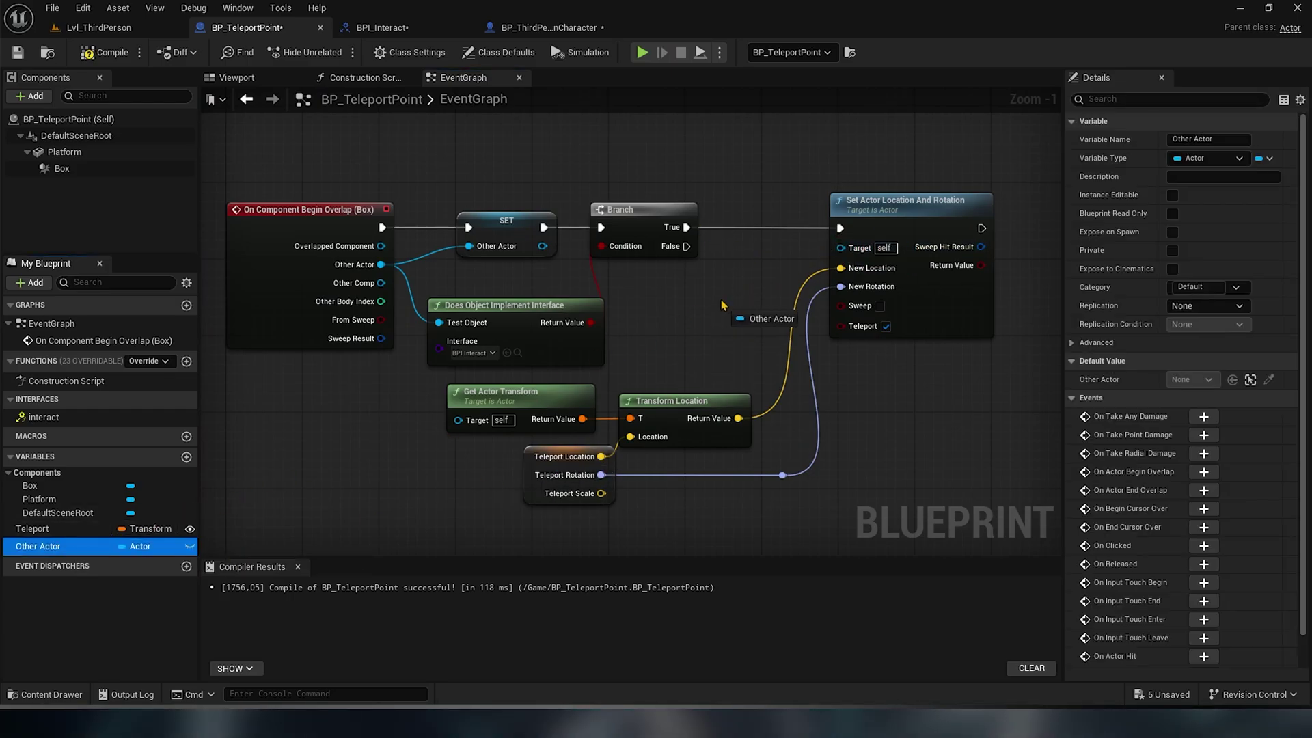
pyautogui.moveTo(65, 549)
pyautogui.keyDown('ctrl'); pyautogui.mouseDown()
pyautogui.moveTo(733, 310)
pyautogui.moveTo(841, 248)
pyautogui.mouseUp(); pyautogui.keyUp('ctrl')
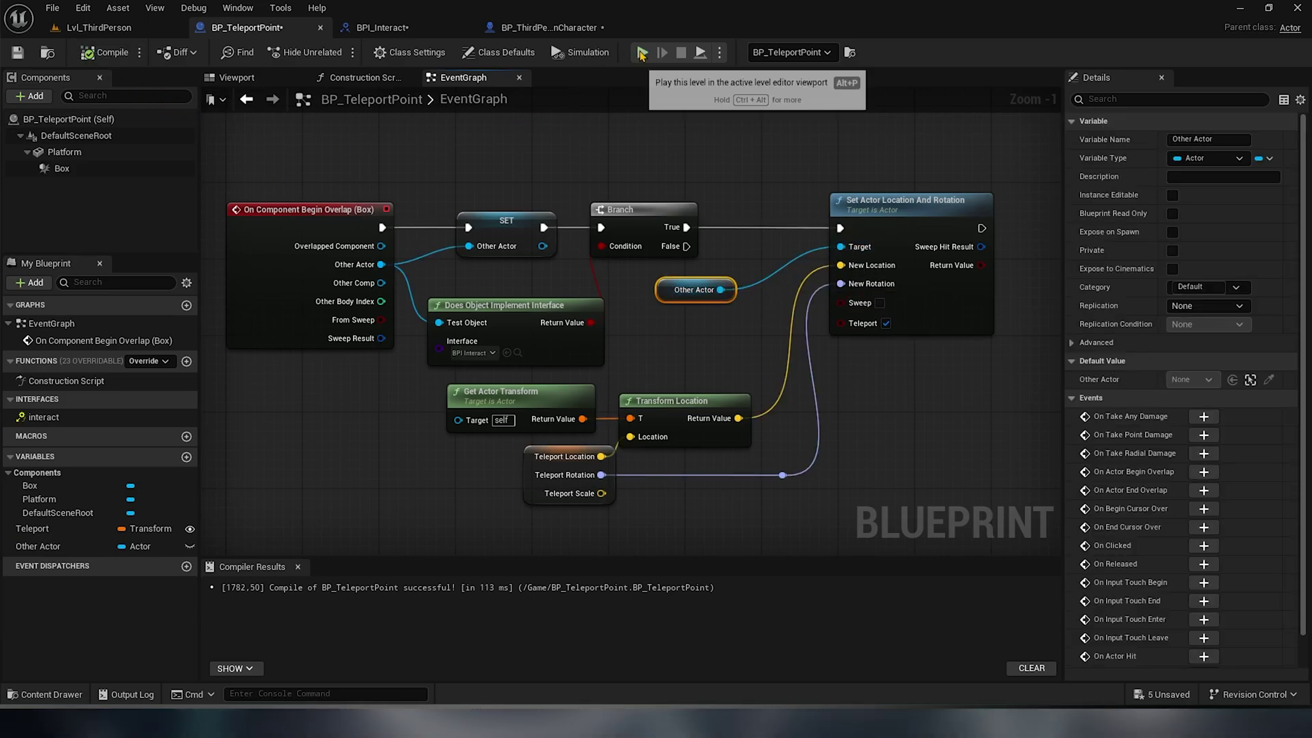
# - Play-test again, running the character across the circular platform and up the ramp
pyautogui.click(642, 51)
pyautogui.press('w')
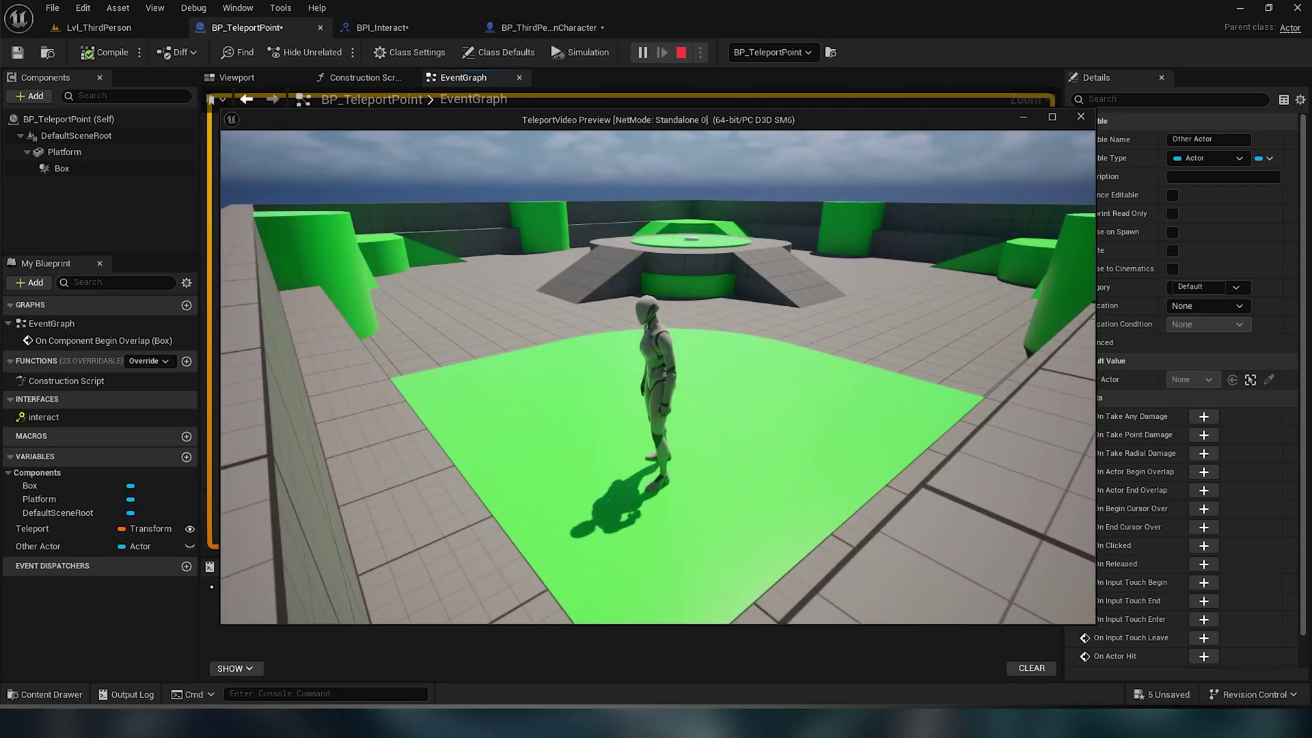
pyautogui.press('w')
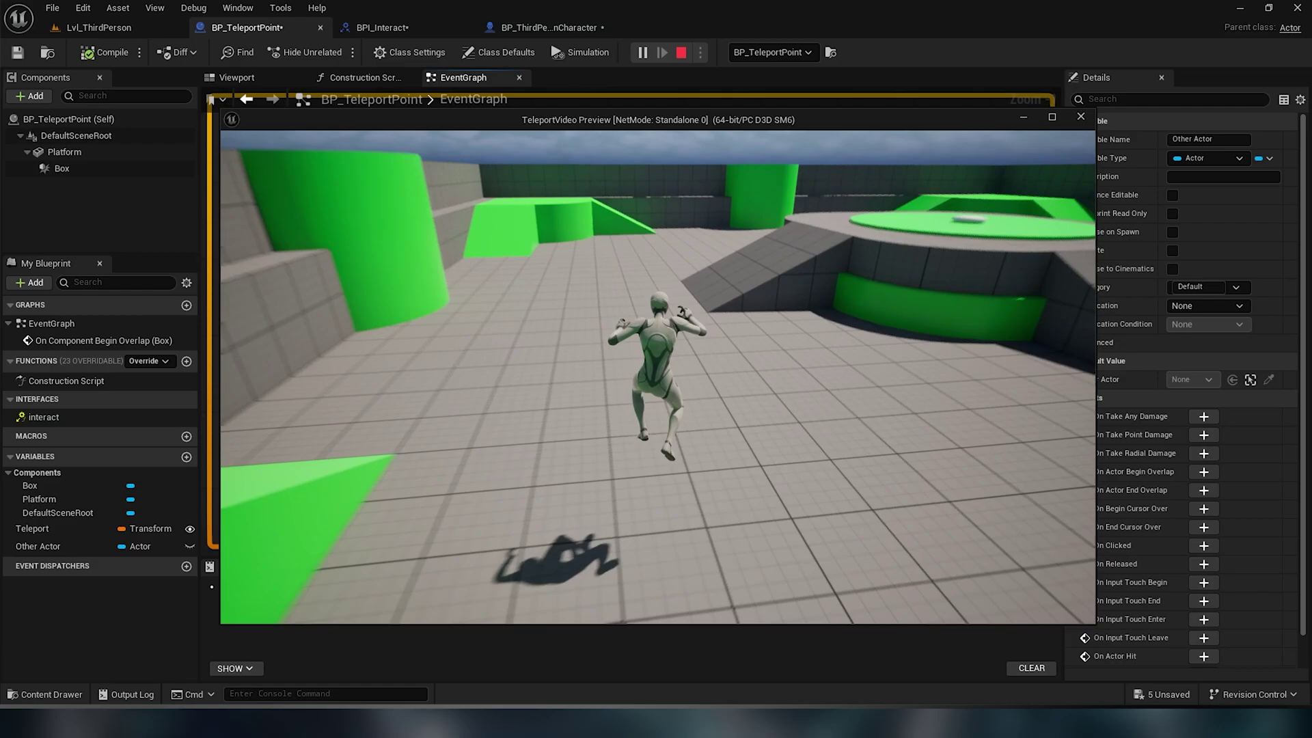
pyautogui.press('w')
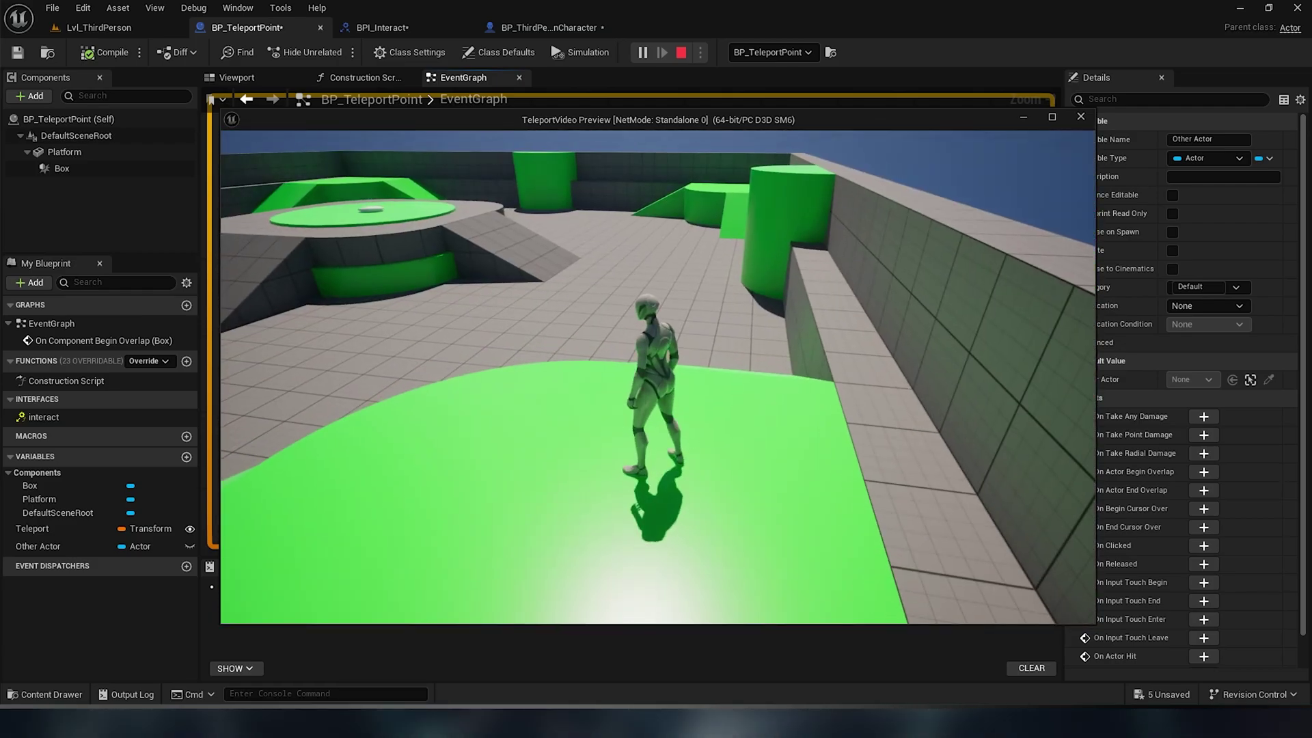
pyautogui.press('w')
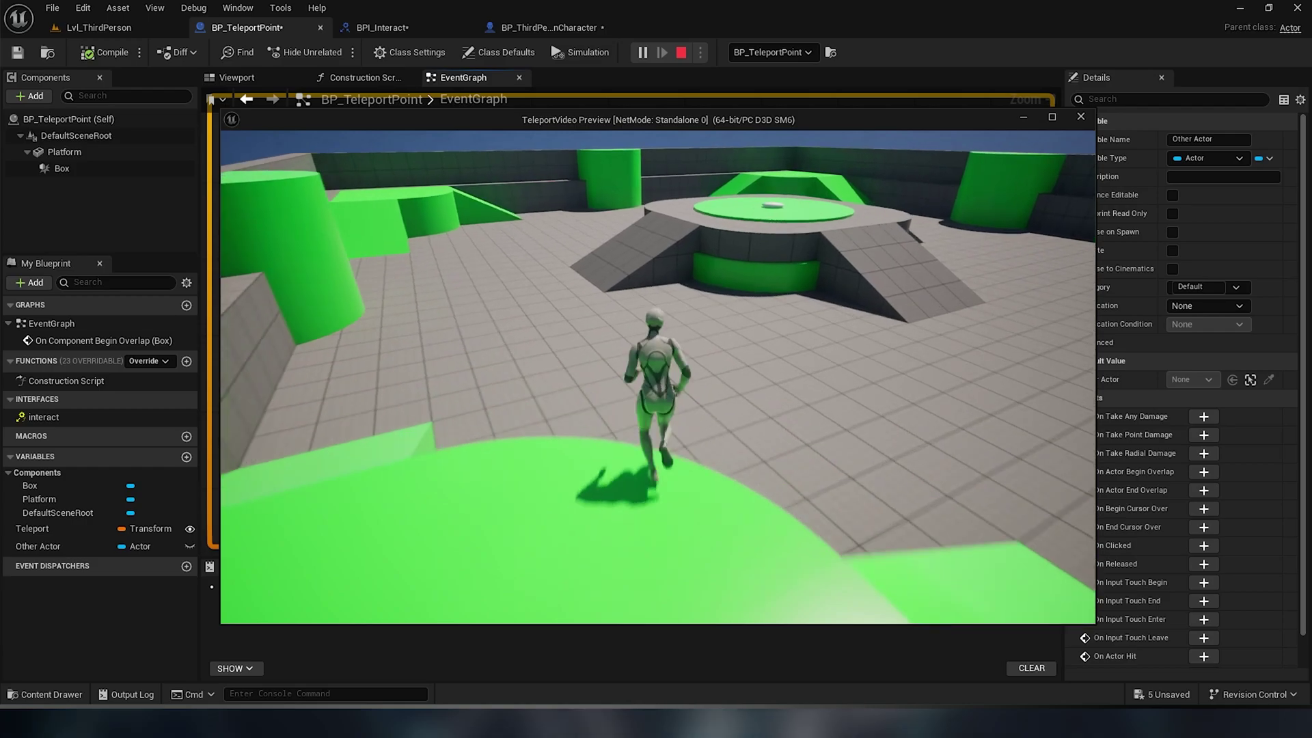
pyautogui.press('Escape')
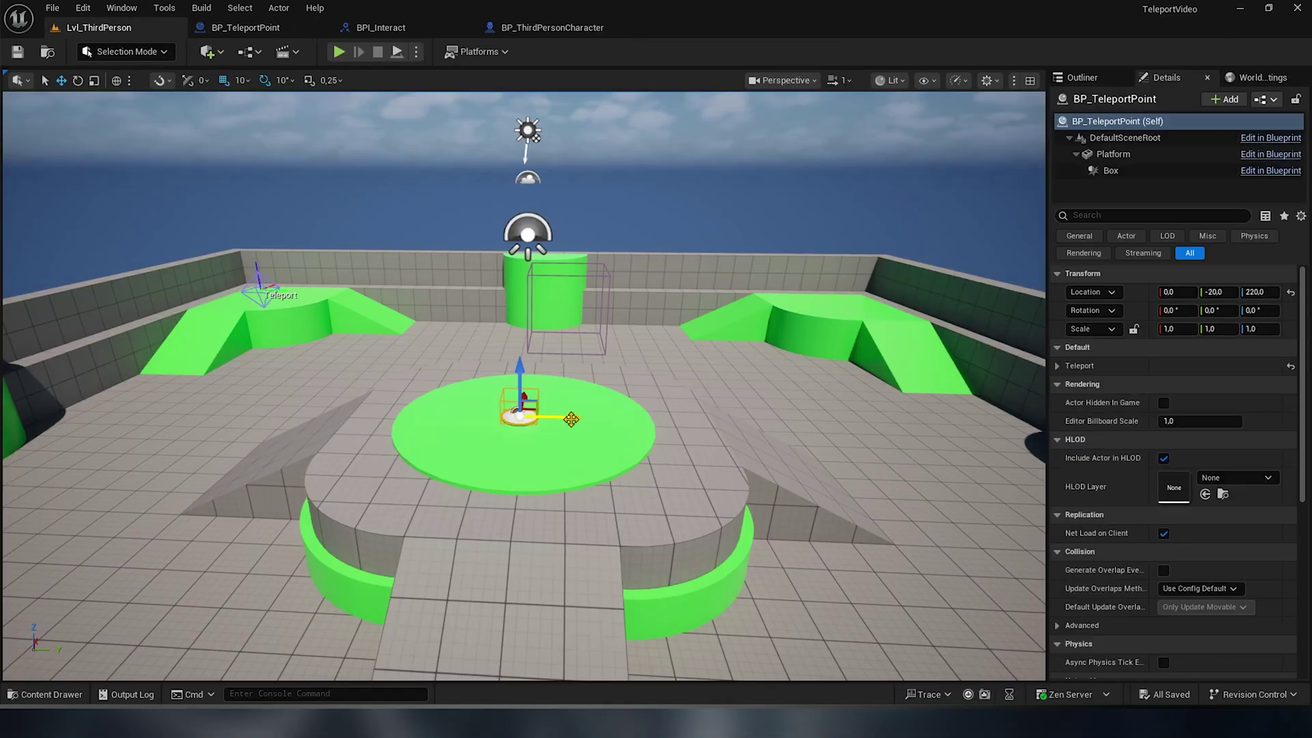
# - In Lvl_ThirdPerson, play-test by running the character around the green ramps and central platform
pyautogui.click(298, 291)
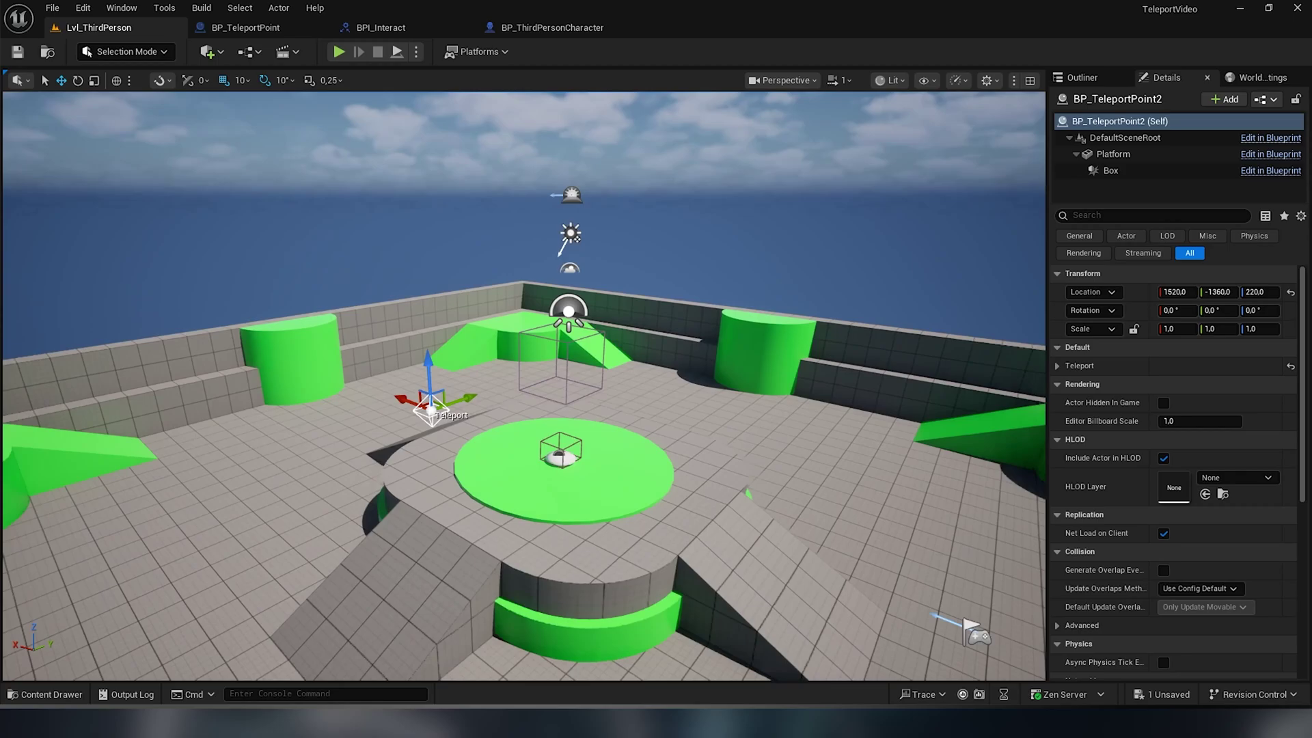
pyautogui.click(338, 52)
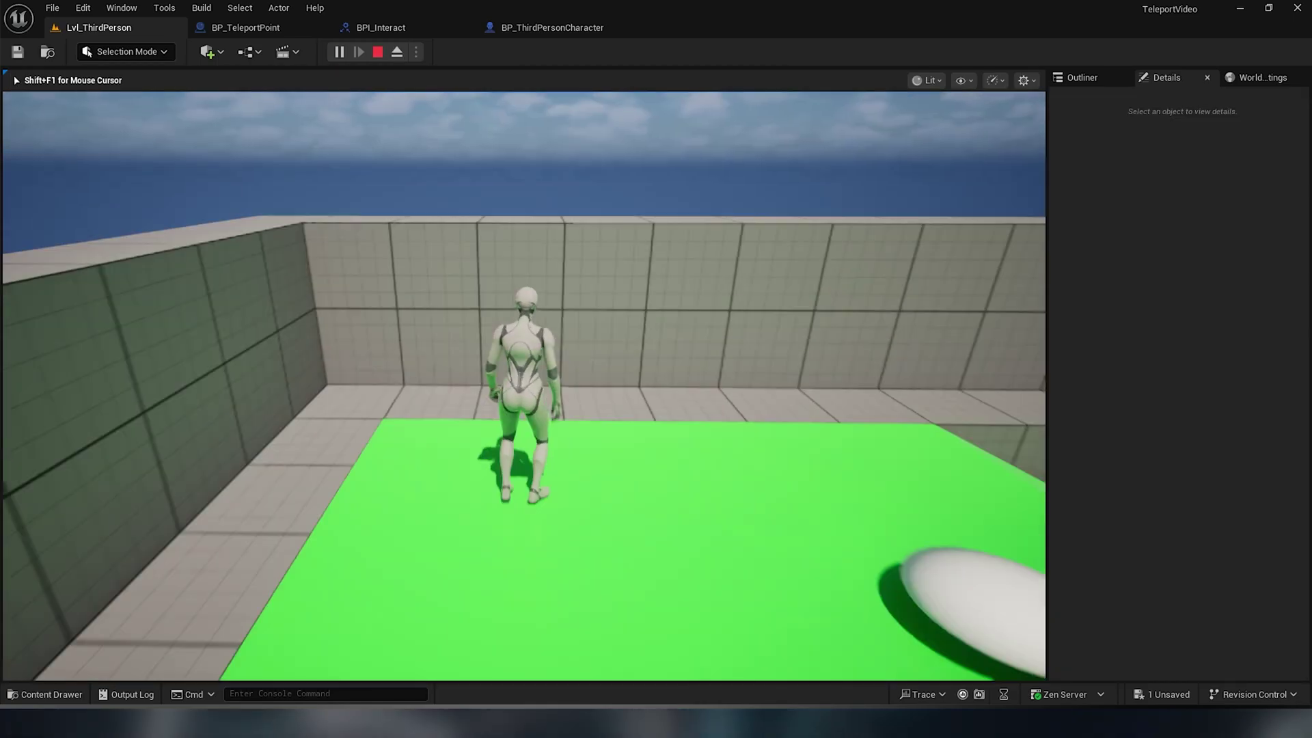
pyautogui.press('a')
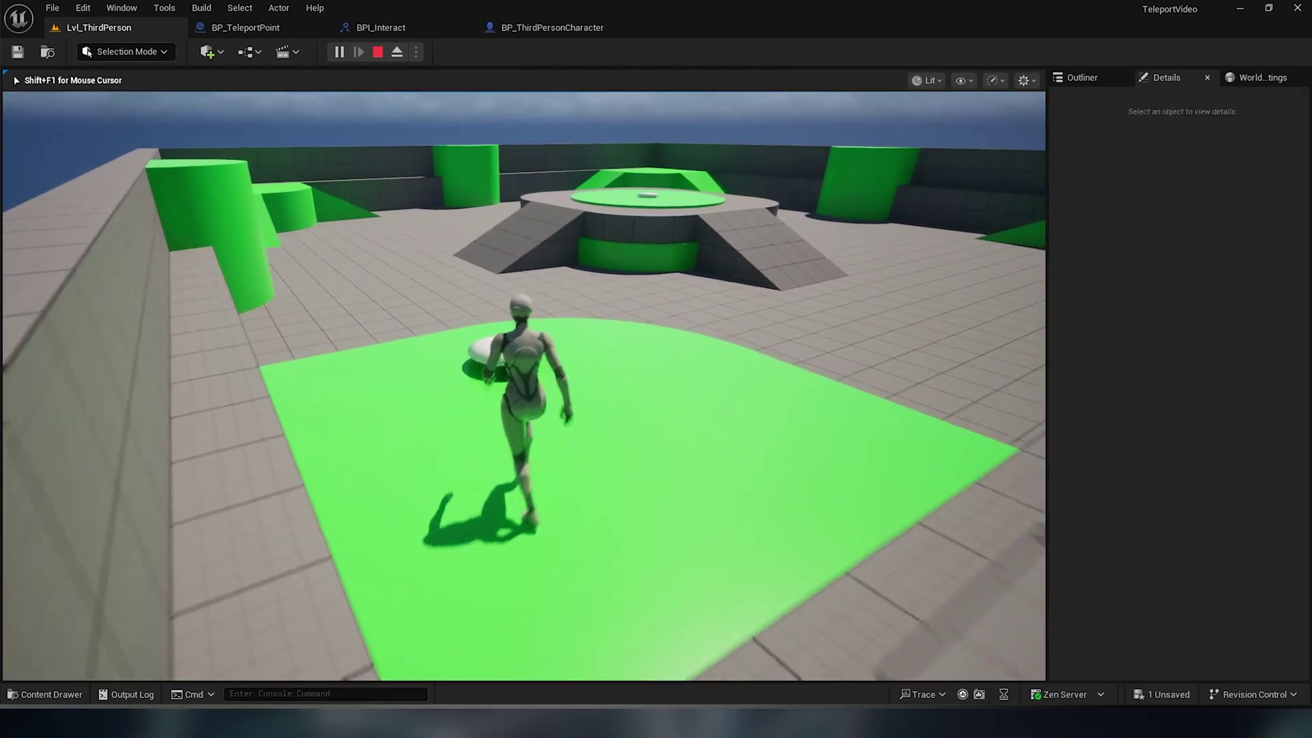
pyautogui.press('w')
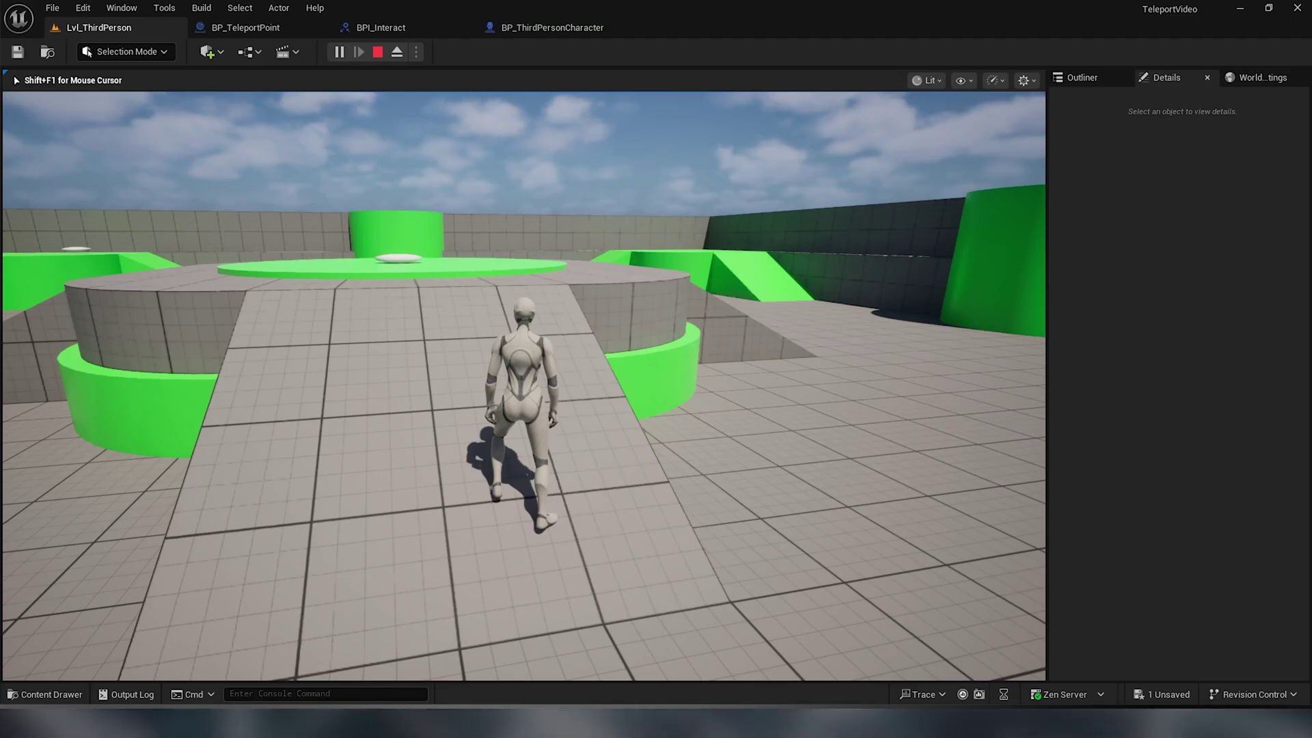
pyautogui.press('Escape')
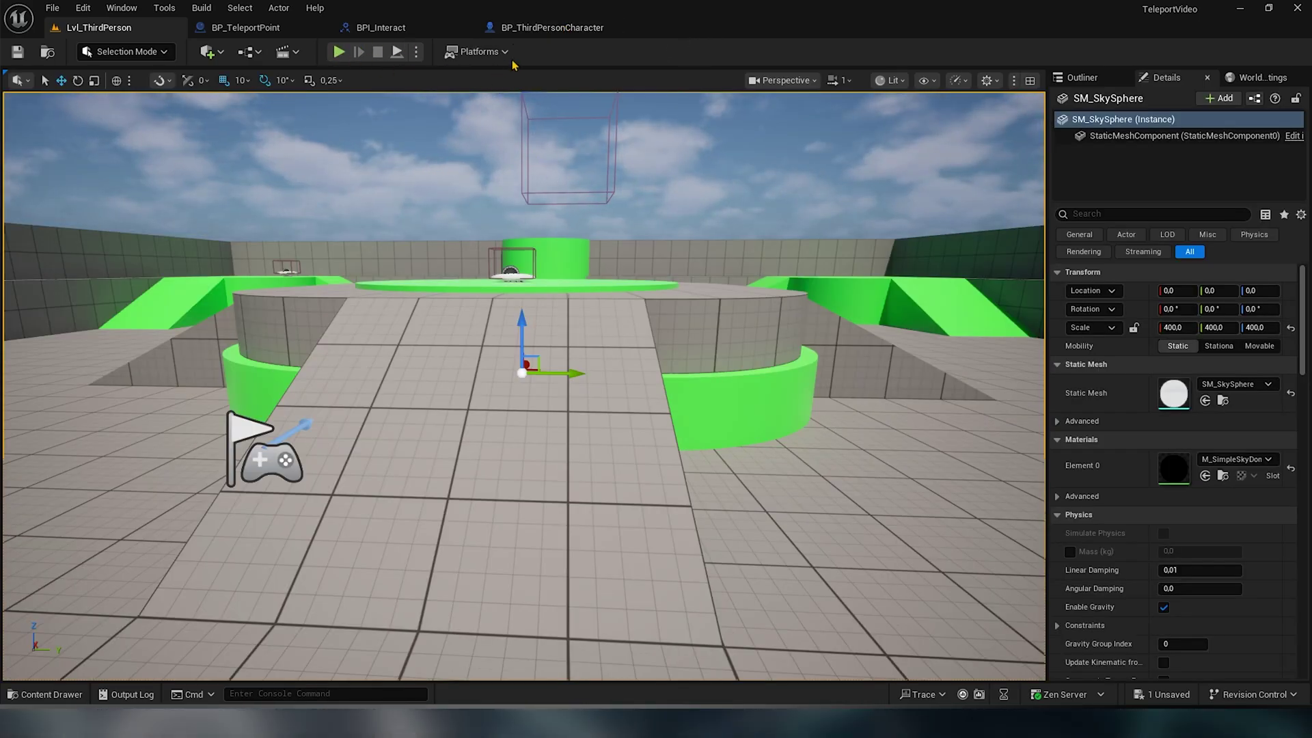
# - Add startFOV and endFOV custom events in the third-person character graph
pyautogui.click(549, 27)
pyautogui.scroll(2, 520, 343)
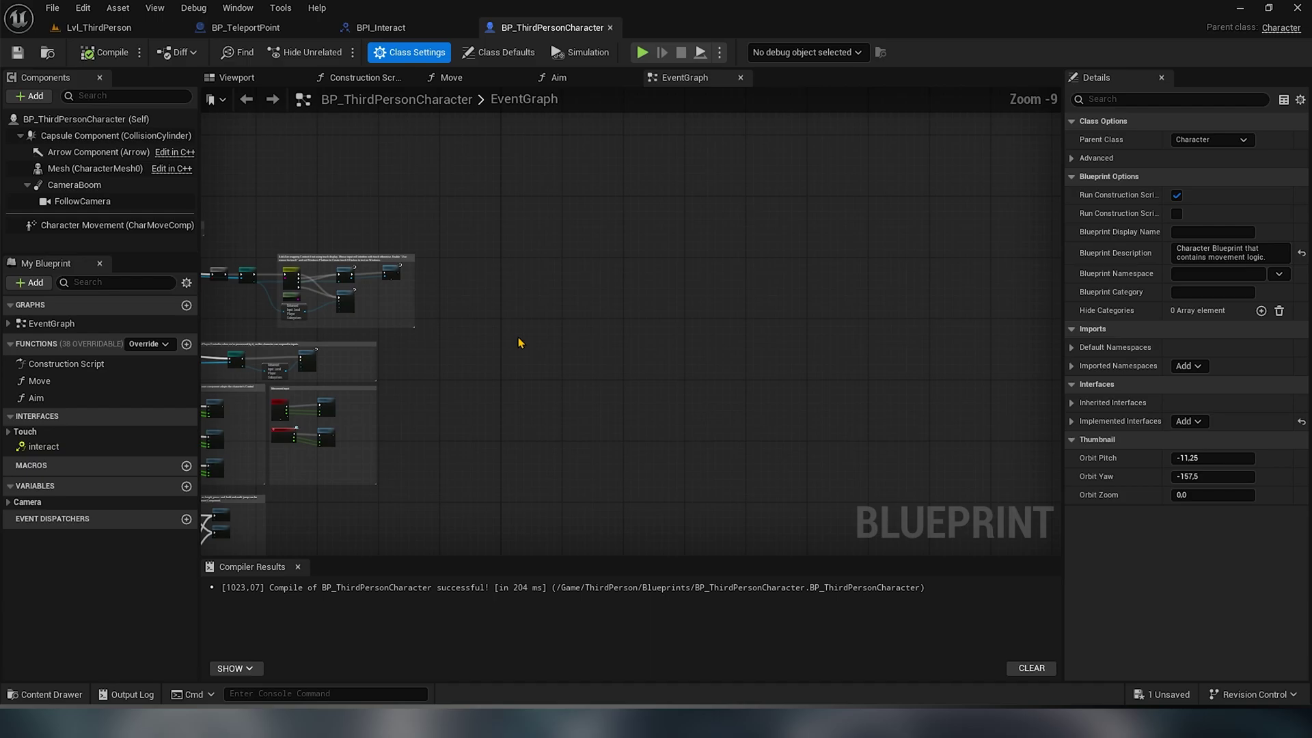
pyautogui.scroll(-2, 520, 343)
pyautogui.moveTo(519, 343); pyautogui.dragTo(484, 306, button='right')
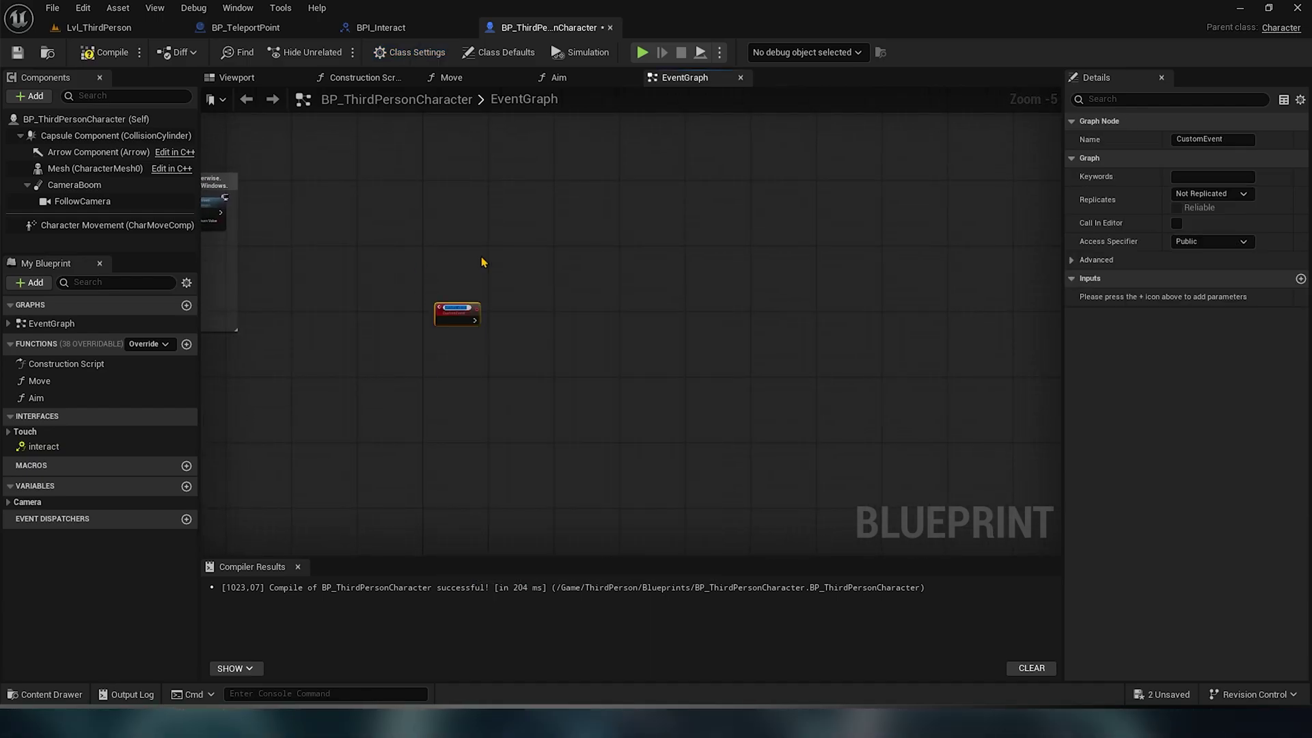
pyautogui.scroll(5, 482, 262)
pyautogui.write('startFOV')
pyautogui.press('Return')
pyautogui.scroll(-3, 468, 294)
pyautogui.rightClick(467, 324)
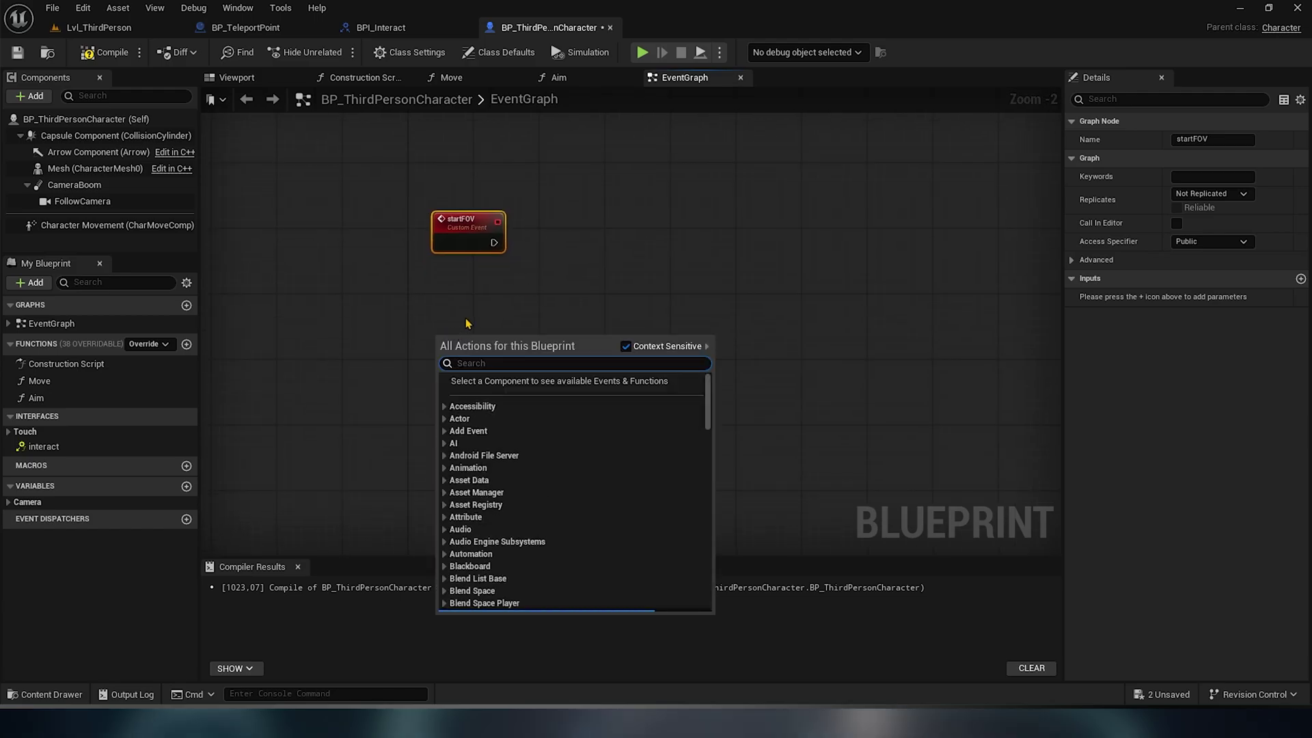
pyautogui.write('custom event')
pyautogui.press('Return')
pyautogui.scroll(3, 525, 269)
pyautogui.write('endFOV')
pyautogui.press('Return')
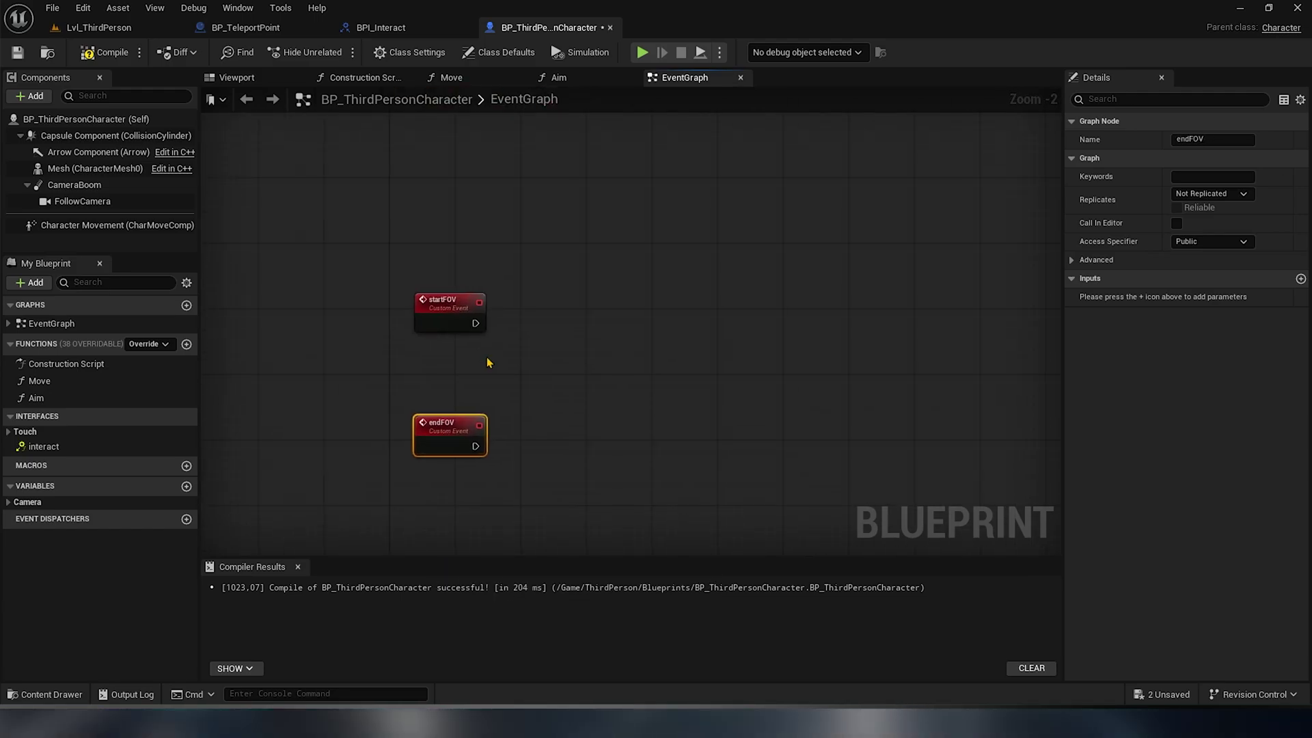
pyautogui.scroll(2, 486, 363)
# - Create Boolean hasAppliedFOV; startFOV branches on NOT hasAppliedFOV, then sets it true
pyautogui.click(186, 486)
pyautogui.write('hasAppliedF')
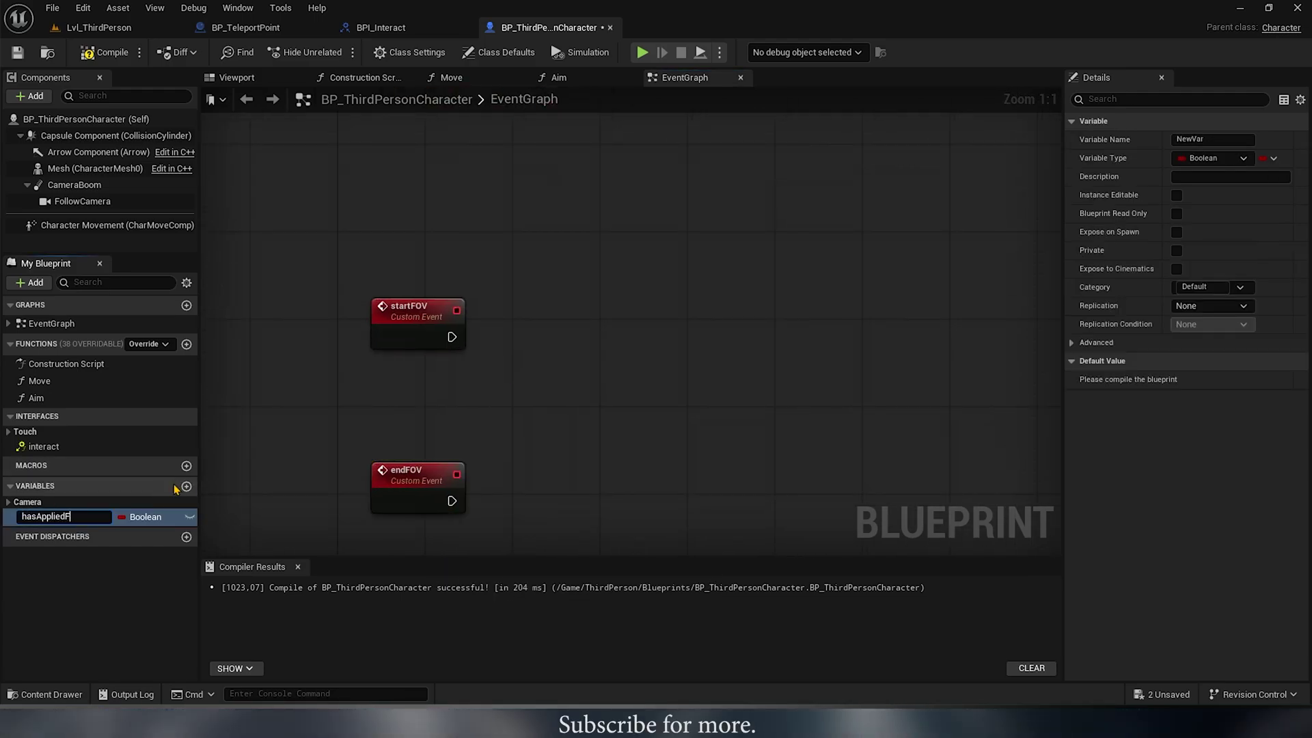
pyautogui.write('OV')
pyautogui.press('Return')
pyautogui.keyDown('ctrl'); pyautogui.moveTo(46, 516); pyautogui.dragTo(395, 391); pyautogui.keyUp('ctrl')
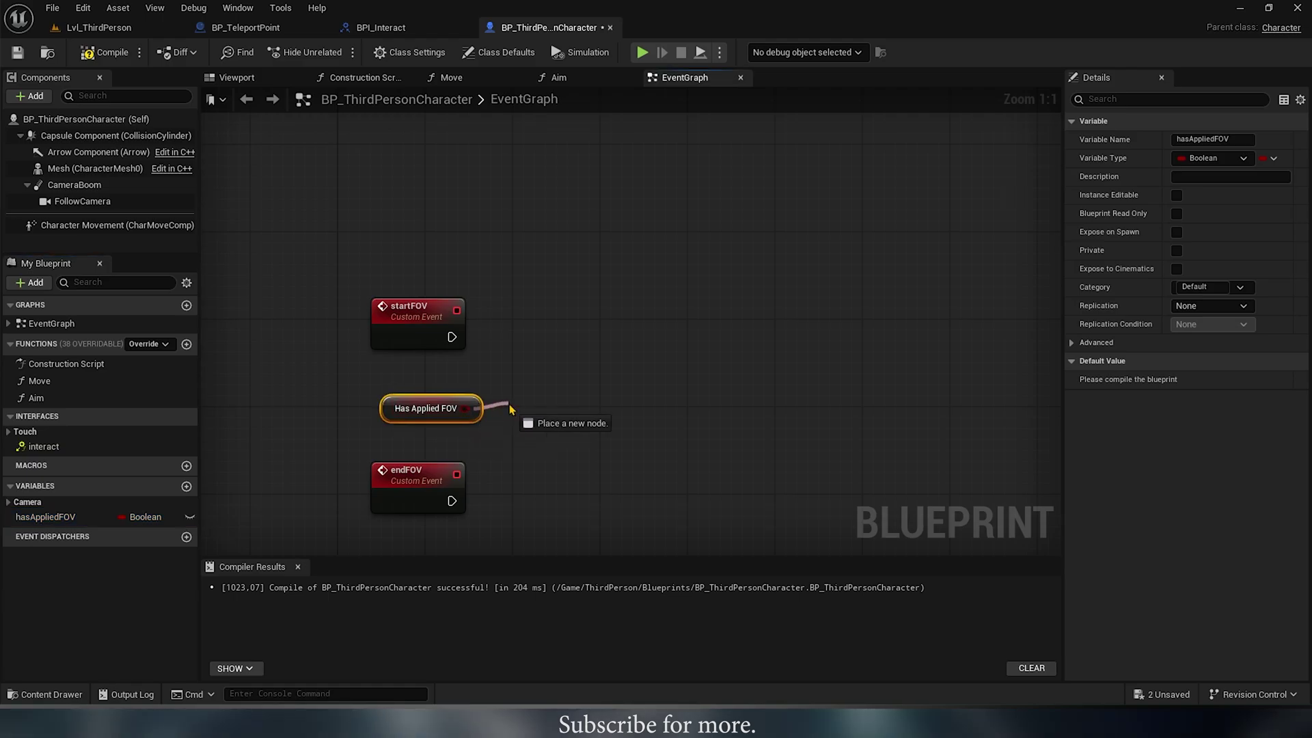
pyautogui.moveTo(510, 410); pyautogui.dragTo(509, 409)
pyautogui.write('not b')
pyautogui.press('Return')
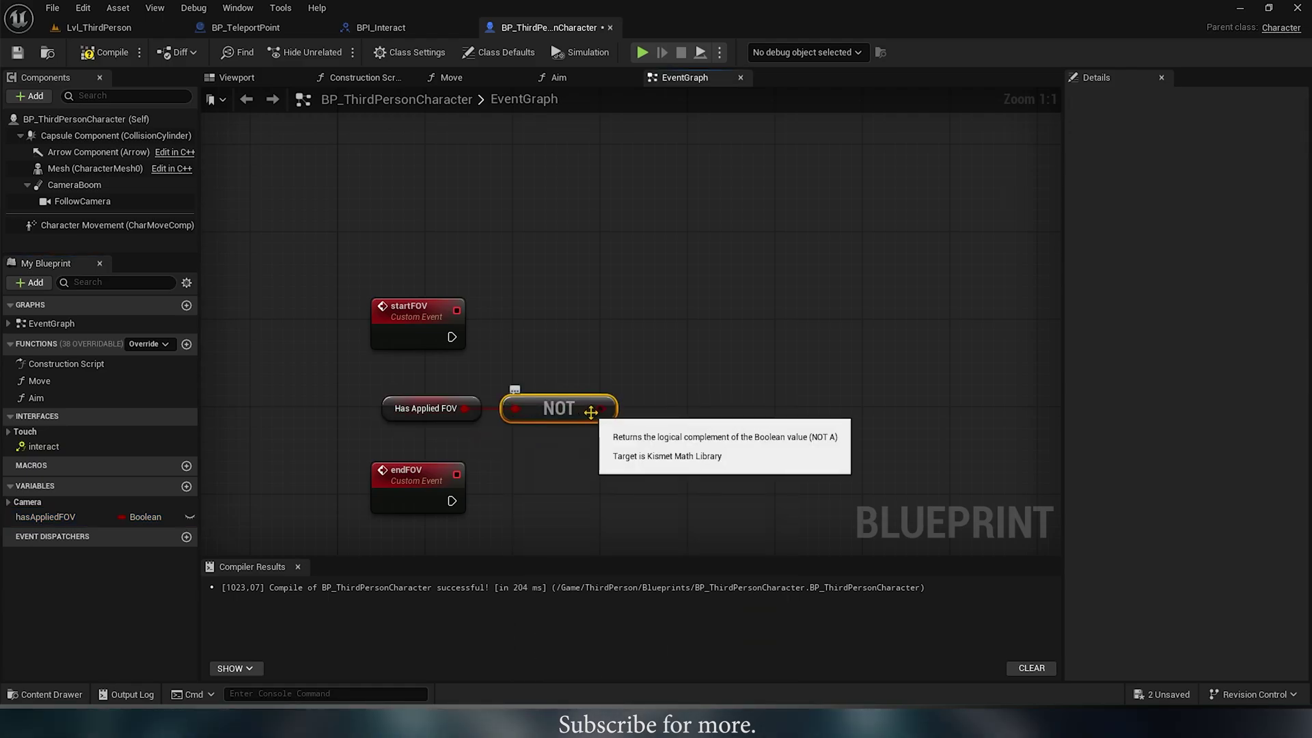
pyautogui.moveTo(591, 412)
pyautogui.mouseDown()
pyautogui.moveTo(528, 307)
pyautogui.moveTo(588, 318)
pyautogui.mouseUp()
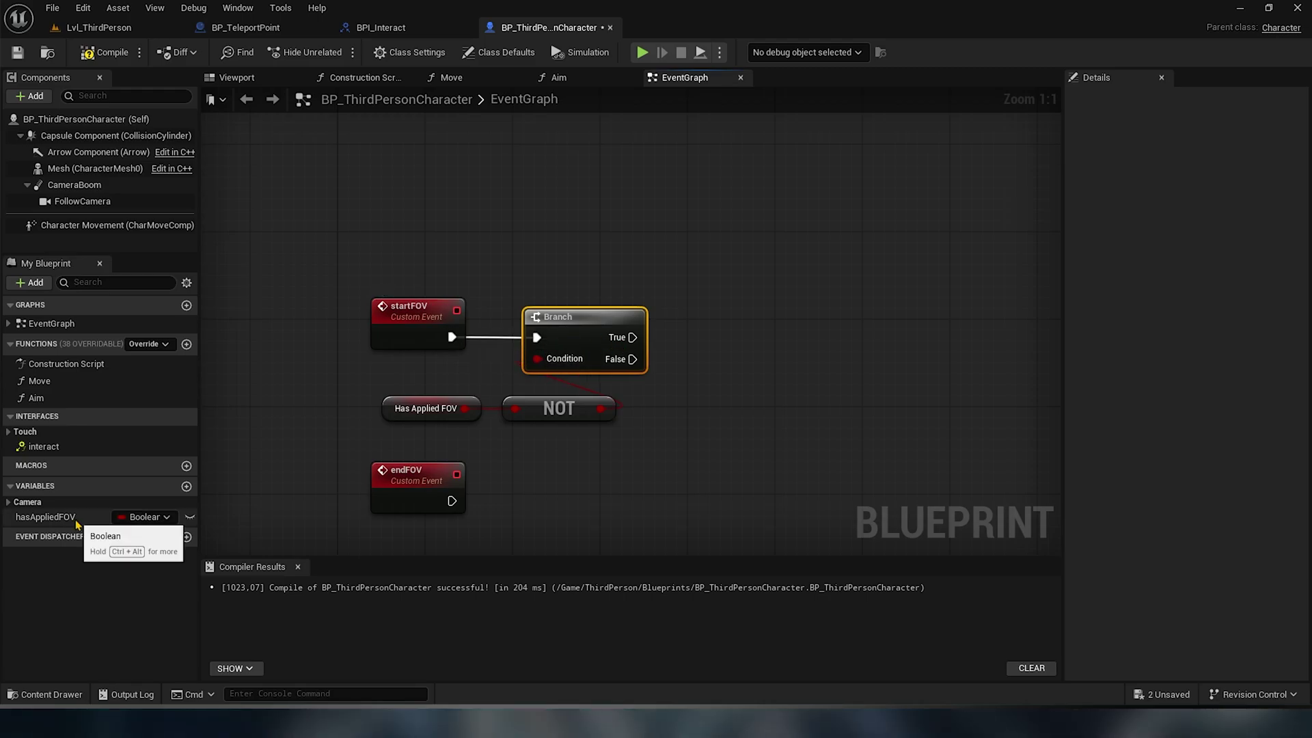
pyautogui.moveTo(76, 523); pyautogui.dragTo(620, 454)
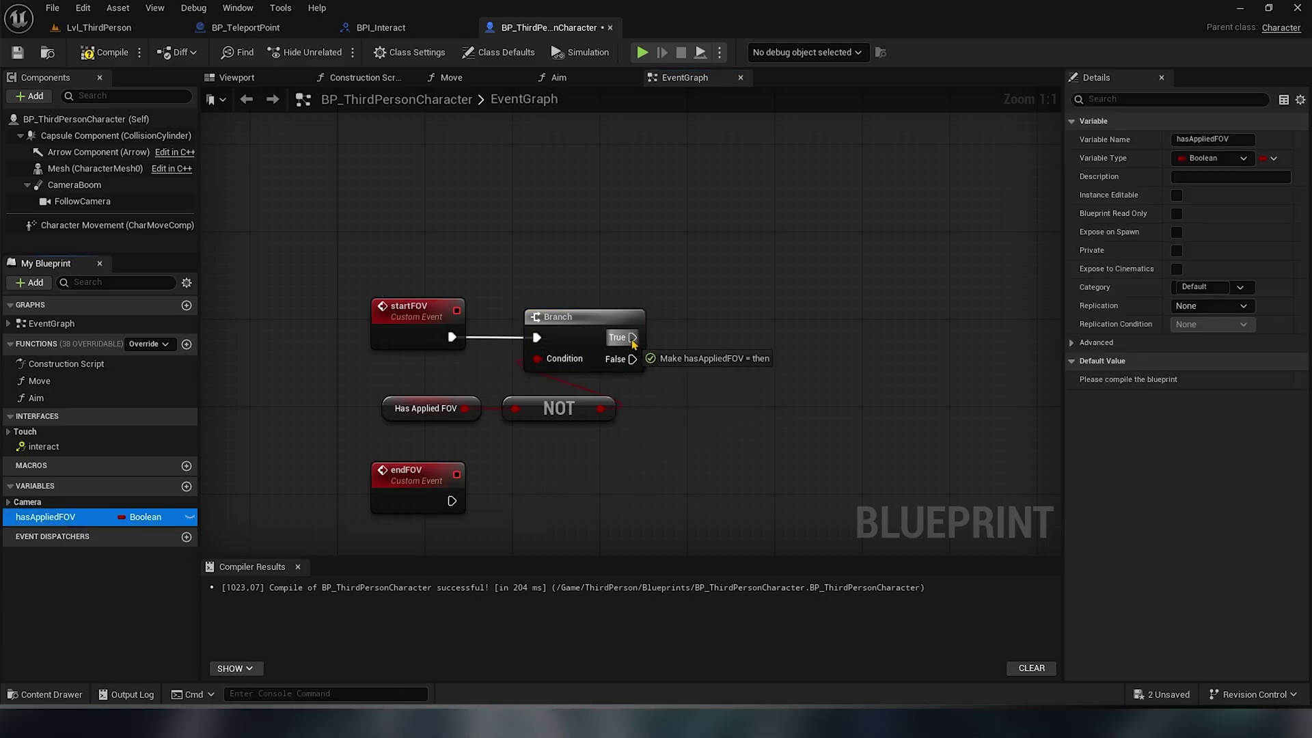
pyautogui.moveTo(633, 350); pyautogui.dragTo(632, 344)
pyautogui.click(794, 361)
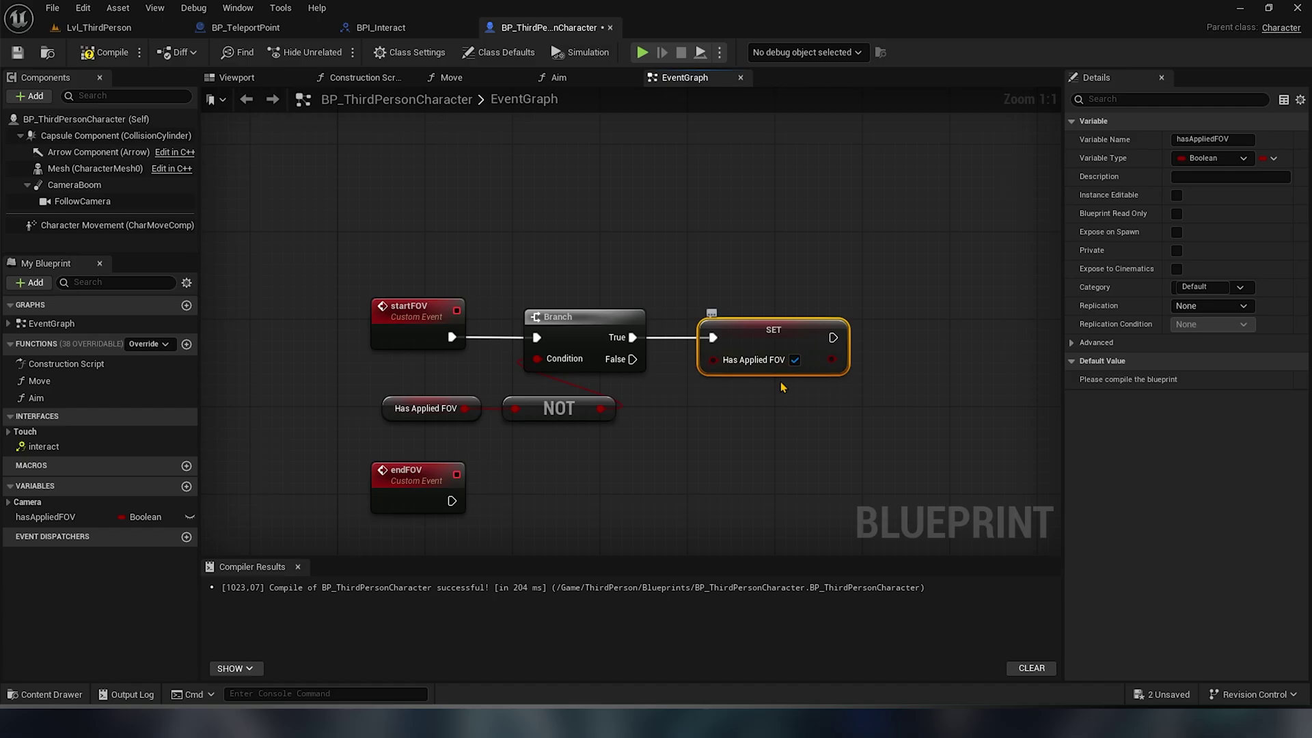
# - Create Float oldFOV and store Follow Camera's Field Of View in it after setting hasAppliedFOV
pyautogui.click(185, 485)
pyautogui.write('oldFOV')
pyautogui.press('Return')
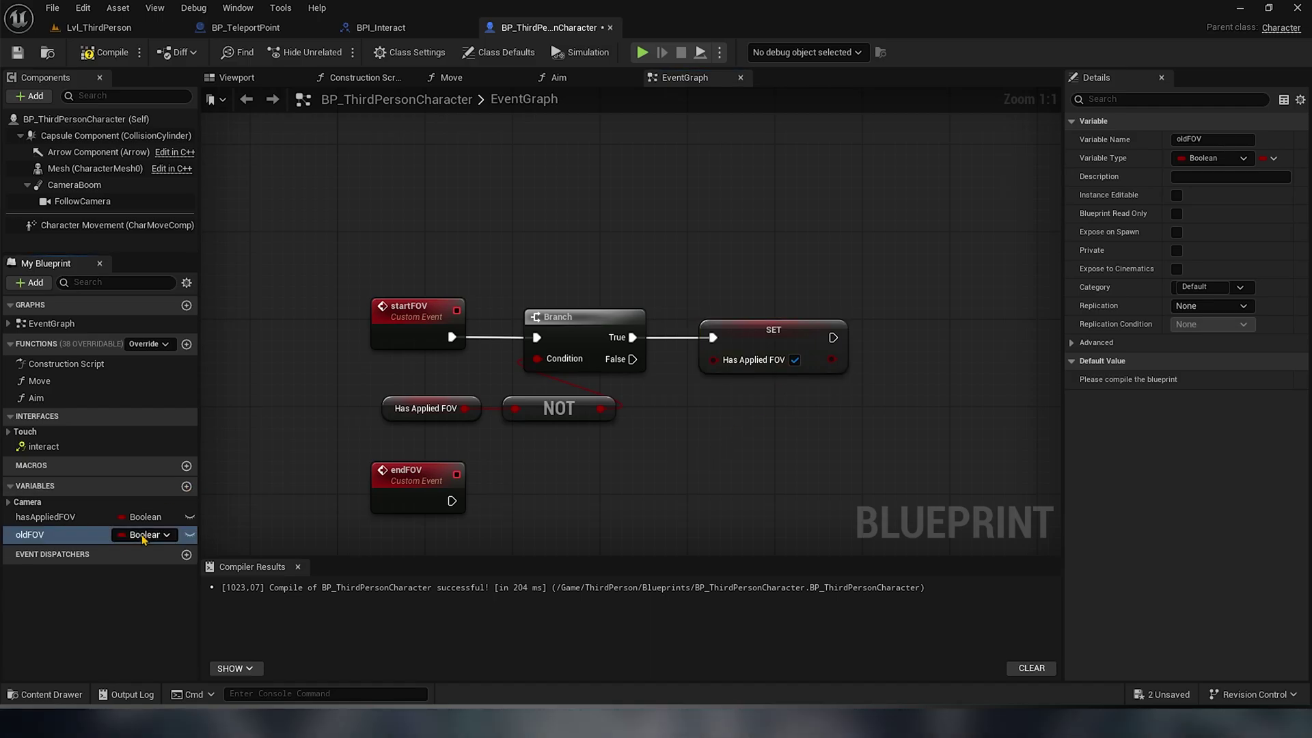
pyautogui.click(145, 534)
pyautogui.click(150, 335)
pyautogui.moveTo(83, 201)
pyautogui.mouseDown()
pyautogui.moveTo(686, 444)
pyautogui.moveTo(746, 432)
pyautogui.mouseUp()
pyautogui.write('get')
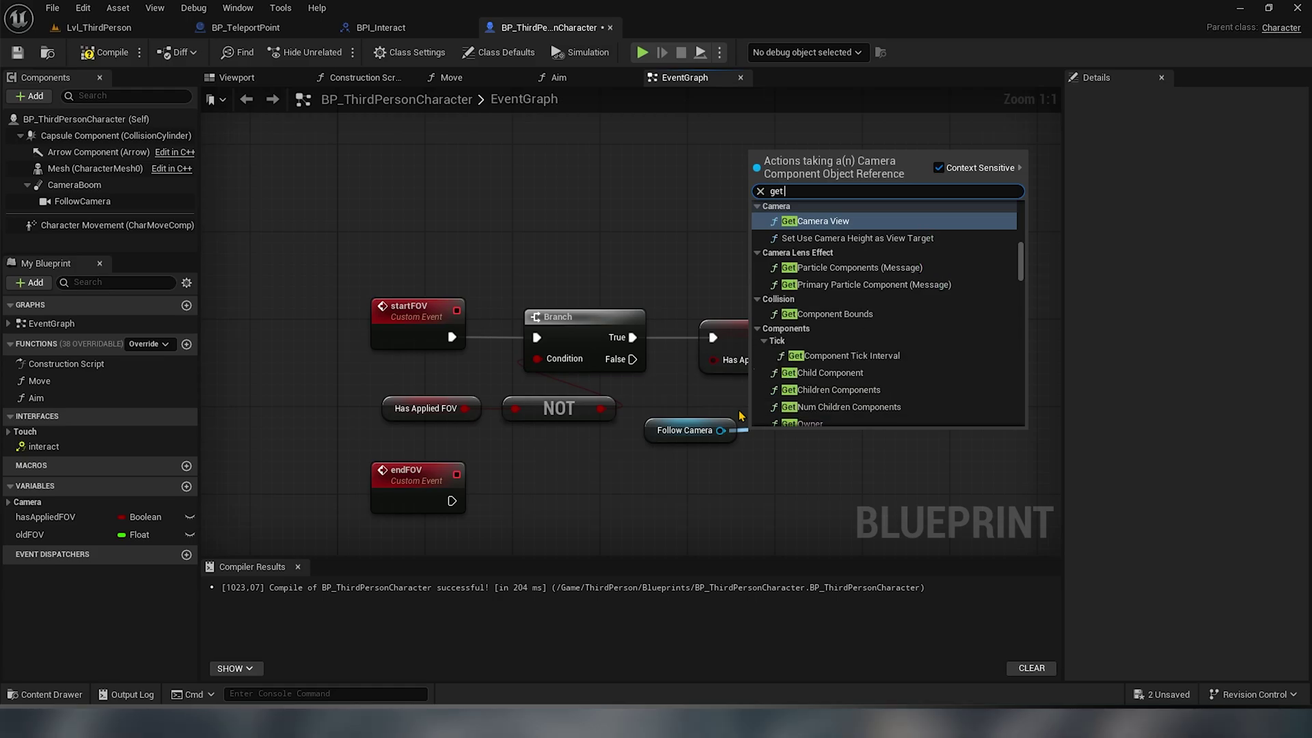
pyautogui.press('Return')
pyautogui.moveTo(88, 535); pyautogui.dragTo(732, 538)
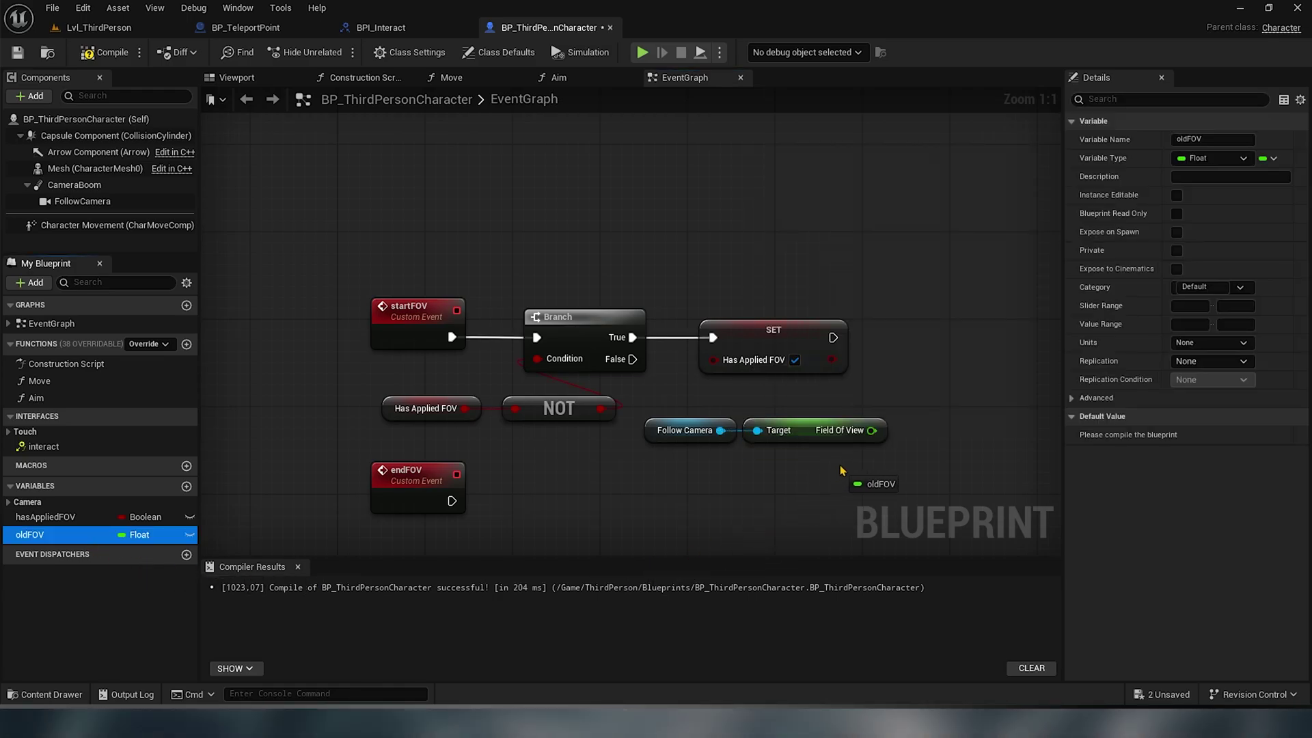
pyautogui.moveTo(841, 471); pyautogui.dragTo(872, 436)
pyautogui.moveTo(1012, 439); pyautogui.dragTo(944, 335)
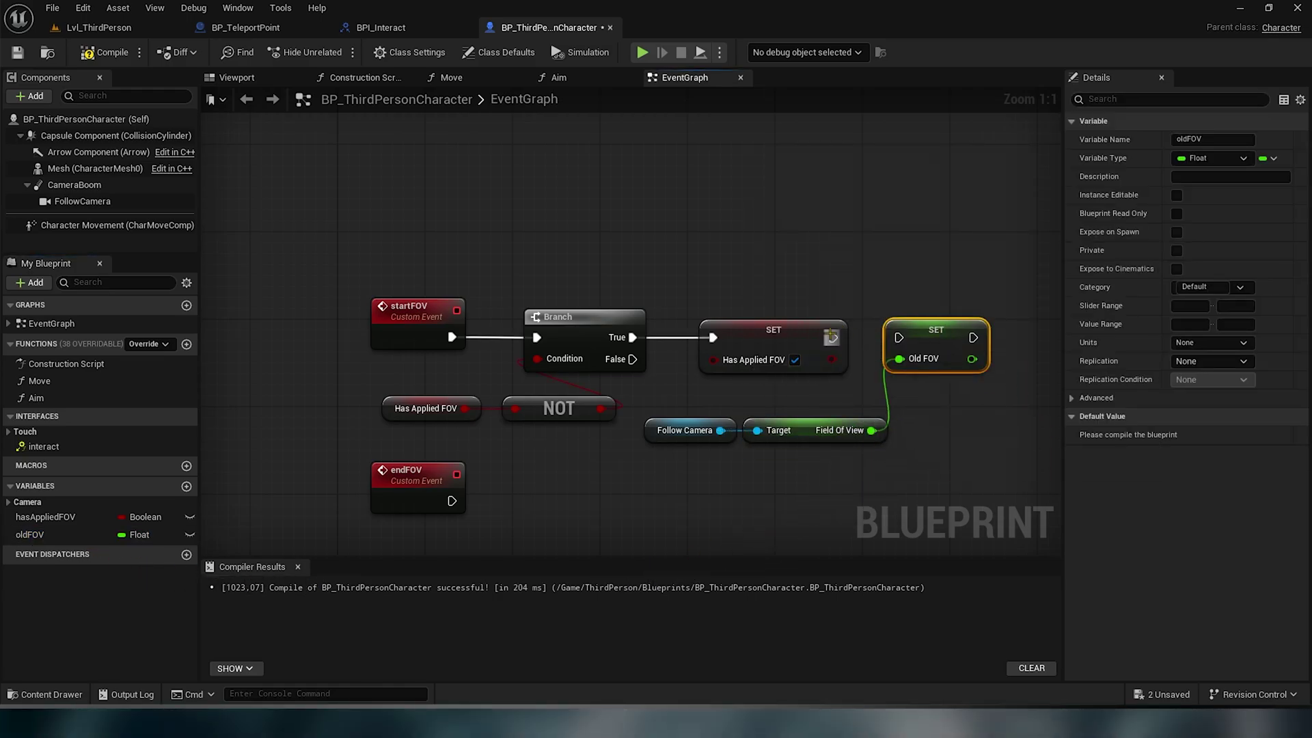
pyautogui.moveTo(832, 337); pyautogui.dragTo(899, 340)
# - Copy the Has Applied FOV getter and place a new Branch beside endFOV
pyautogui.click(422, 409)
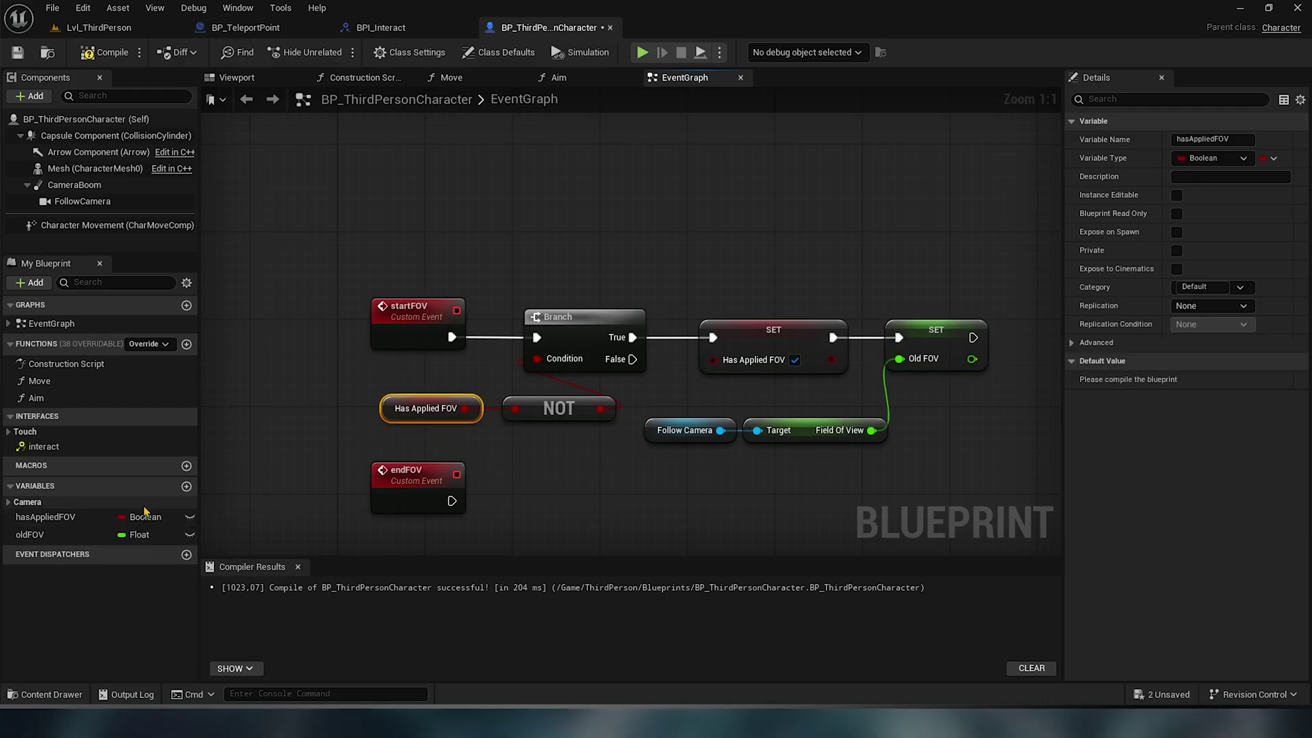
pyautogui.hotkey('ctrl', 'c')
pyautogui.hotkey('ctrl', 'v')
pyautogui.moveTo(462, 482)
pyautogui.mouseDown()
pyautogui.moveTo(513, 524)
pyautogui.moveTo(471, 548)
pyautogui.mouseUp()
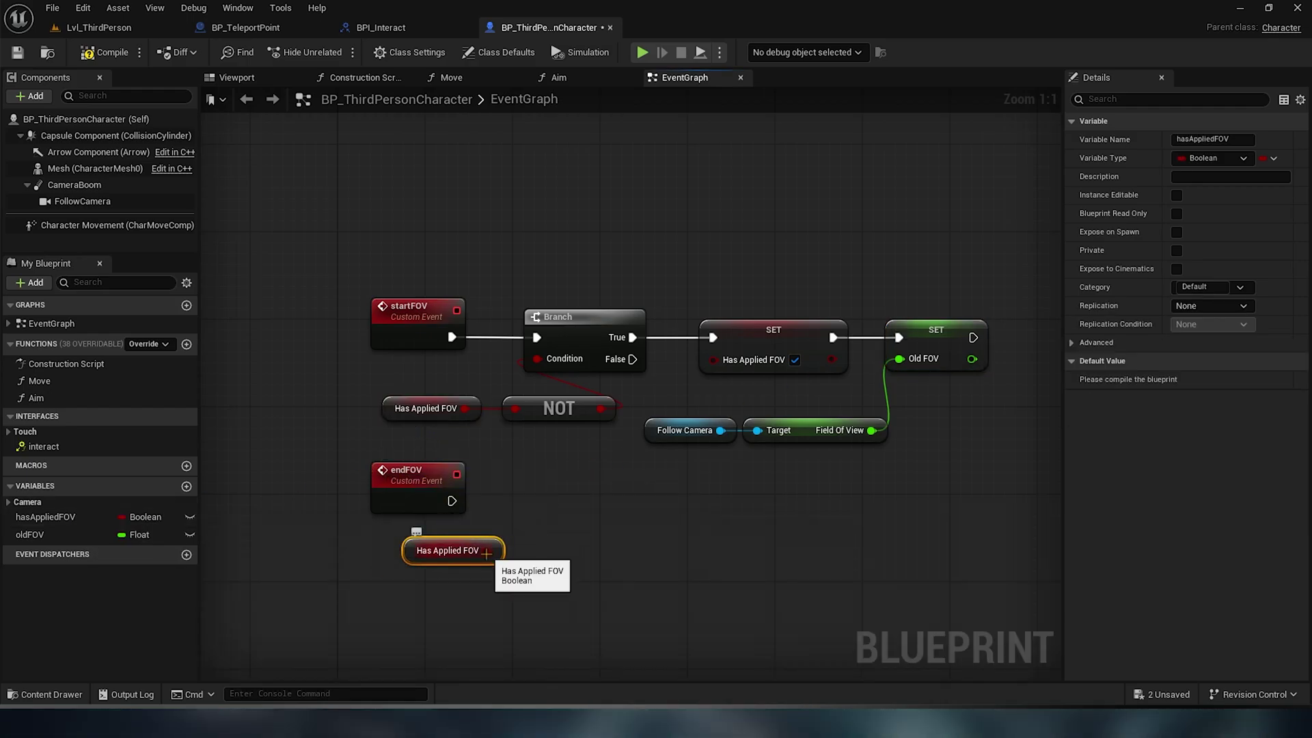
pyautogui.press('b')
pyautogui.click(507, 461)
pyautogui.moveTo(525, 471); pyautogui.dragTo(515, 504)
# - Add a timeline named FOV with a float track called Alpha
pyautogui.rightClick(674, 499)
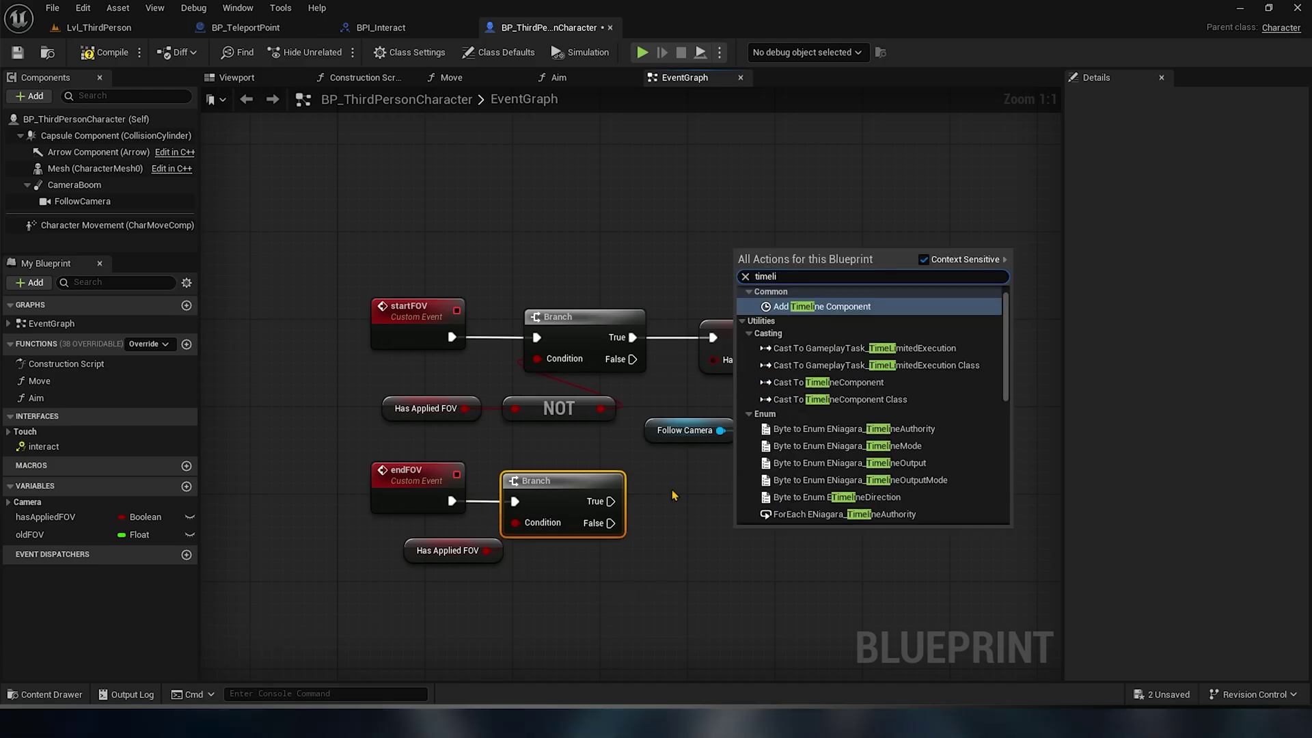
pyautogui.write('timeline')
pyautogui.press('Return')
pyautogui.write('FOV')
pyautogui.press('Return')
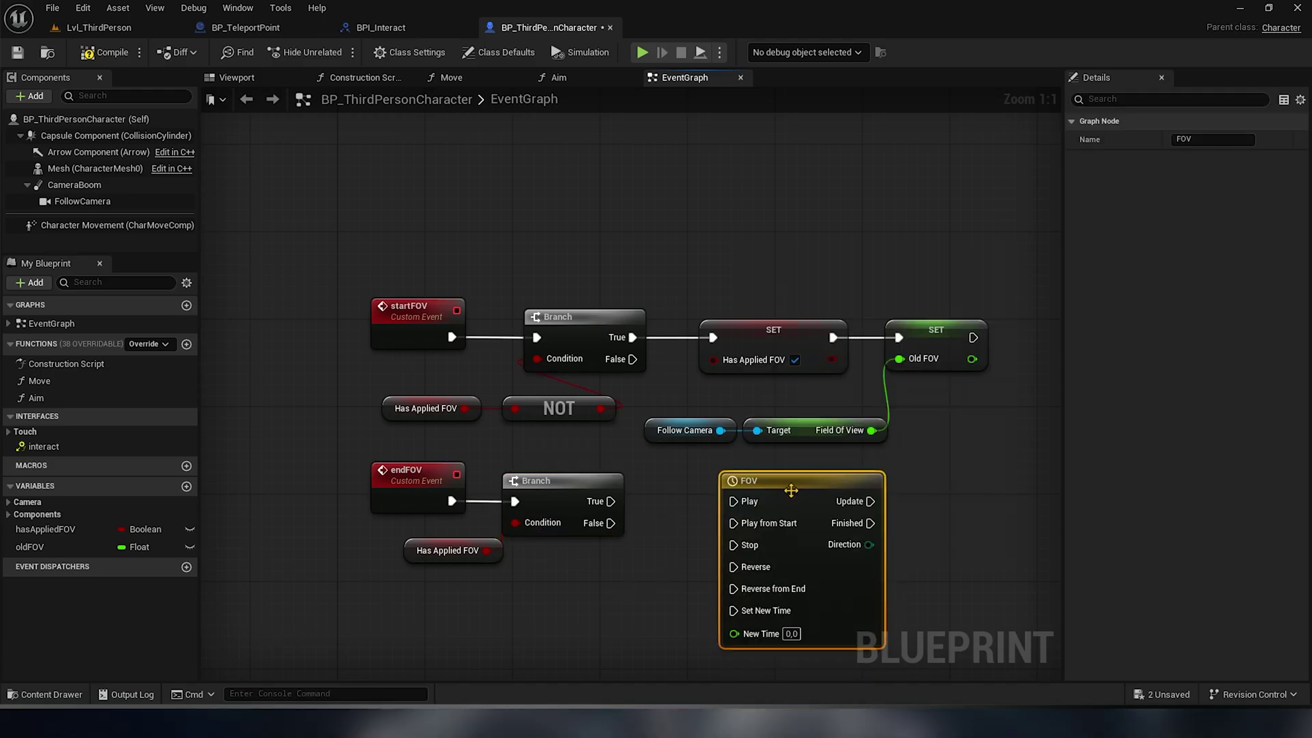
pyautogui.doubleClick(760, 489)
pyautogui.click(233, 117)
pyautogui.click(256, 138)
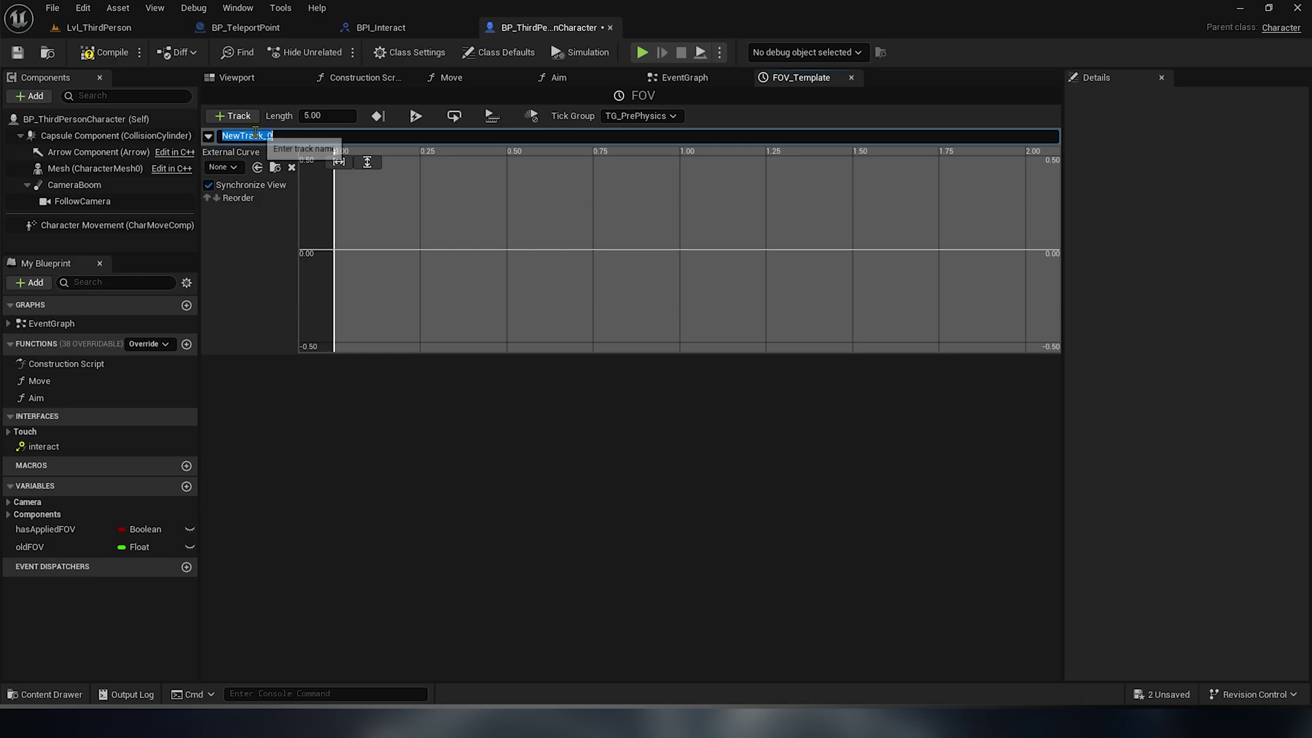
pyautogui.write('Alpha')
pyautogui.press('Return')
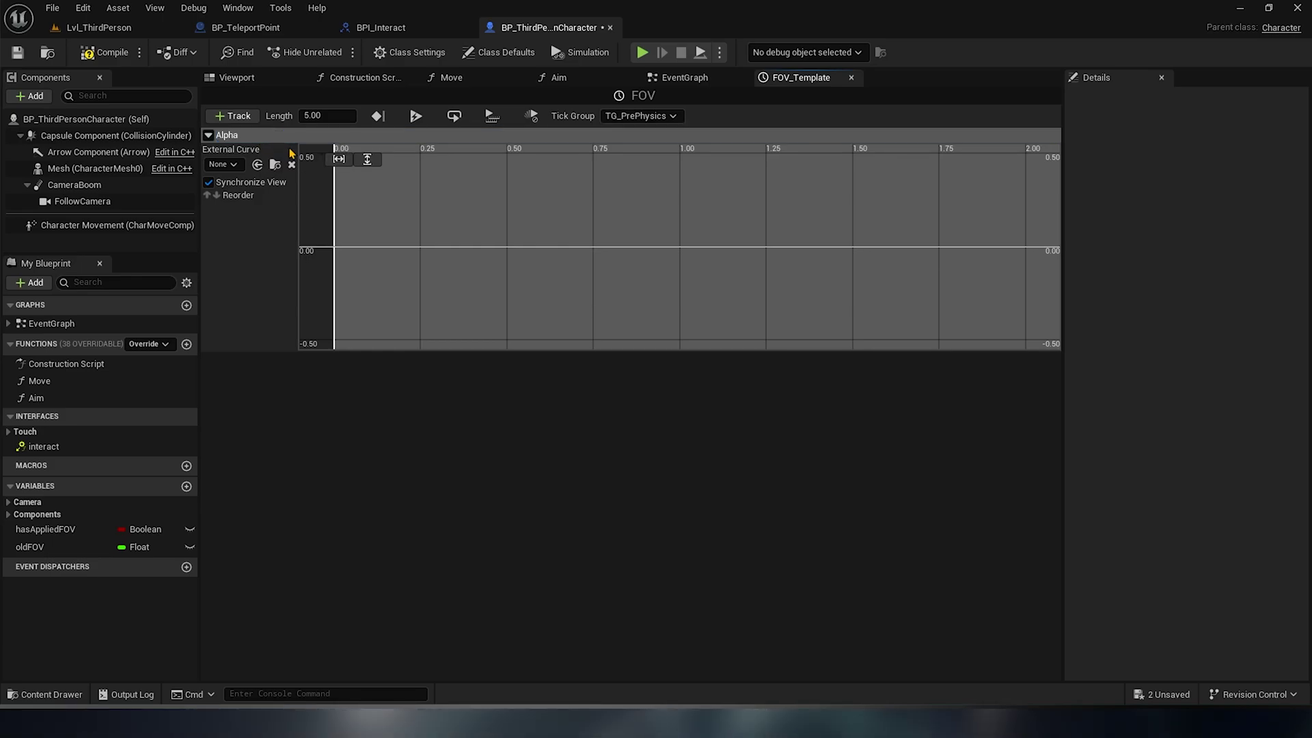
# - Key Alpha at (0,0) and (0.1,0.1), set length 0.10, and make the keys Auto
pyautogui.keyDown('shift'); pyautogui.click(339, 237); pyautogui.keyUp('shift')
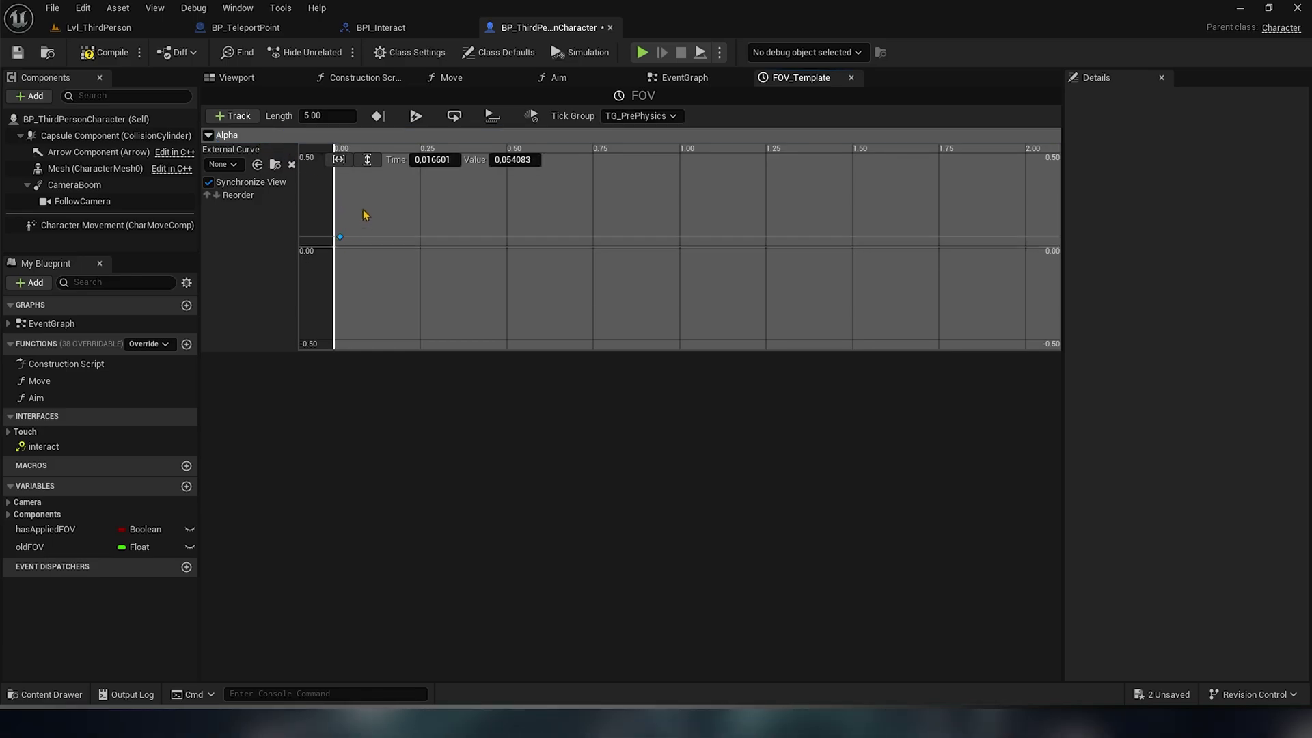
pyautogui.keyDown('shift'); pyautogui.click(362, 209); pyautogui.keyUp('shift')
pyautogui.write('0')
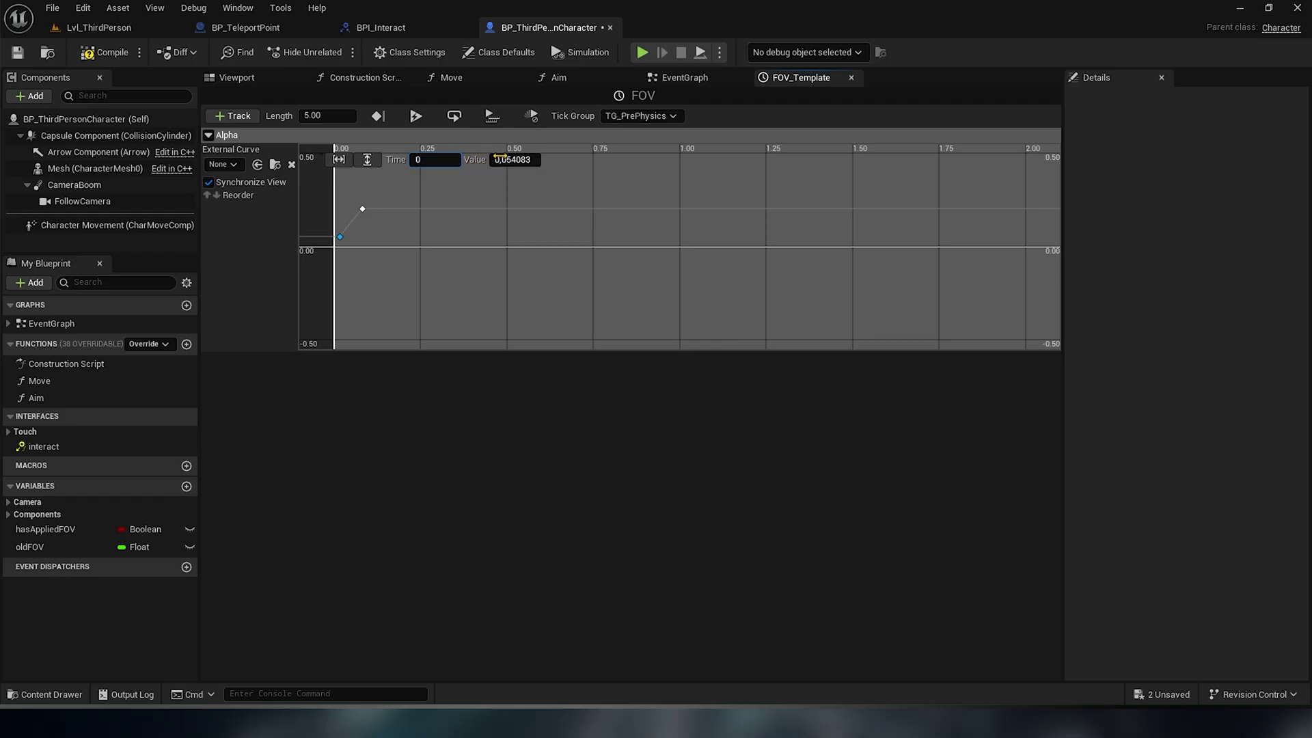
pyautogui.click(499, 159)
pyautogui.write('0')
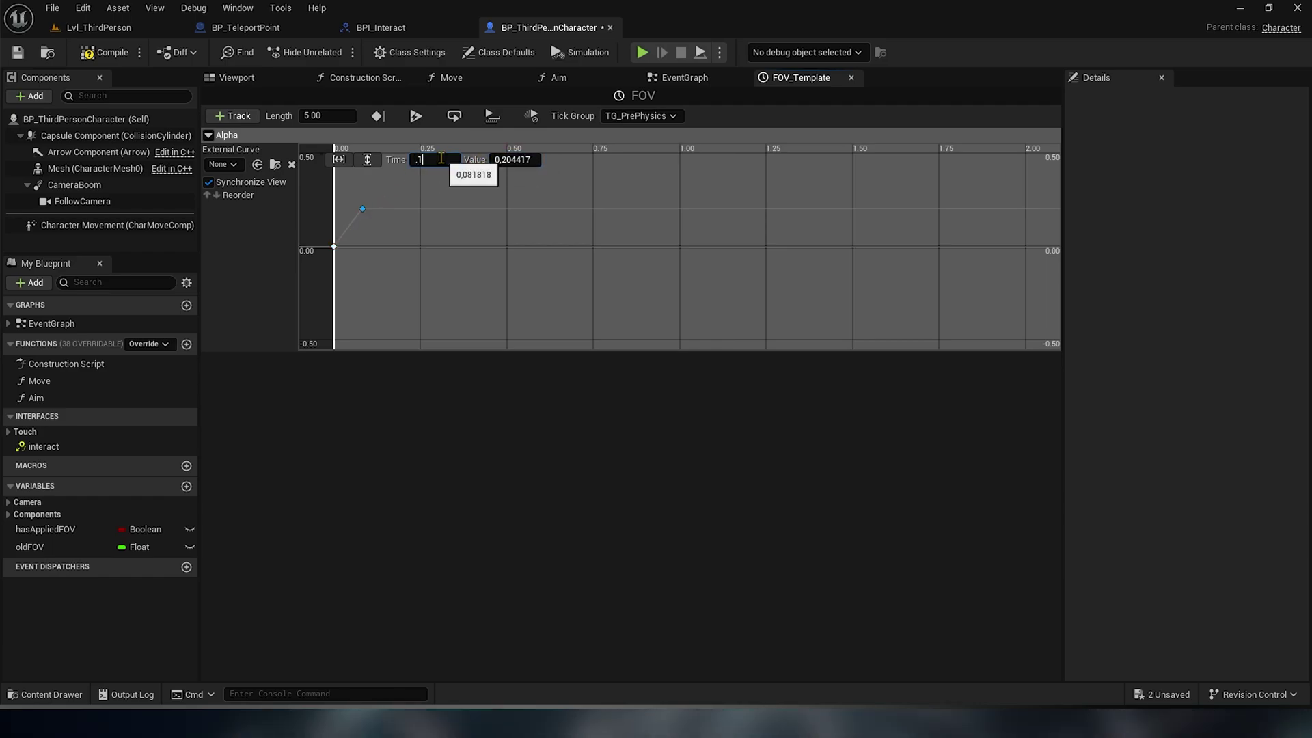
pyautogui.press('Tab')
pyautogui.write('.1')
pyautogui.press('Return')
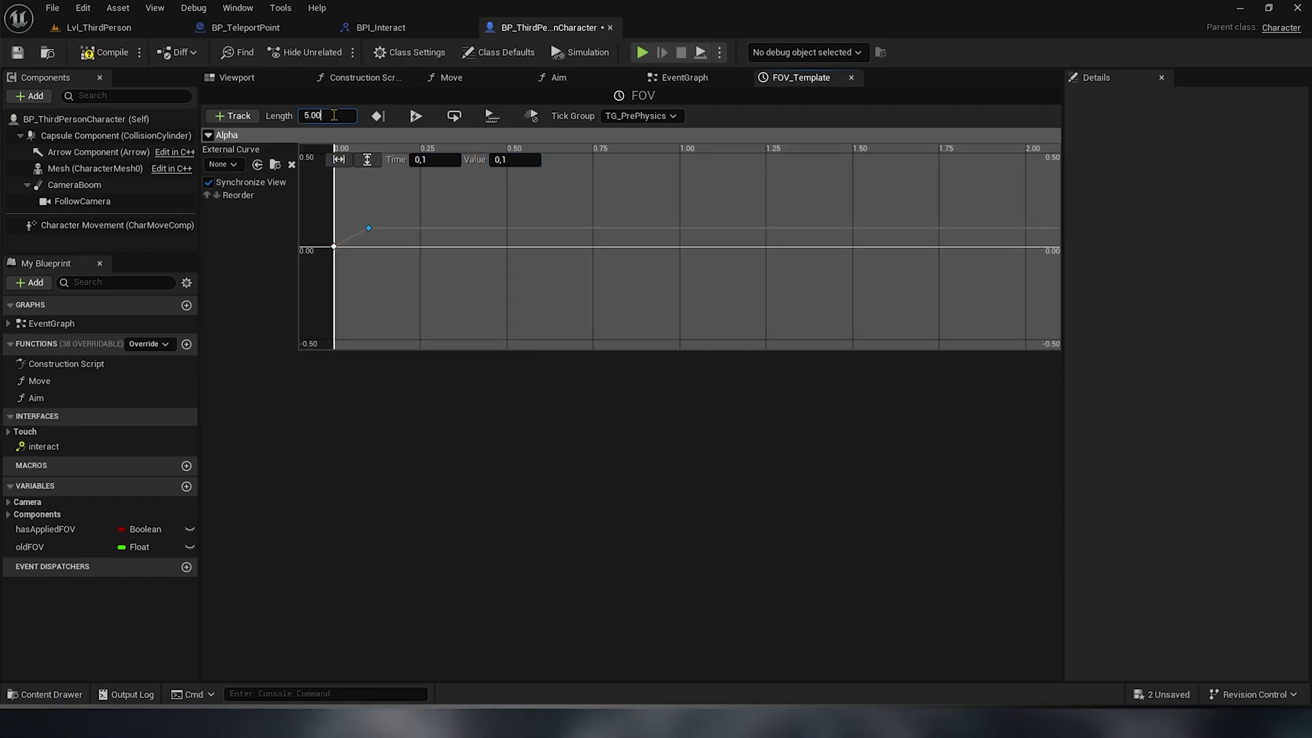
pyautogui.write('0.1')
pyautogui.press('Return')
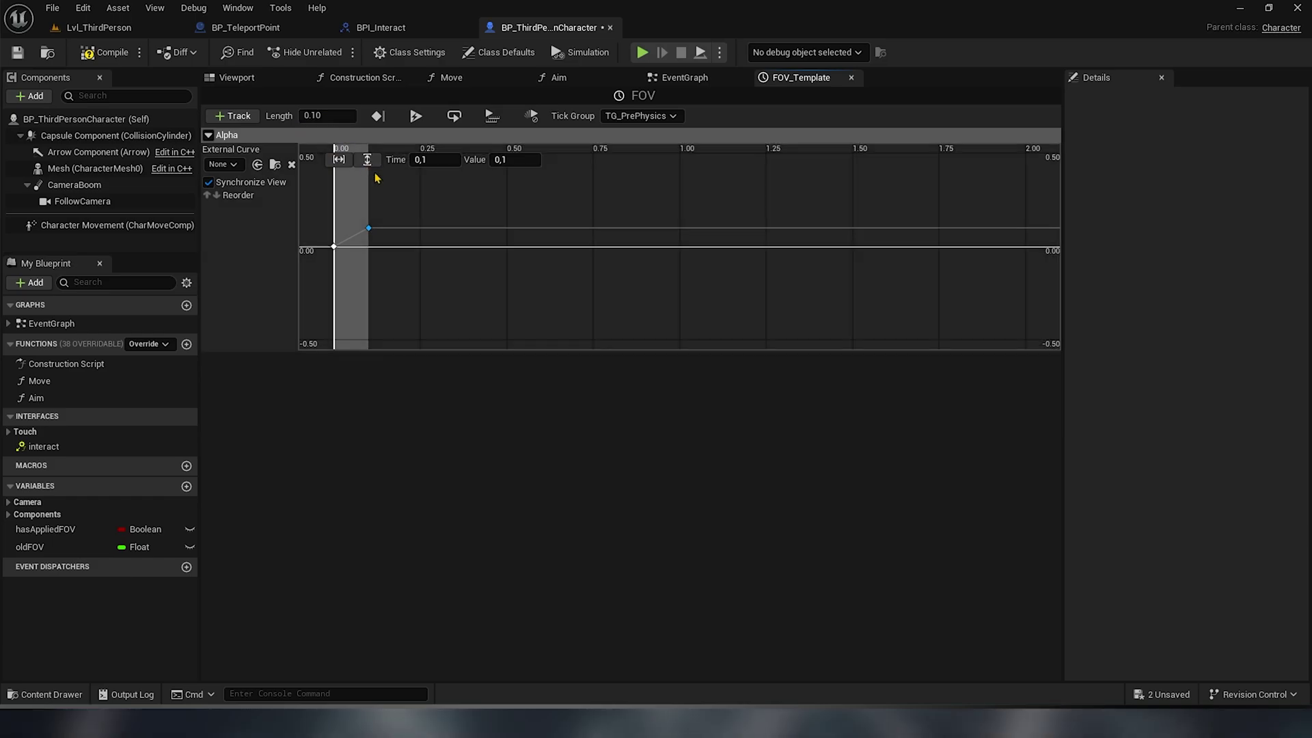
pyautogui.rightClick(368, 228)
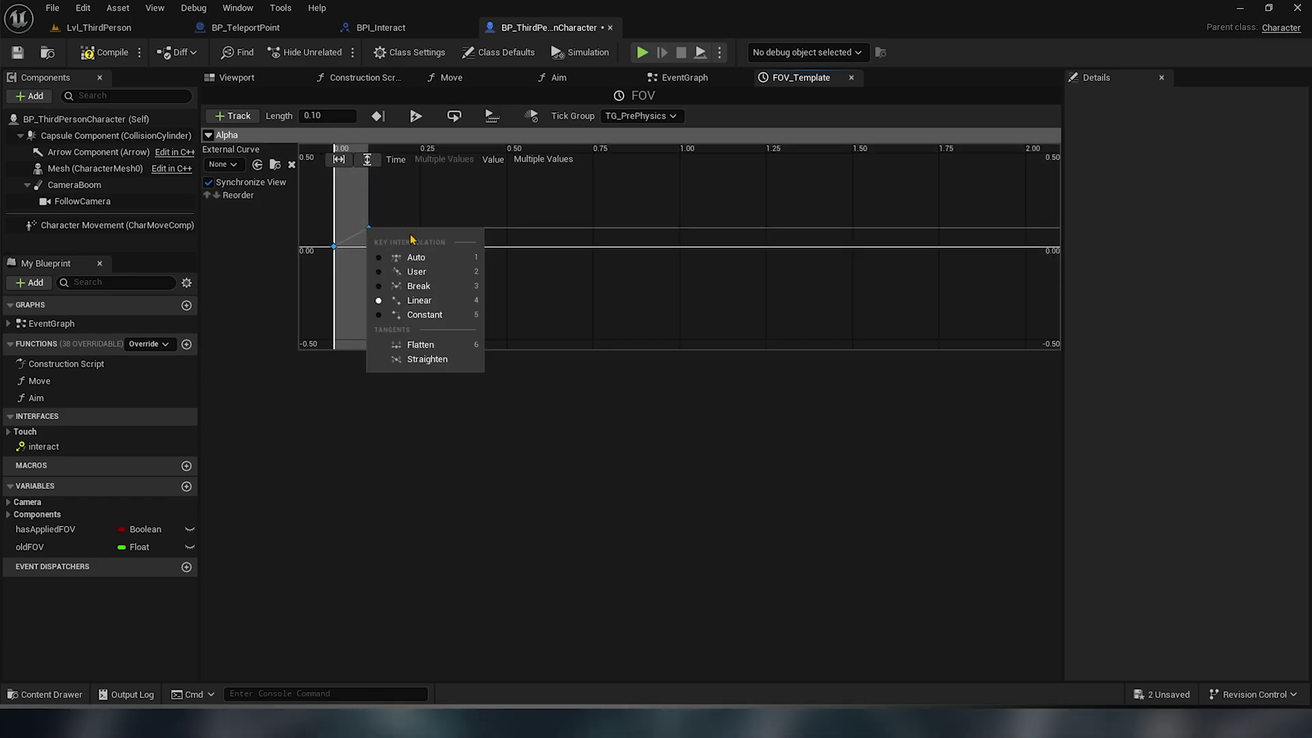
pyautogui.click(403, 261)
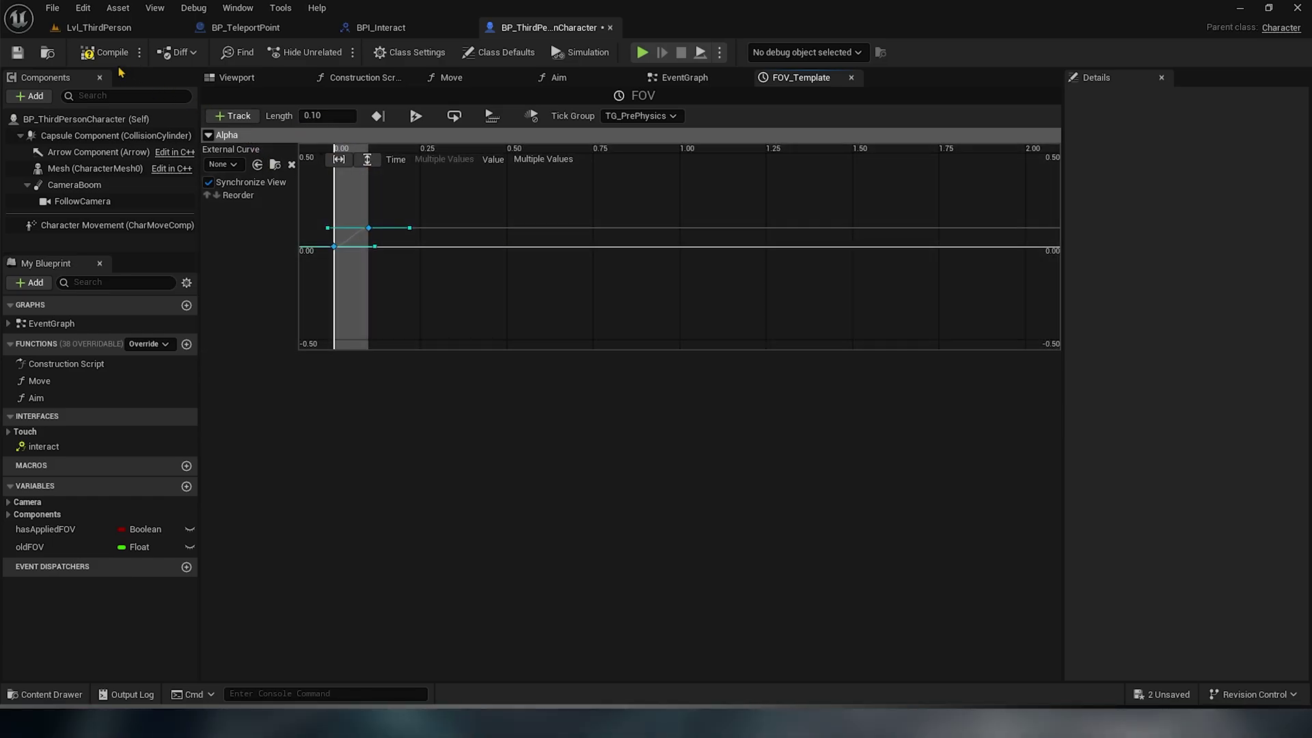
# - Move the FOV timeline beside SET Old FOV and have endFOV's Branch reverse it
pyautogui.click(687, 79)
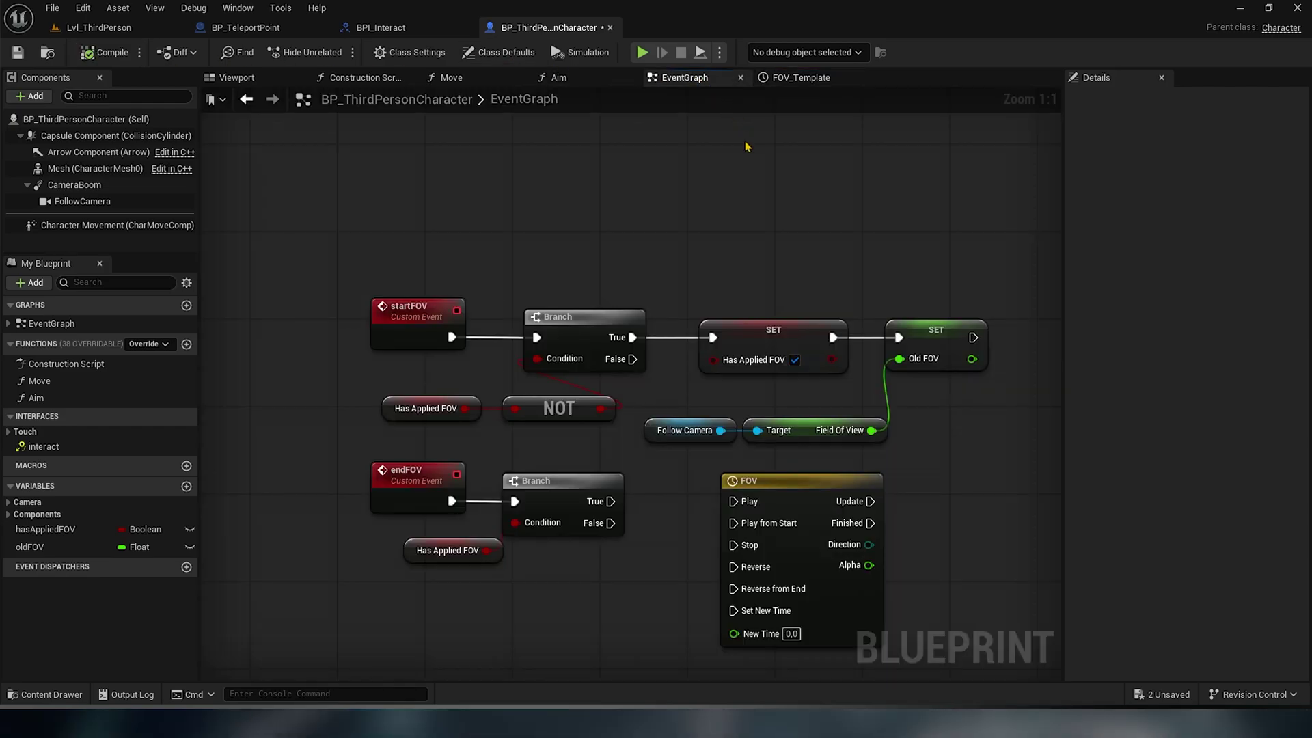
pyautogui.moveTo(933, 535); pyautogui.dragTo(844, 463, button='right')
pyautogui.moveTo(698, 410); pyautogui.dragTo(981, 247)
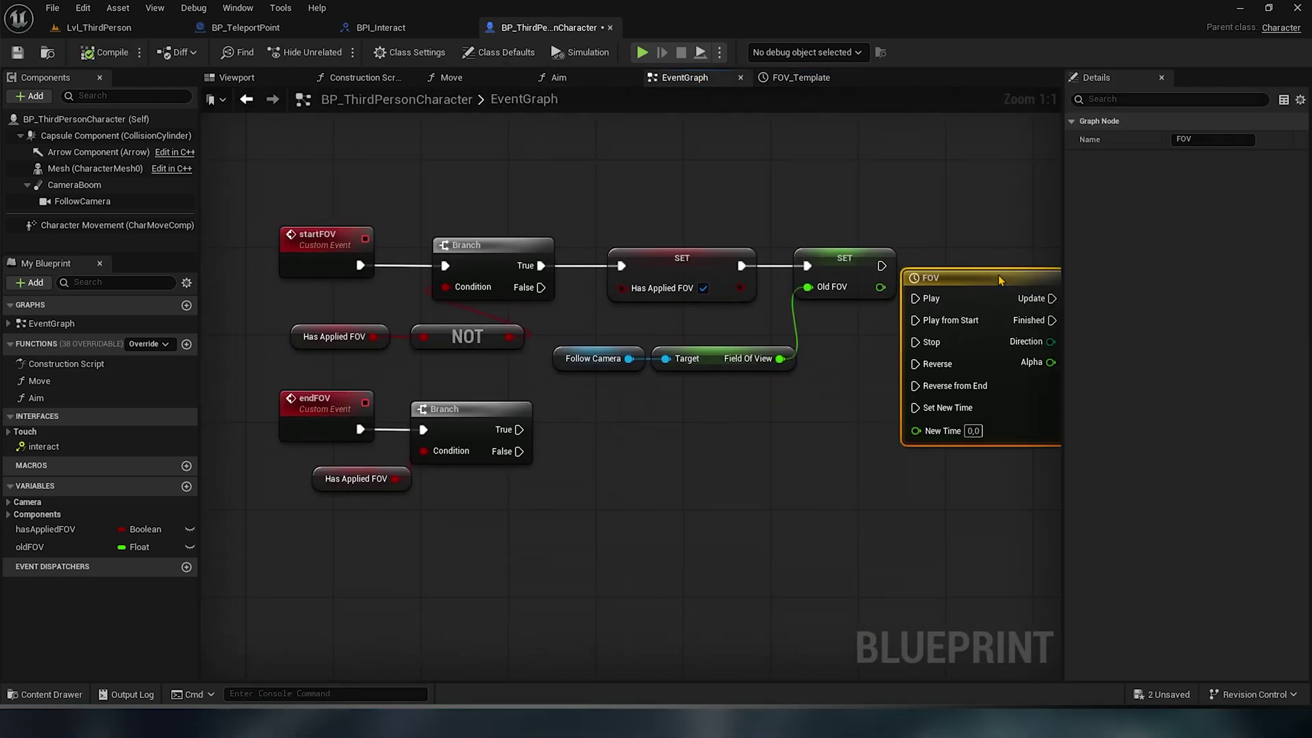
pyautogui.moveTo(668, 555)
pyautogui.mouseDown()
pyautogui.moveTo(272, 385)
pyautogui.moveTo(644, 400)
pyautogui.mouseUp()
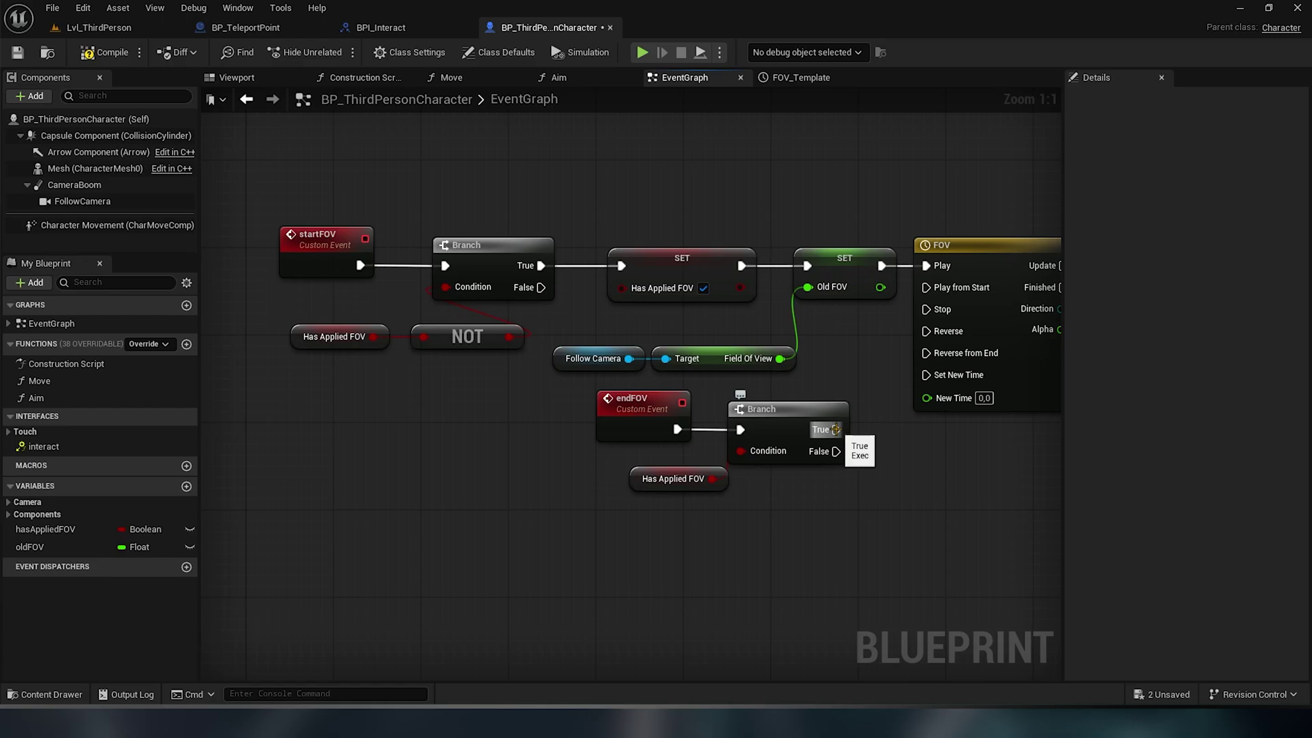
pyautogui.moveTo(836, 429); pyautogui.dragTo(925, 330)
pyautogui.scroll(-1, 926, 330)
pyautogui.press('f')
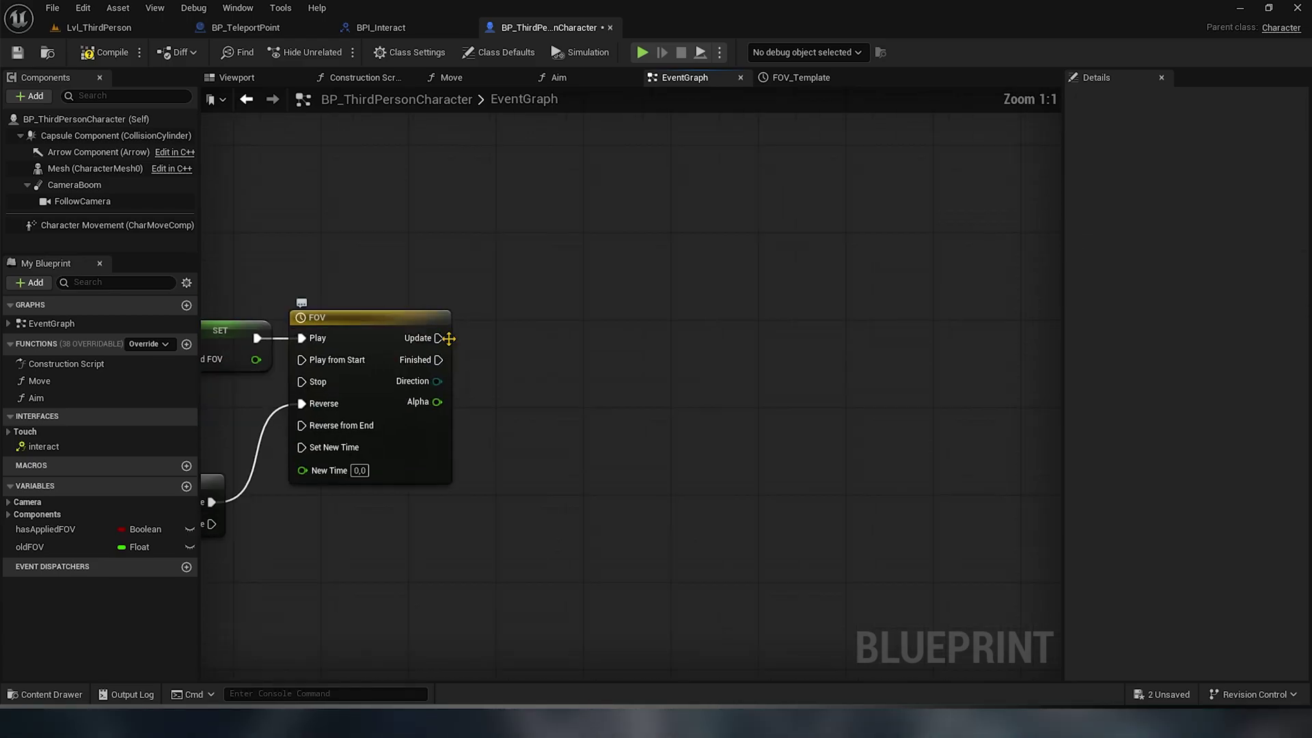
# - On Update, set Follow Camera field of view to Lerp(oldFOV, oldFOV+1000, Alpha)
pyautogui.moveTo(621, 338); pyautogui.dragTo(687, 311)
pyautogui.write('set field of view')
pyautogui.press('Return')
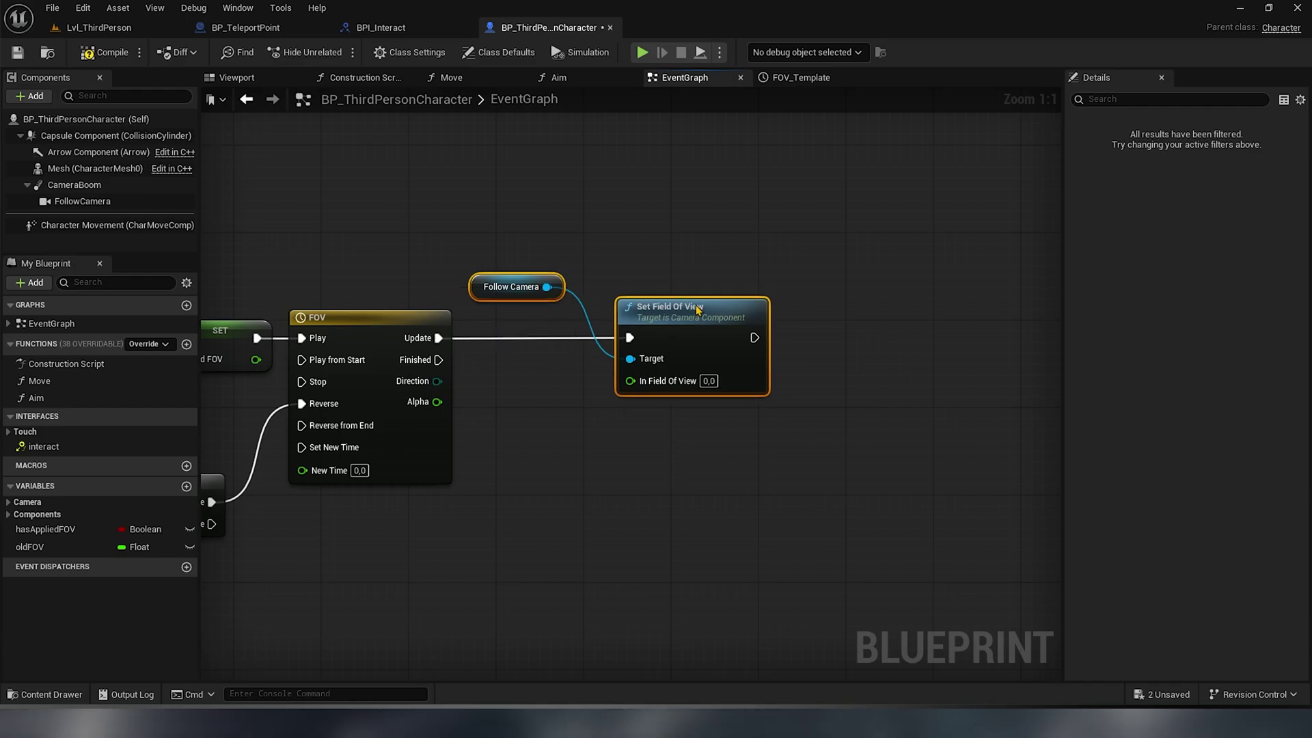
pyautogui.moveTo(630, 381)
pyautogui.mouseDown()
pyautogui.moveTo(605, 469)
pyautogui.moveTo(560, 448)
pyautogui.mouseUp()
pyautogui.write('lerp')
pyautogui.press('Return')
pyautogui.moveTo(438, 402); pyautogui.dragTo(515, 518)
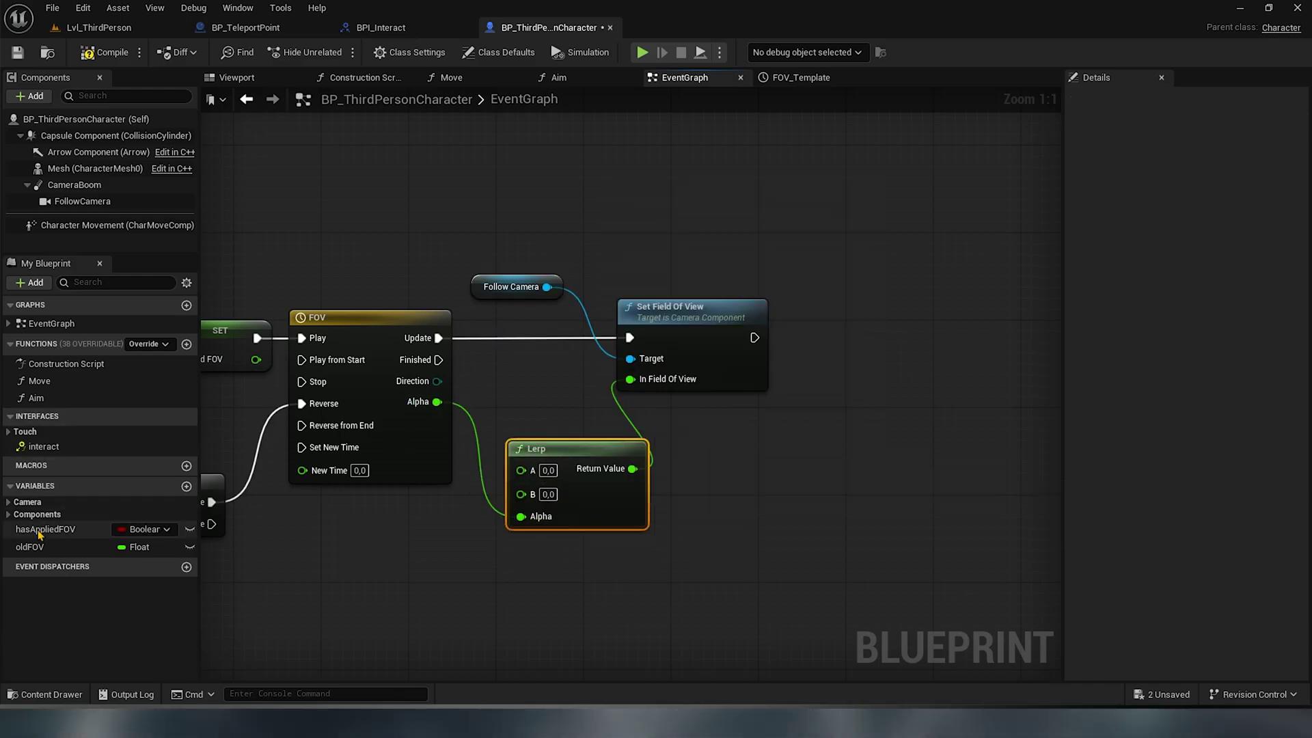
pyautogui.moveTo(29, 547)
pyautogui.keyDown('ctrl'); pyautogui.mouseDown()
pyautogui.moveTo(353, 521)
pyautogui.moveTo(521, 470)
pyautogui.moveTo(625, 463)
pyautogui.mouseUp(); pyautogui.keyUp('ctrl')
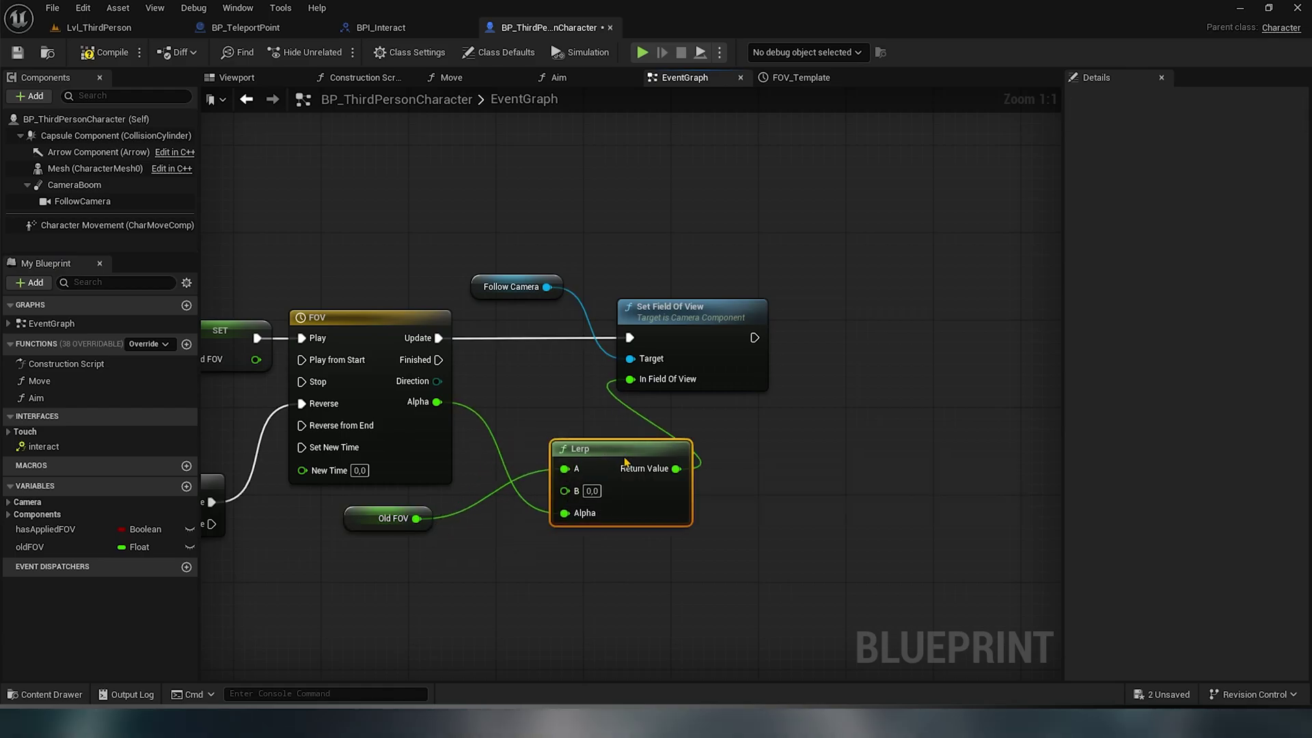
pyautogui.moveTo(416, 518); pyautogui.dragTo(447, 548)
pyautogui.write('add')
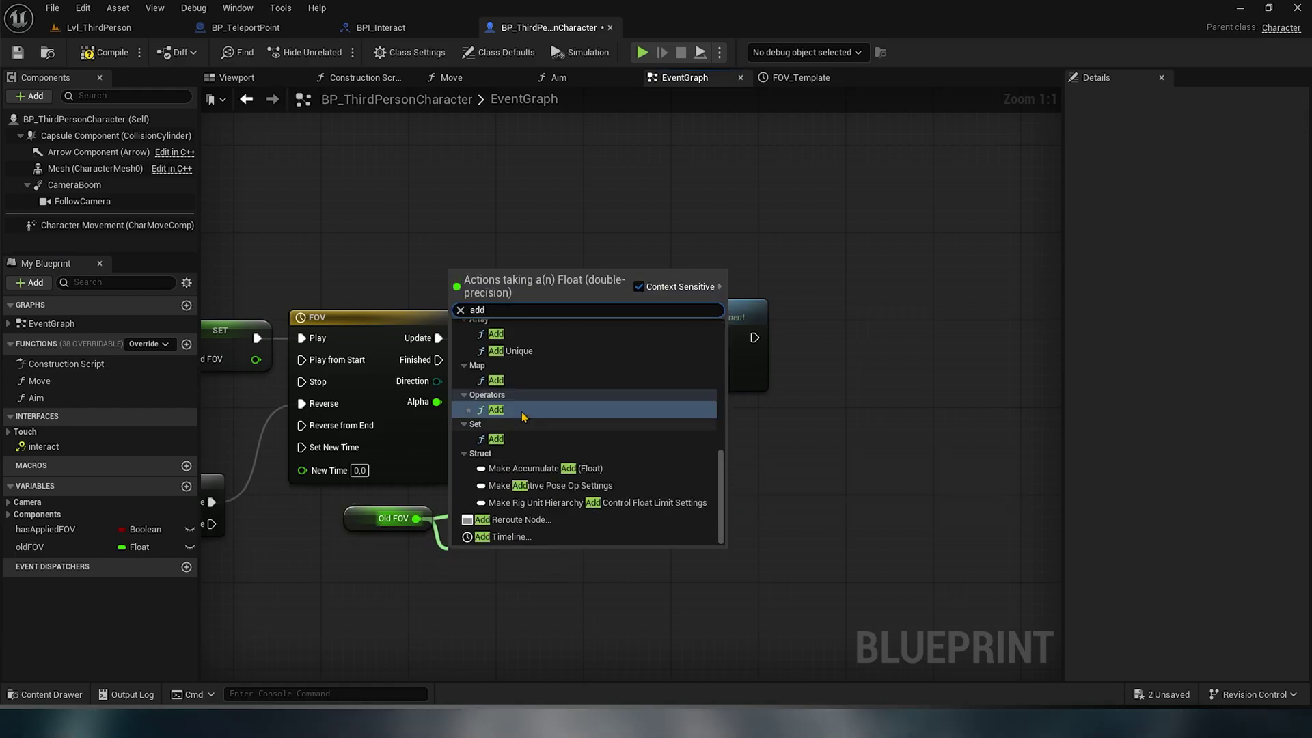
pyautogui.click(521, 410)
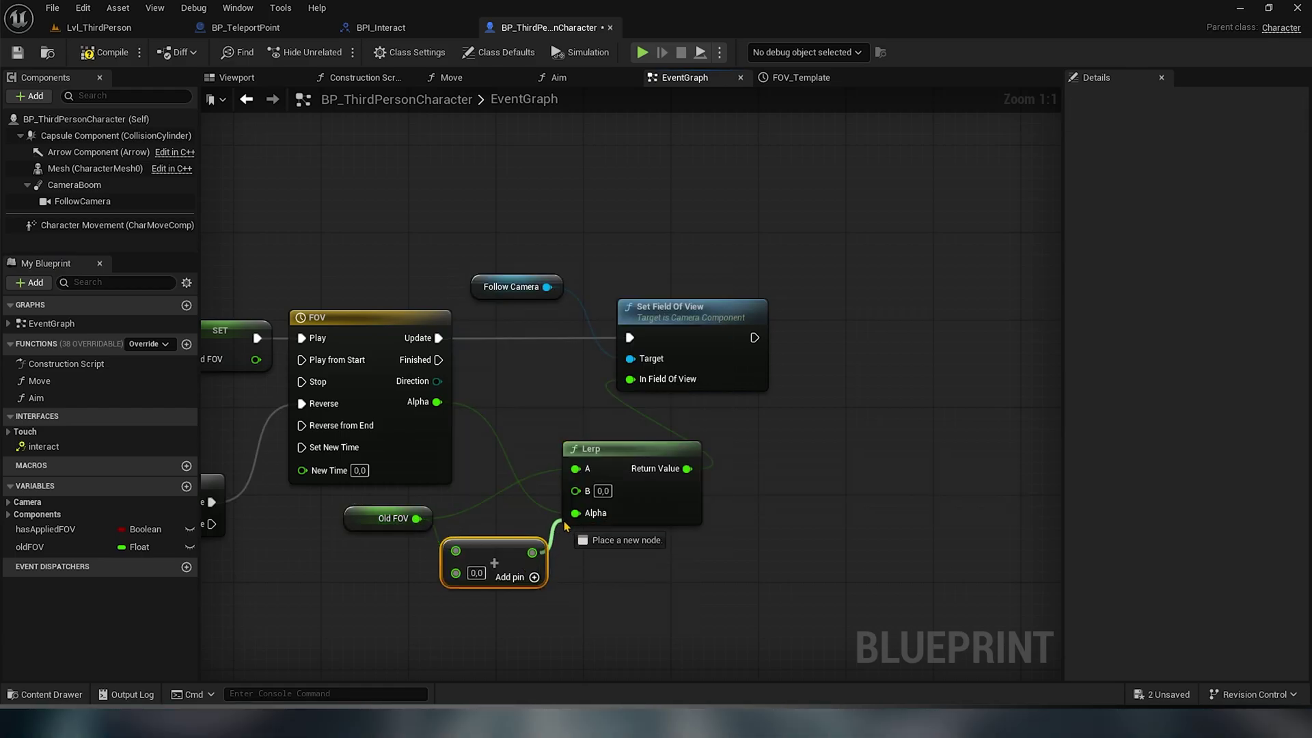
pyautogui.moveTo(565, 526); pyautogui.dragTo(575, 490)
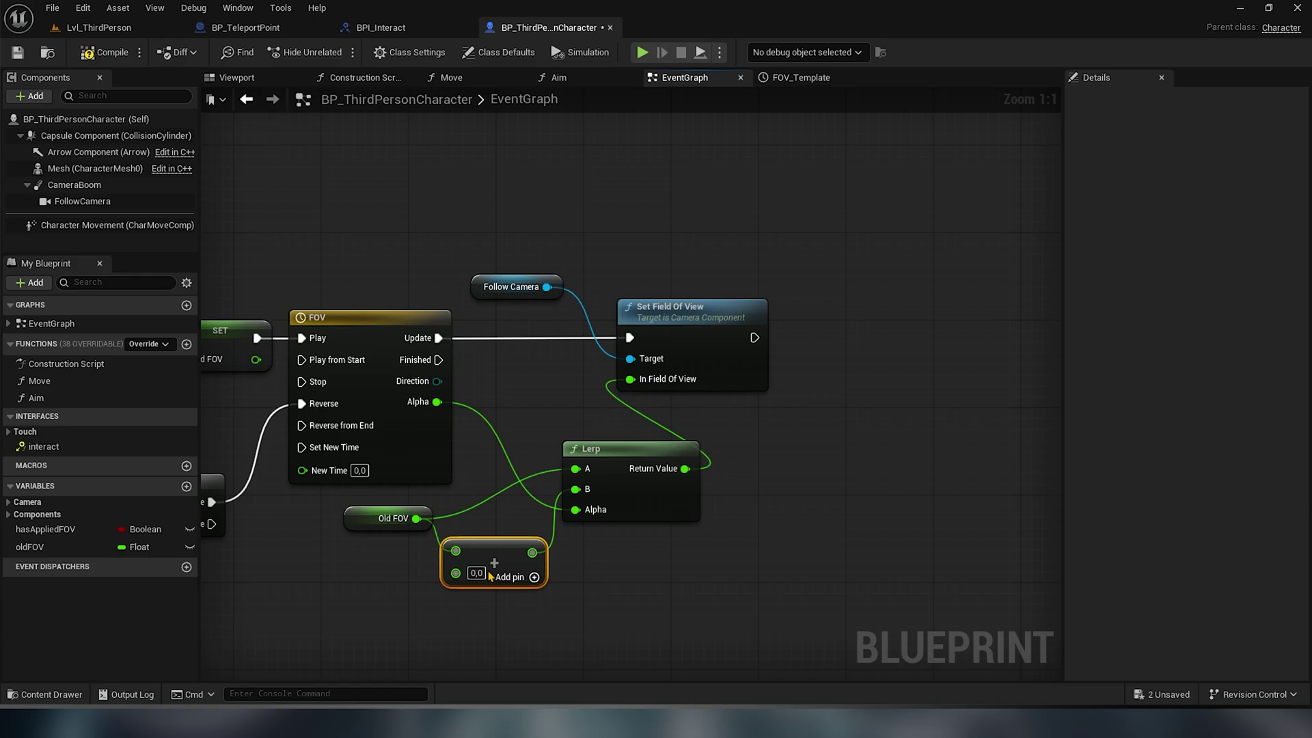
pyautogui.click(707, 592)
# - Add an Equal check comparing the timeline Direction against Backward
pyautogui.moveTo(436, 381); pyautogui.dragTo(563, 217)
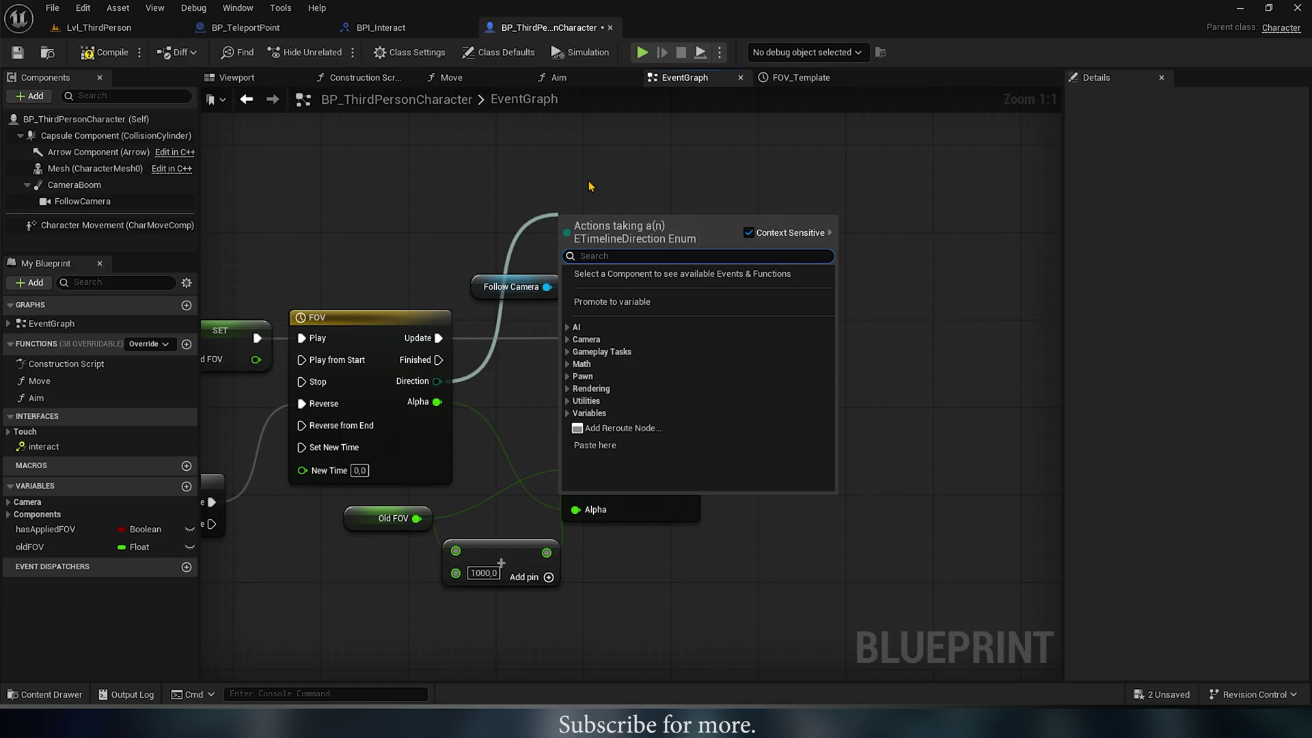
pyautogui.write('equ')
pyautogui.press('Return')
pyautogui.click(641, 246)
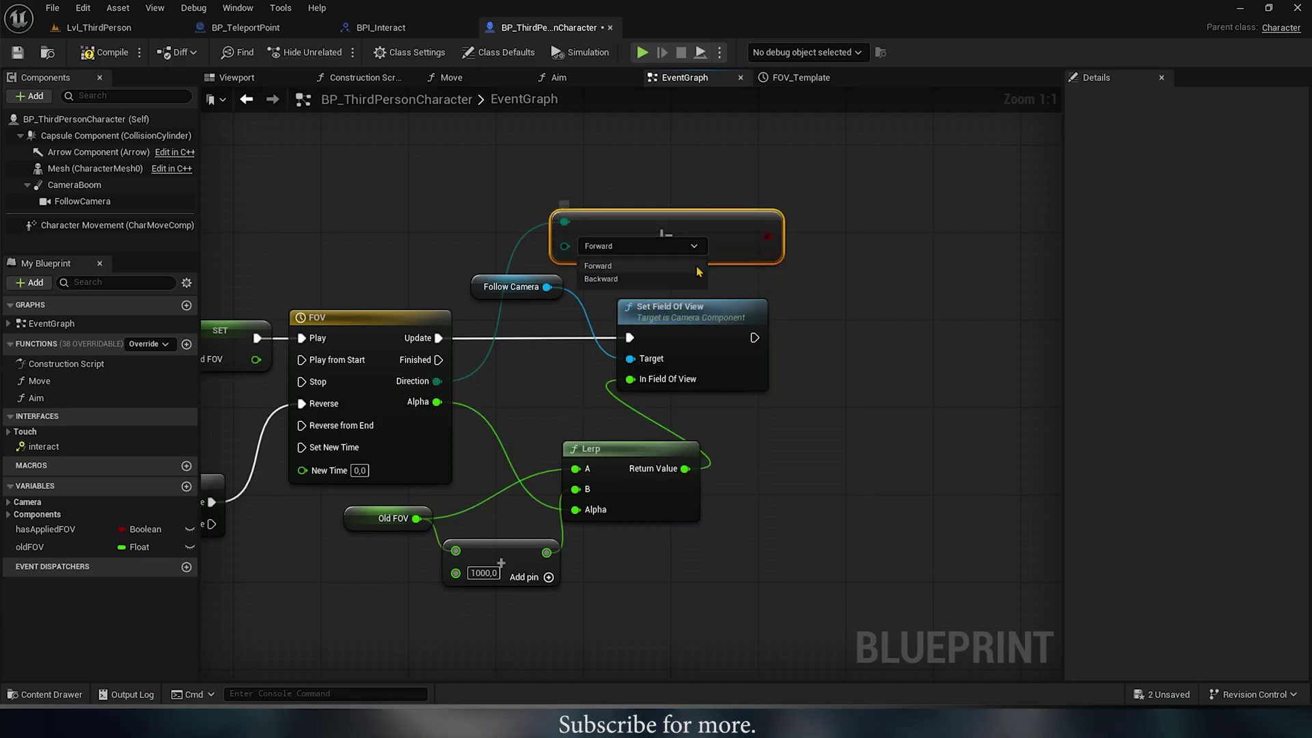
pyautogui.click(626, 277)
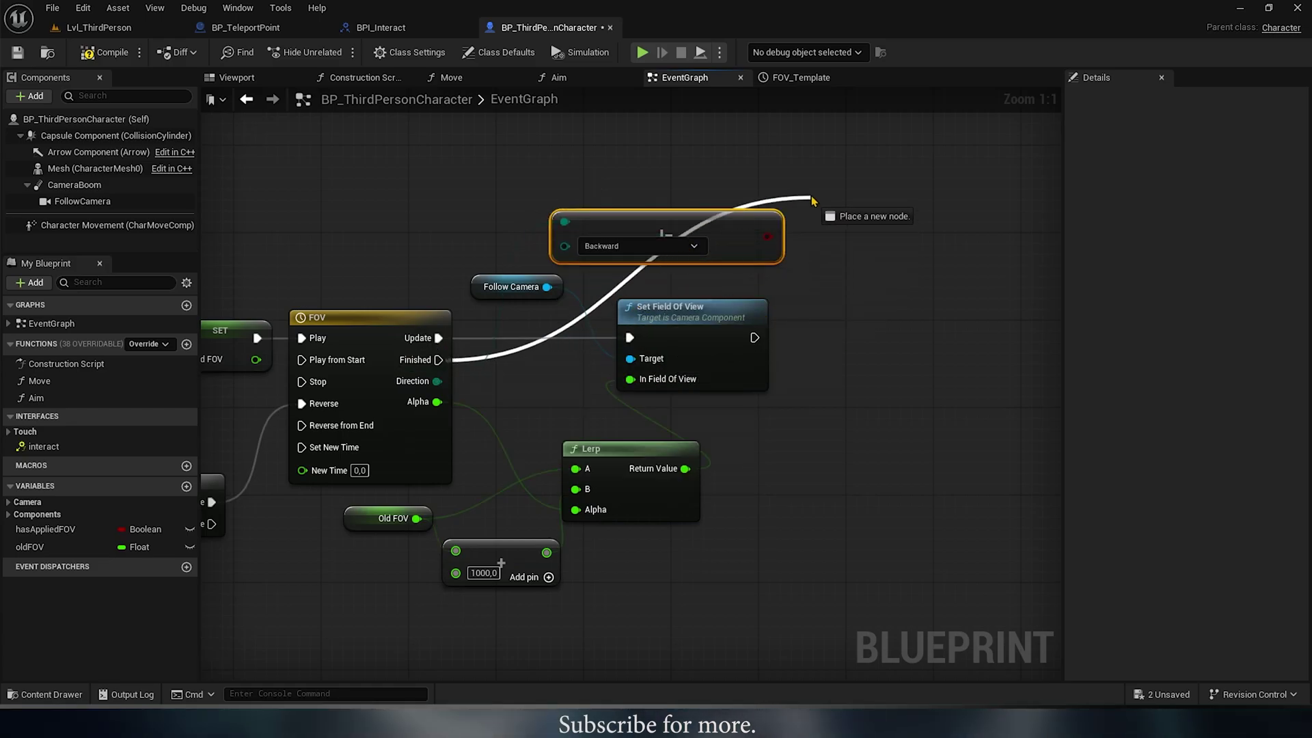
# - On Finished, branch on the Backward check and set hasAppliedFOV on True
pyautogui.moveTo(438, 360)
pyautogui.mouseDown()
pyautogui.moveTo(820, 184)
pyautogui.moveTo(891, 212)
pyautogui.mouseUp()
pyautogui.moveTo(767, 237); pyautogui.dragTo(866, 241)
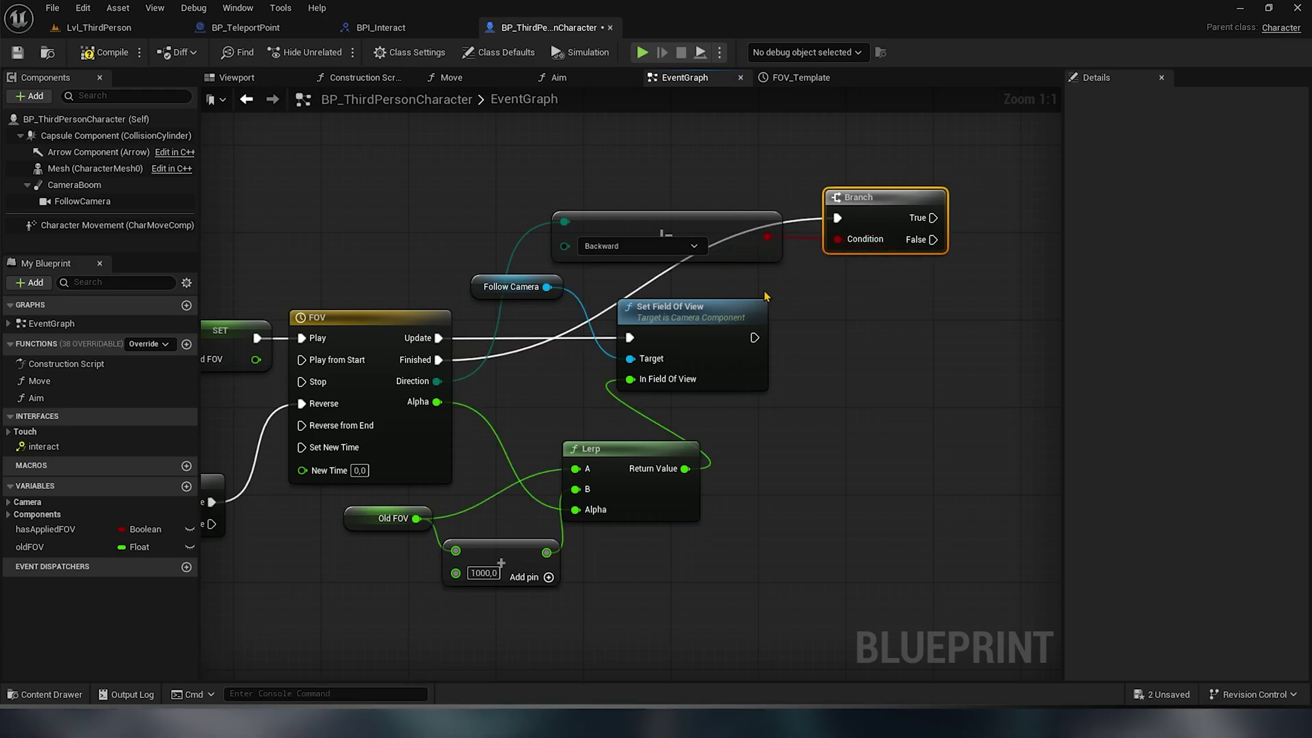
pyautogui.scroll(-1, 765, 297)
pyautogui.moveTo(46, 529); pyautogui.dragTo(916, 228)
pyautogui.moveTo(978, 278); pyautogui.dragTo(883, 277, button='right')
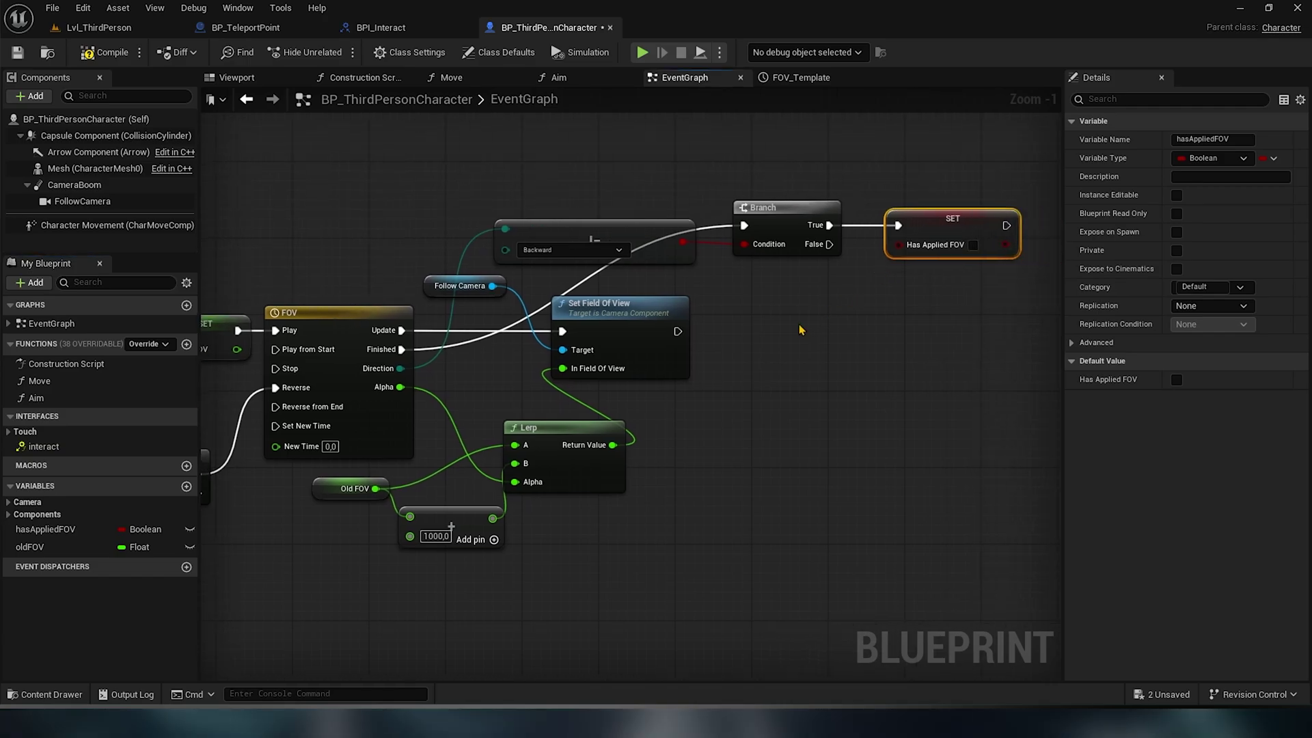
pyautogui.scroll(-4, 692, 454)
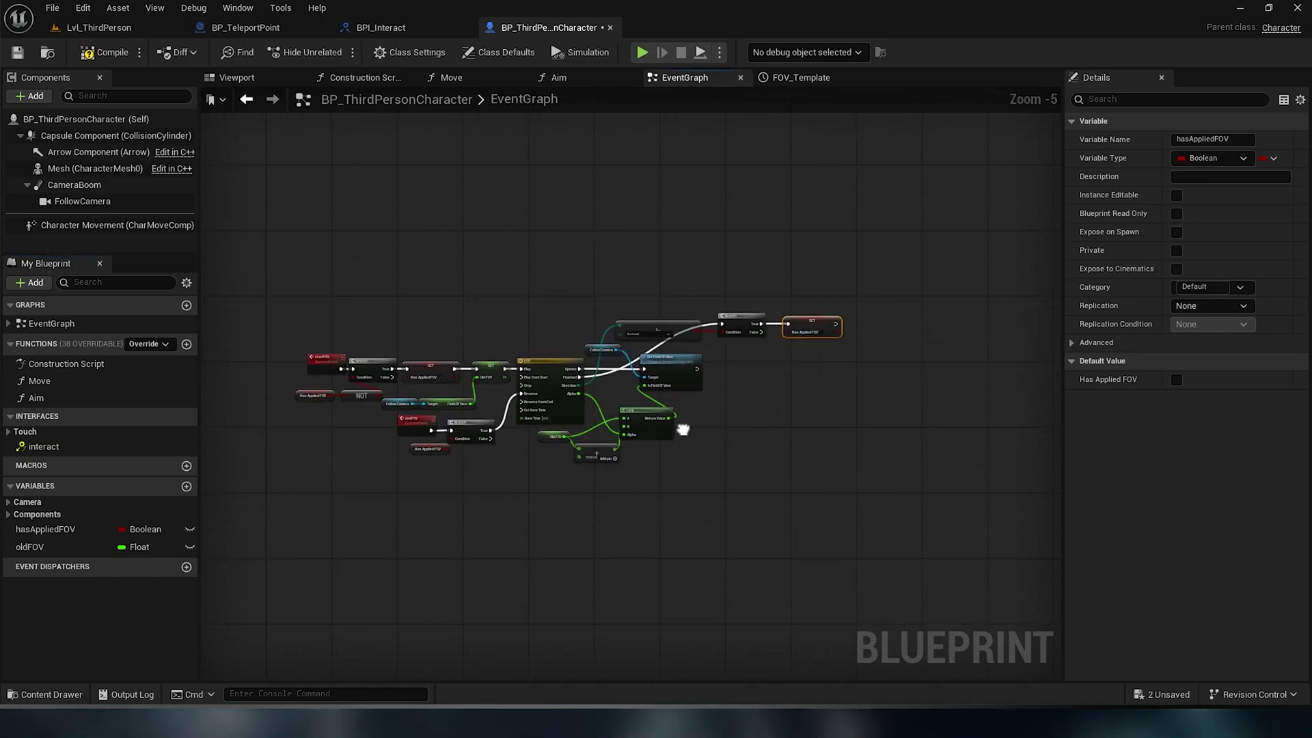
pyautogui.moveTo(682, 431); pyautogui.dragTo(758, 400, button='right')
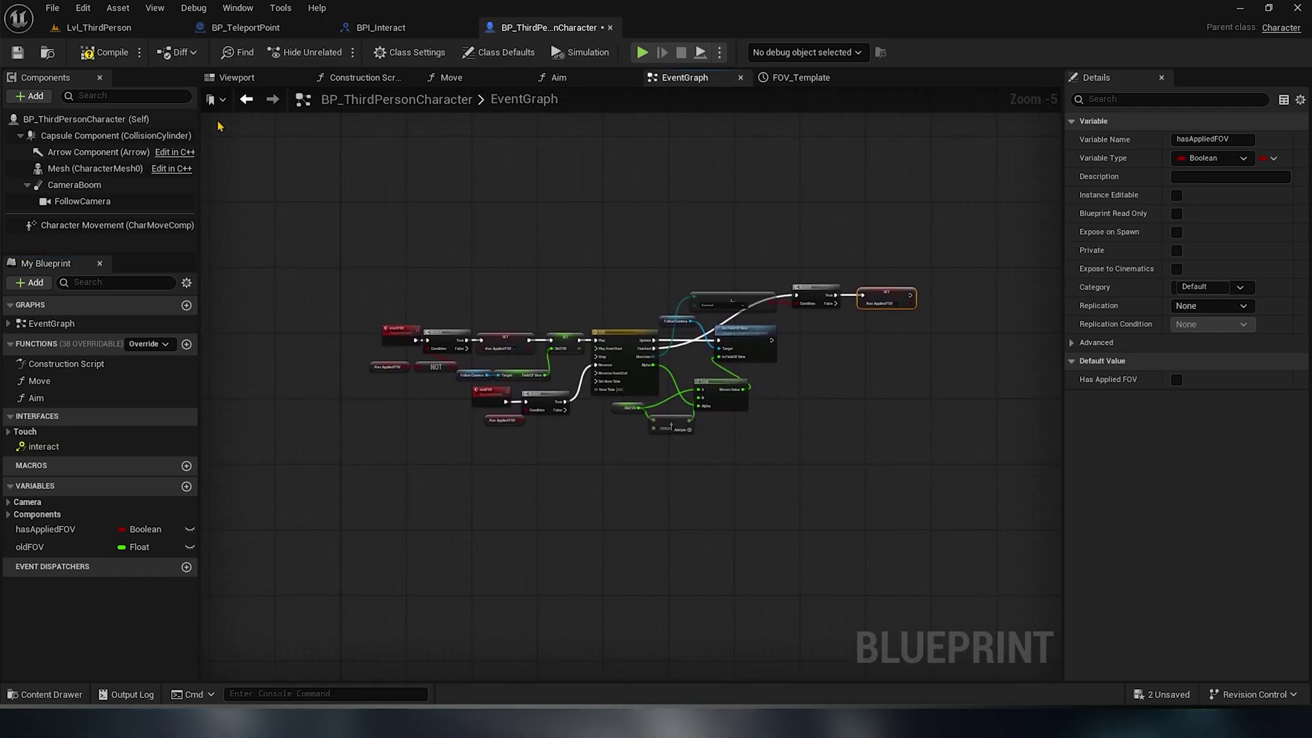
# - Nudge BP_TeleportPoint's Branch node slightly right and bring up the BPI_Interact interface
pyautogui.click(284, 32)
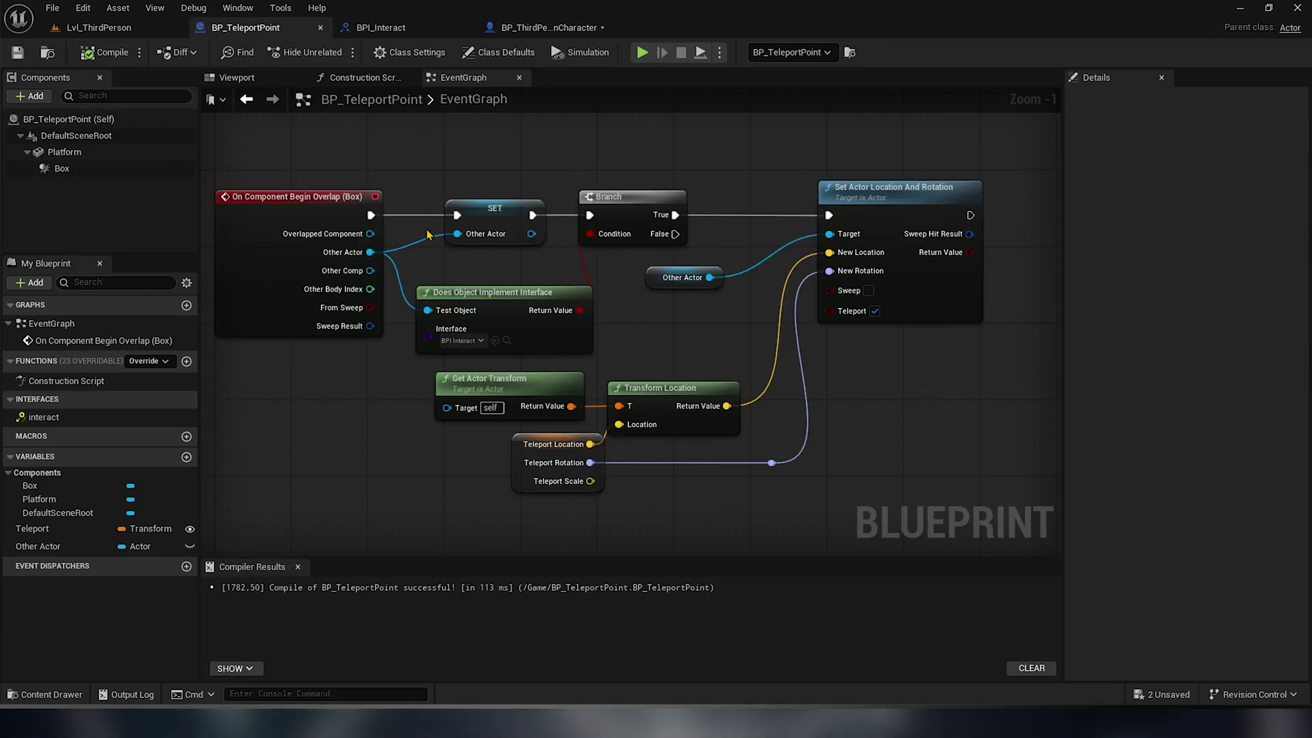
pyautogui.moveTo(489, 262); pyautogui.dragTo(503, 260, button='right')
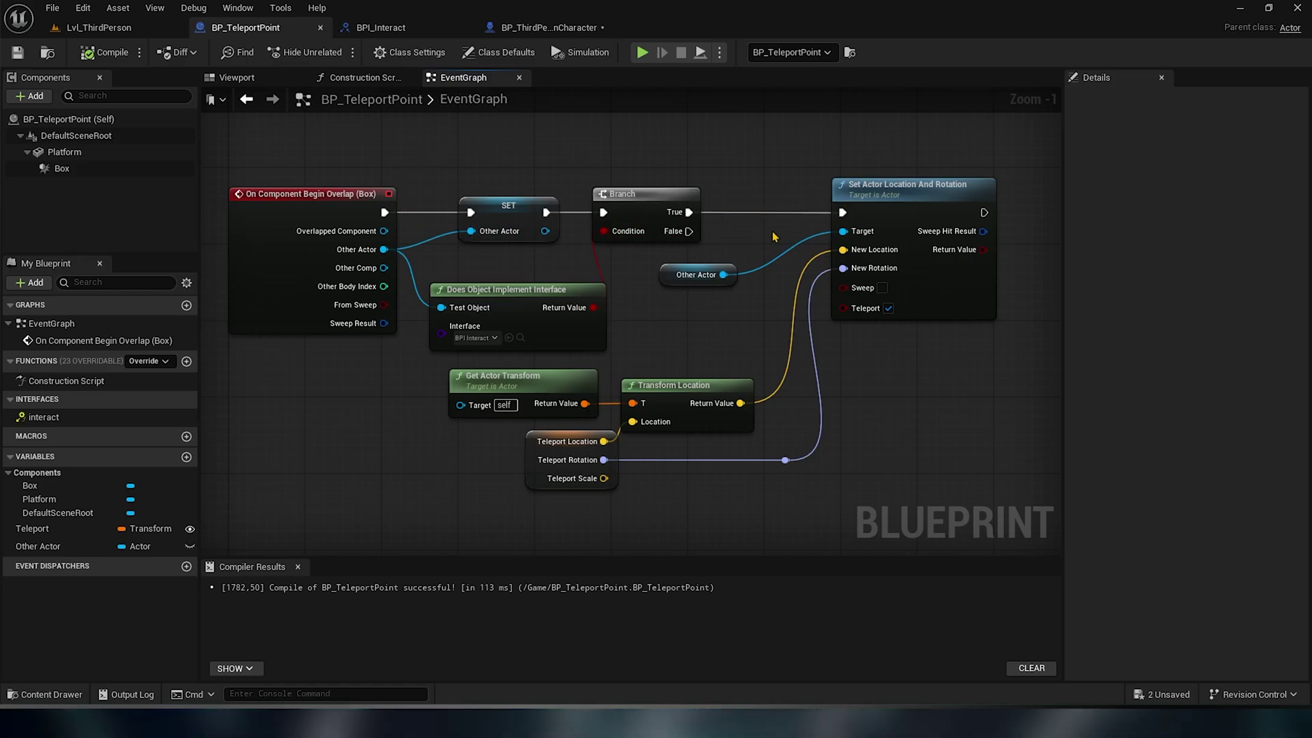
pyautogui.moveTo(649, 194); pyautogui.dragTo(685, 195)
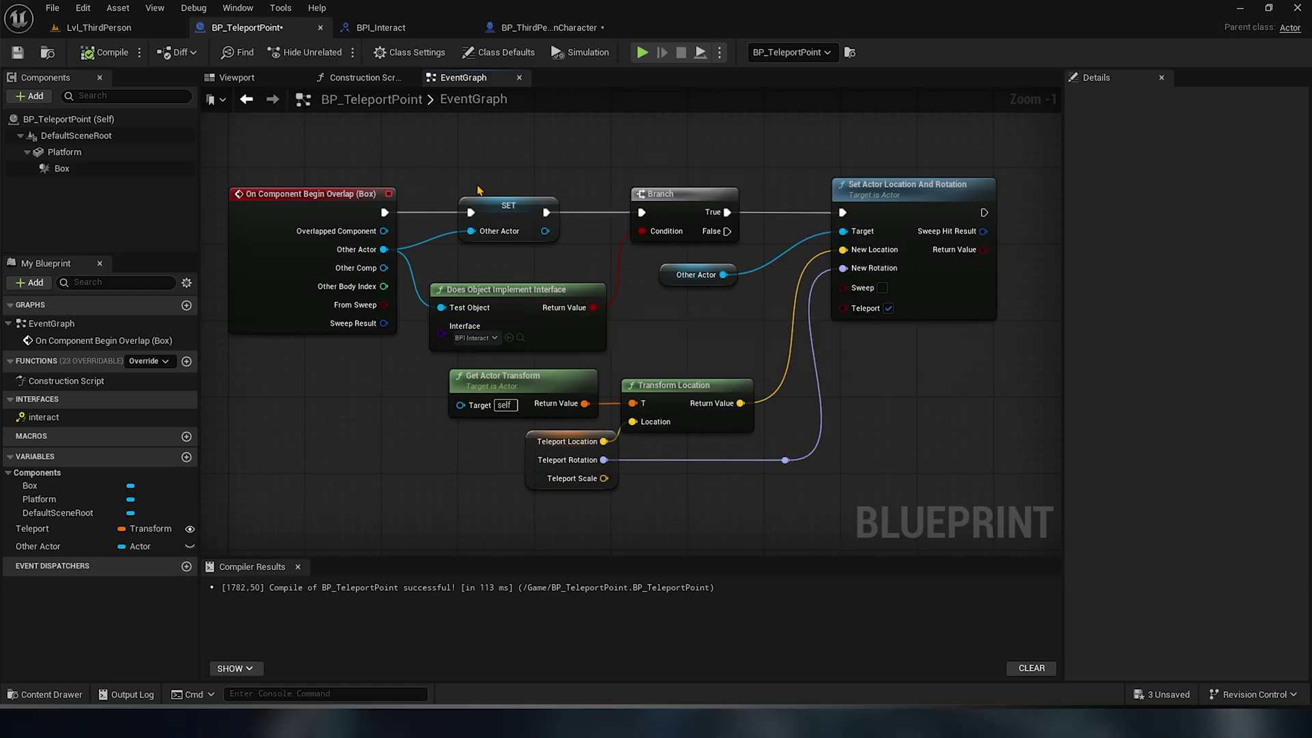
pyautogui.click(389, 28)
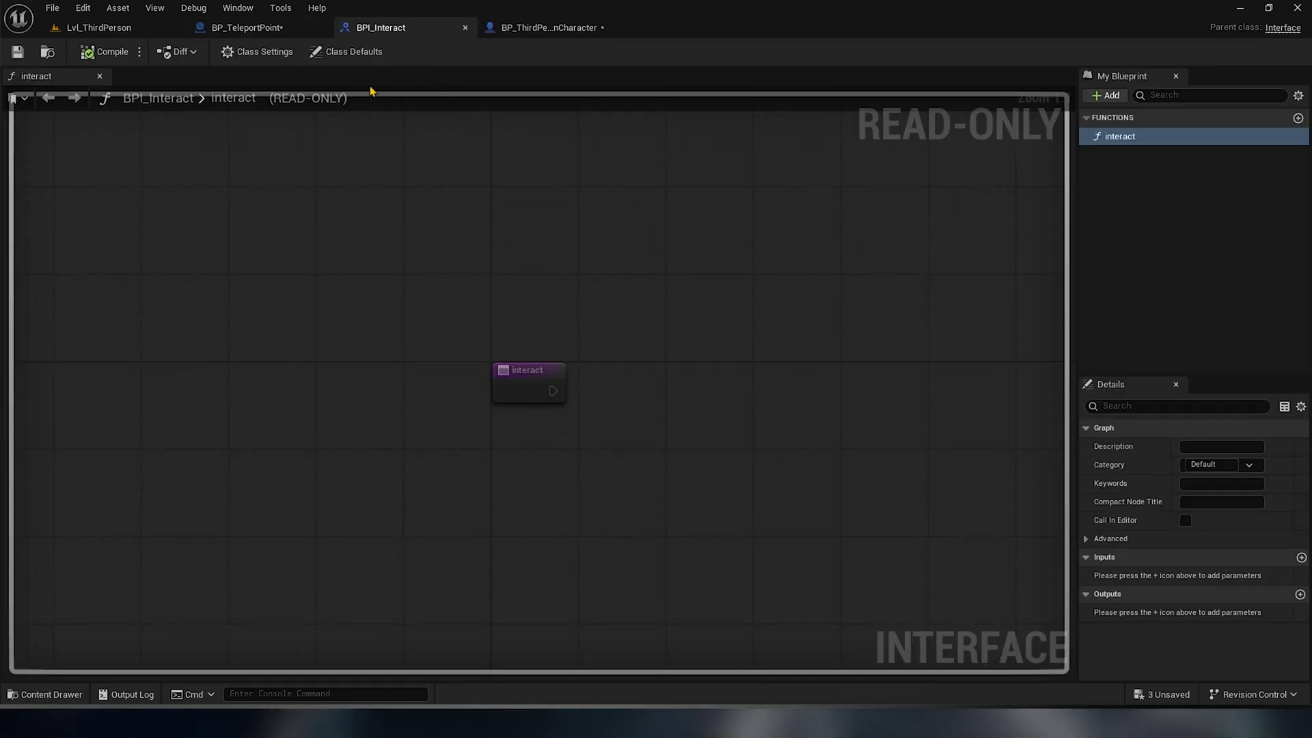
# - Declare StartFOV and endFOV functions in BPI_Interact and return to BP_TeleportPoint
pyautogui.click(1107, 95)
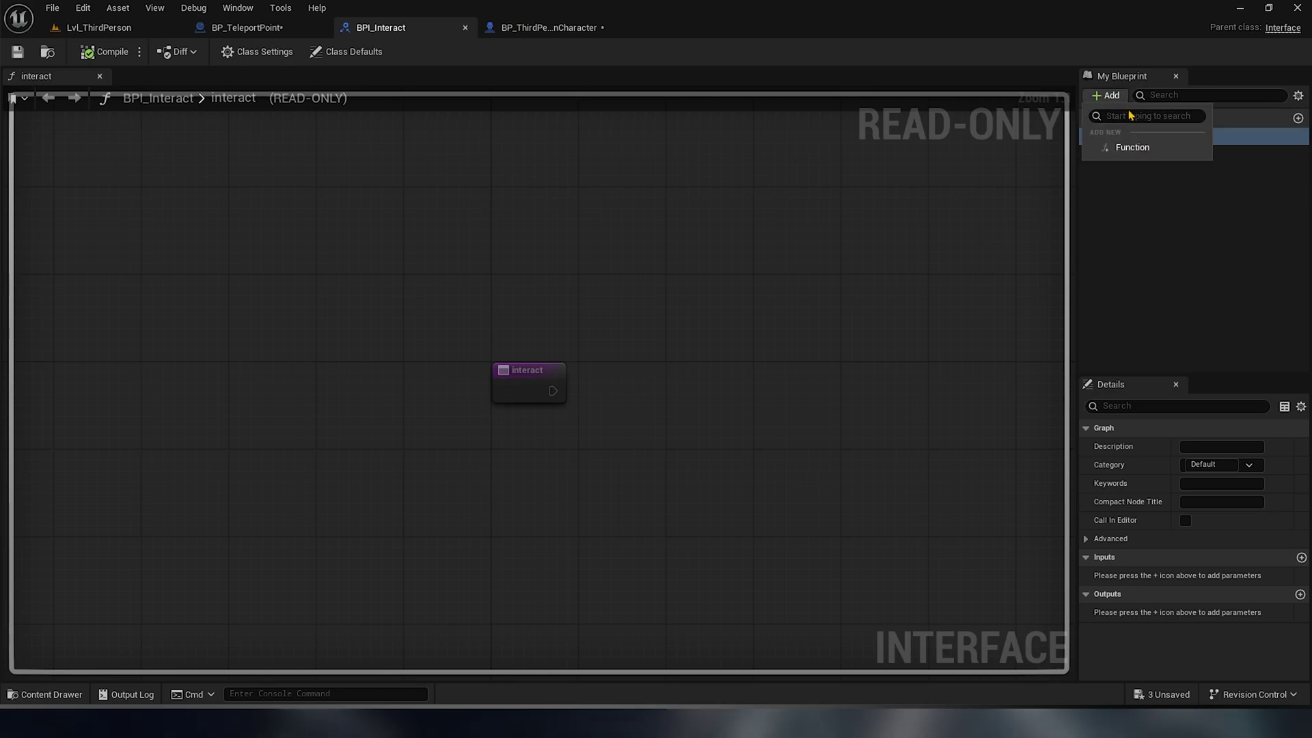
pyautogui.click(1128, 149)
pyautogui.write('StartFOV')
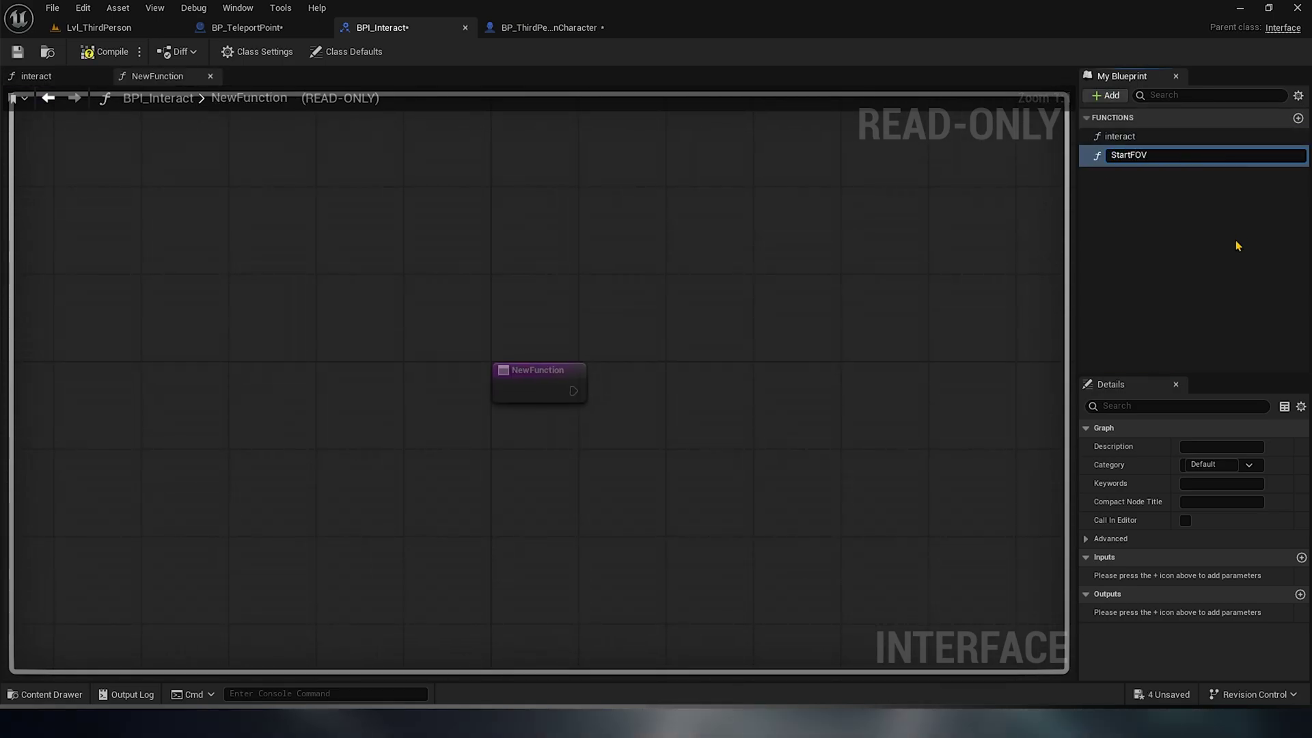
pyautogui.click(1107, 95)
pyautogui.click(1128, 149)
pyautogui.write('endFOV')
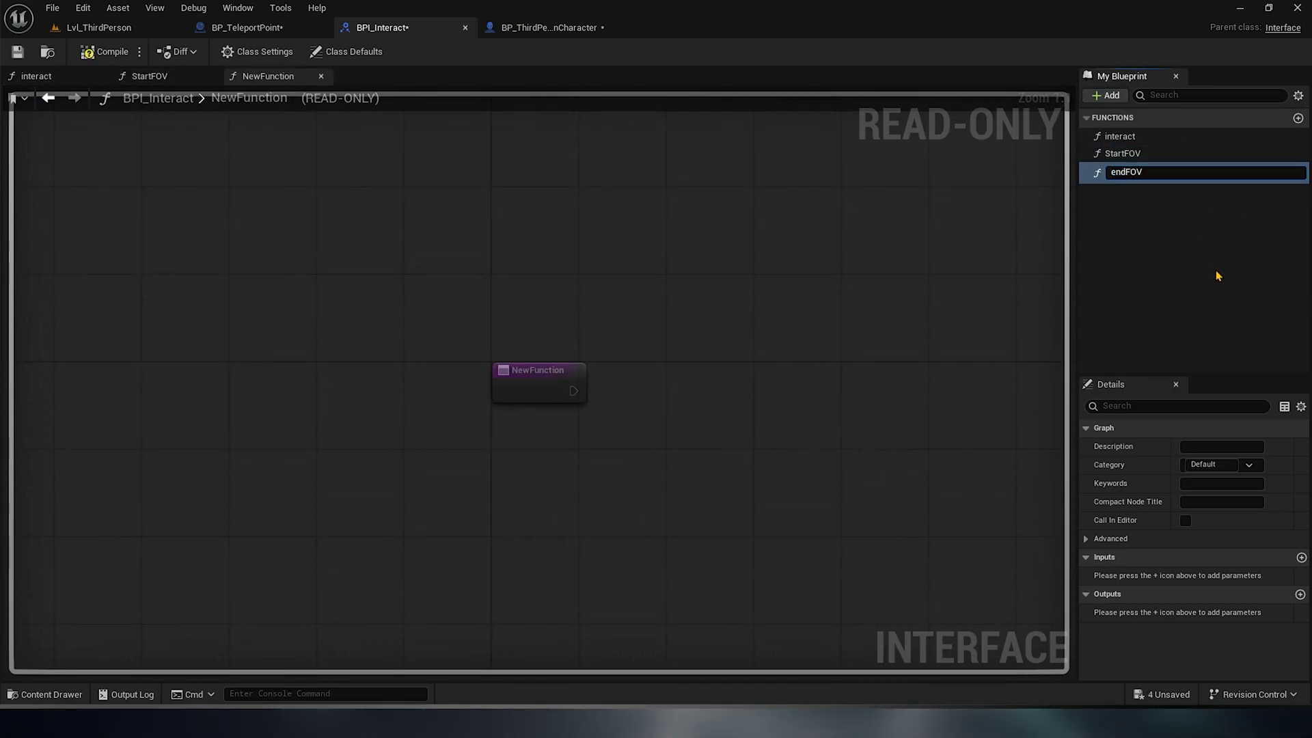
pyautogui.press('Return')
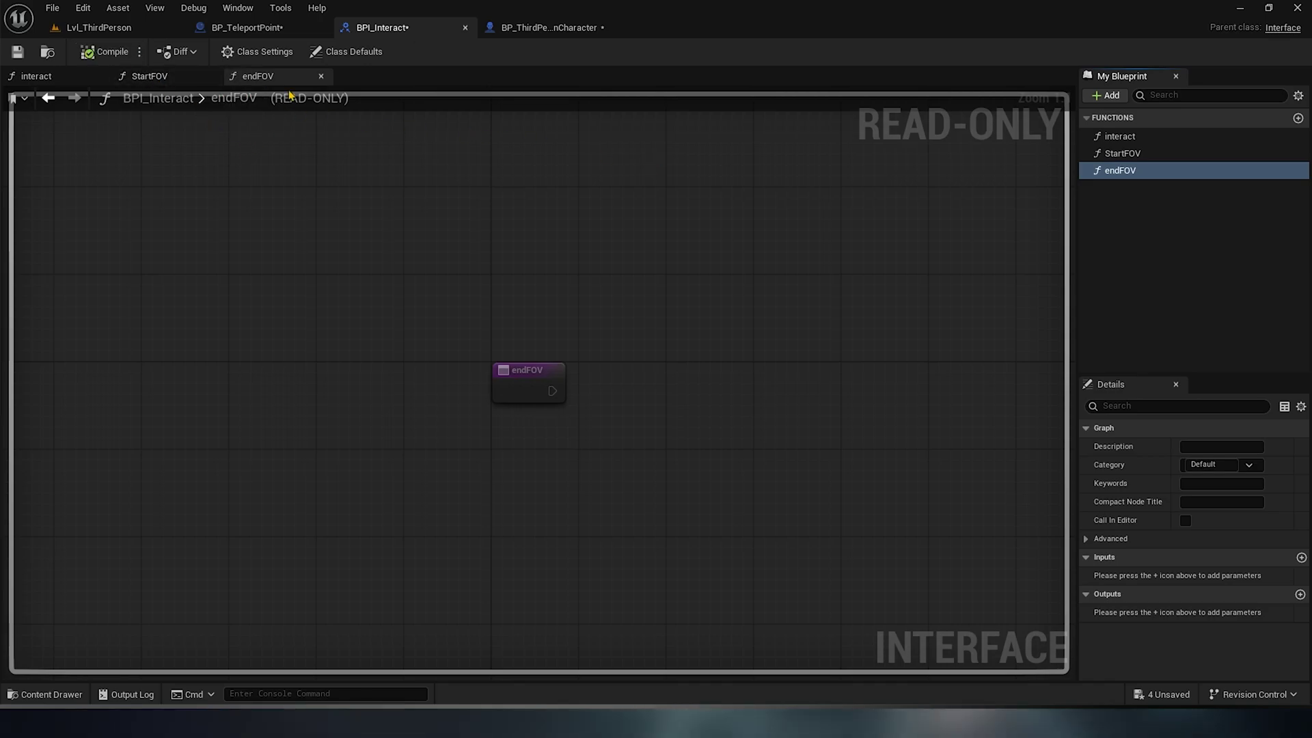
pyautogui.click(289, 30)
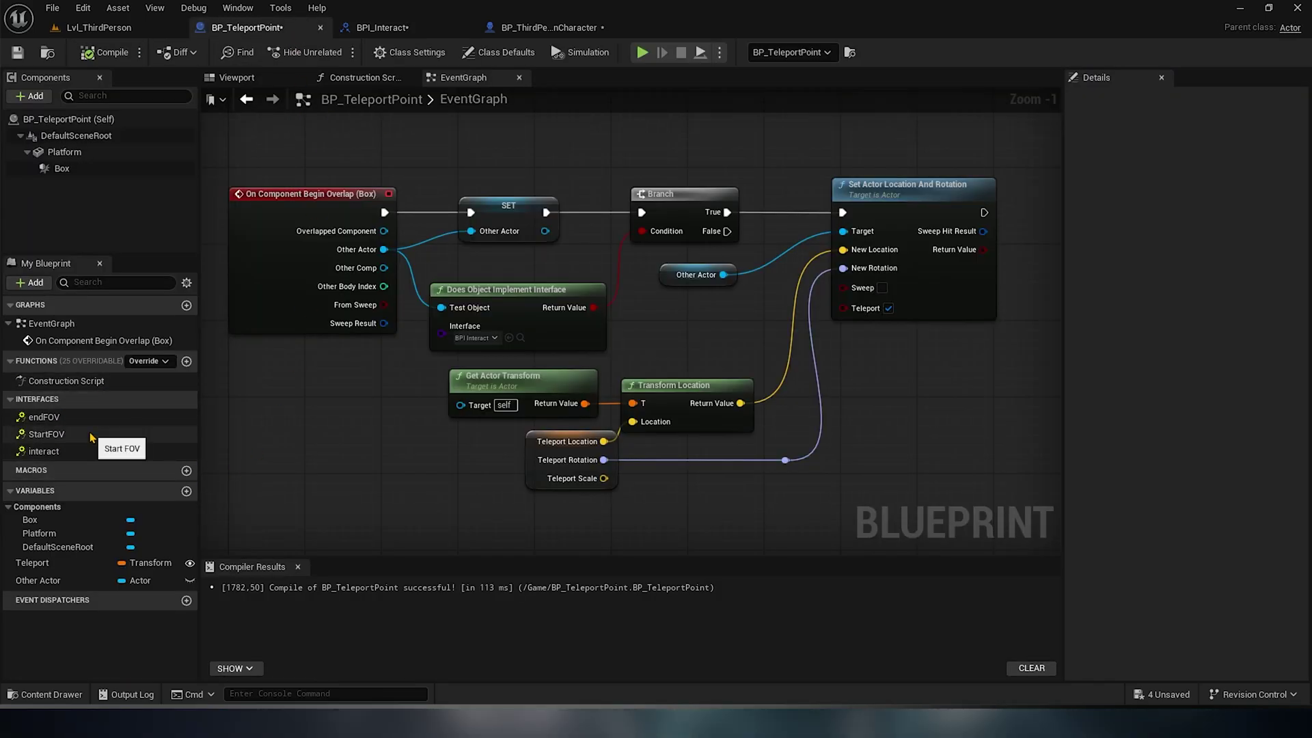
# - Implement the StartFOV and endFOV interface events in BP_ThirdPersonCharacter
pyautogui.click(548, 28)
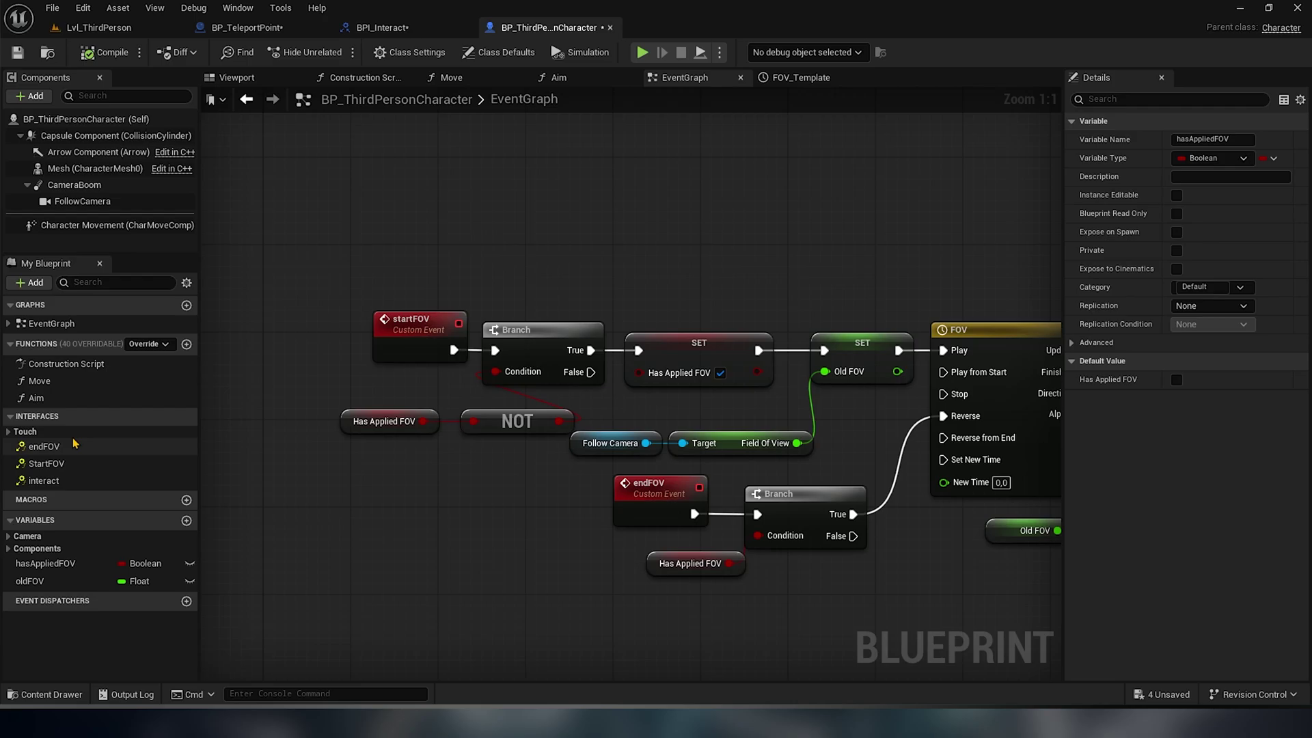
pyautogui.rightClick(63, 466)
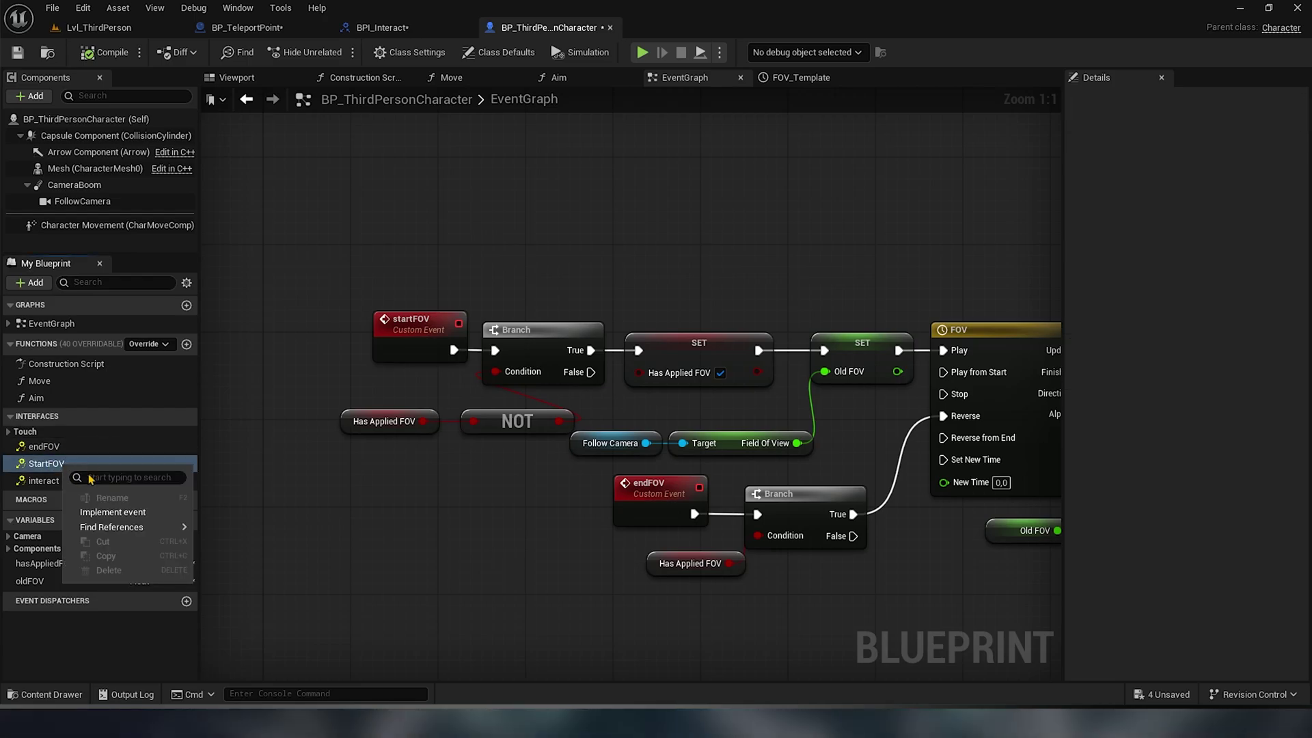
pyautogui.click(113, 512)
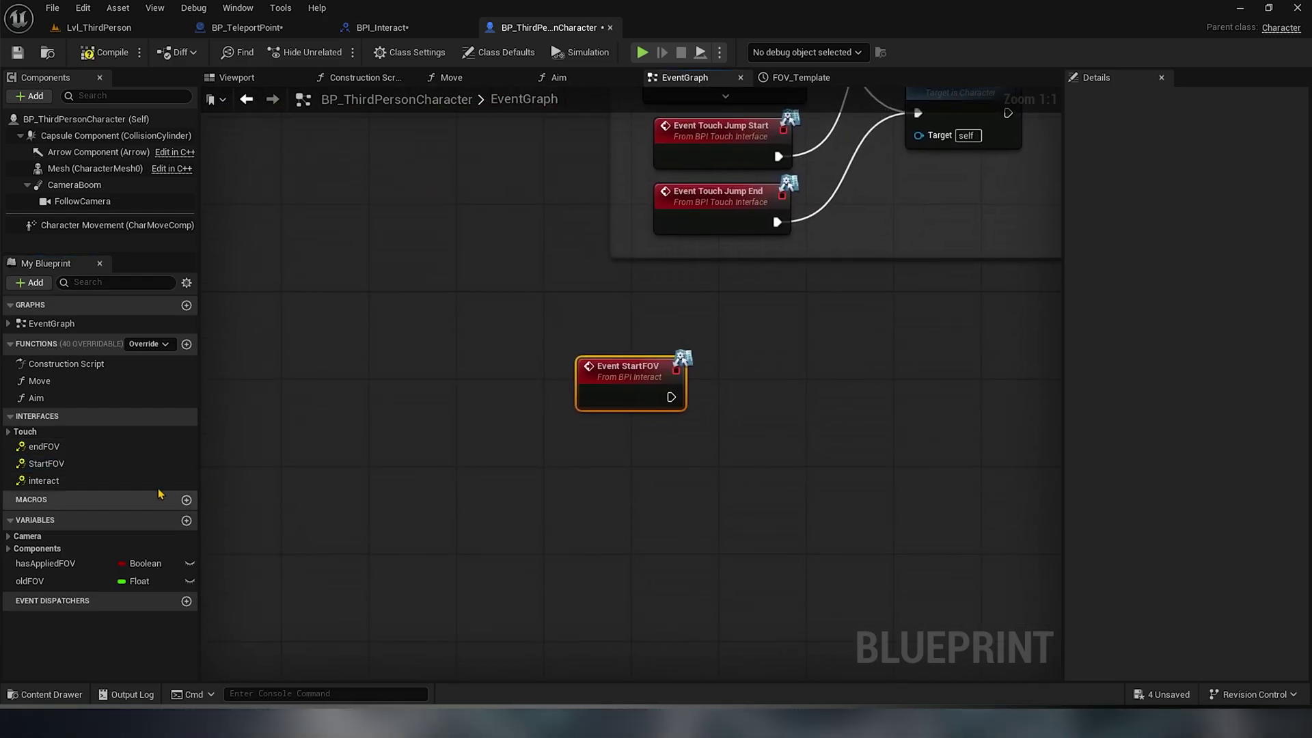
pyautogui.rightClick(88, 452)
pyautogui.click(131, 495)
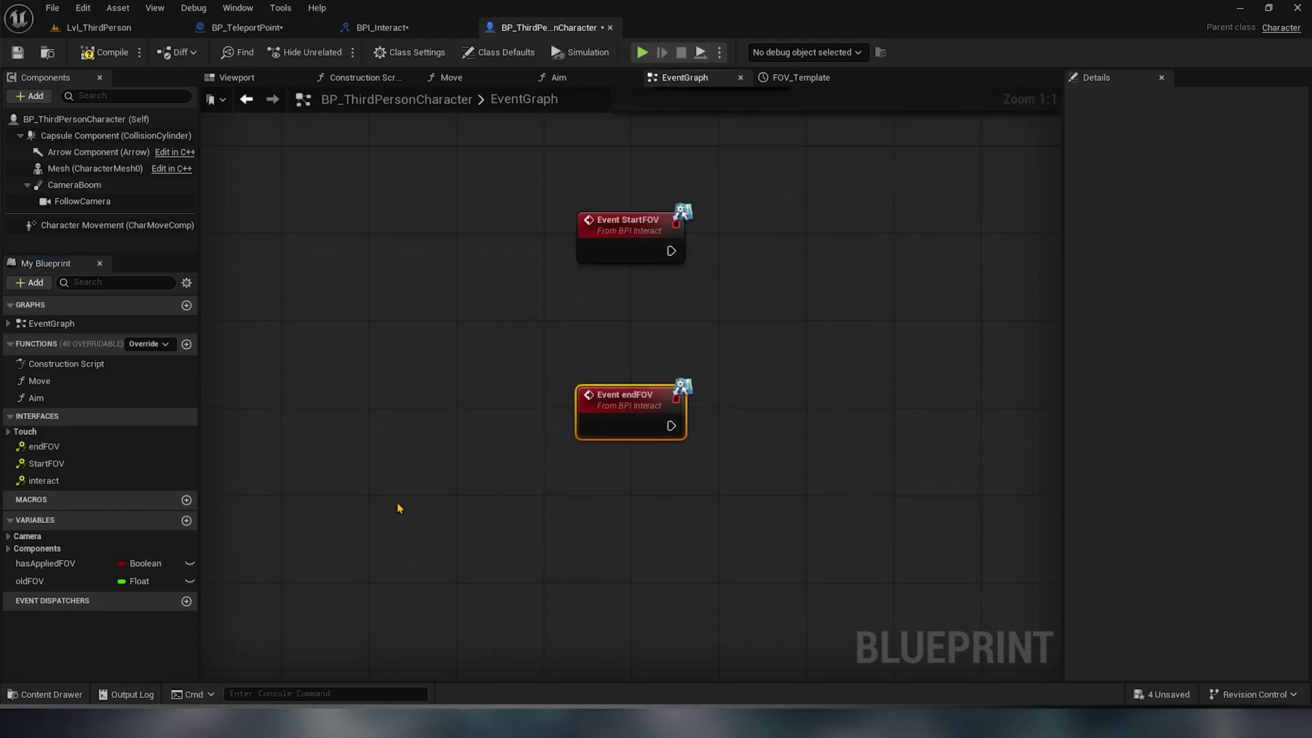
pyautogui.scroll(-2, 708, 436)
pyautogui.scroll(-2, 687, 491)
# - Delete the old startFOV and endFOV custom events, wire the interface events to the Branches, and compile
pyautogui.moveTo(687, 490); pyautogui.dragTo(512, 574, button='right')
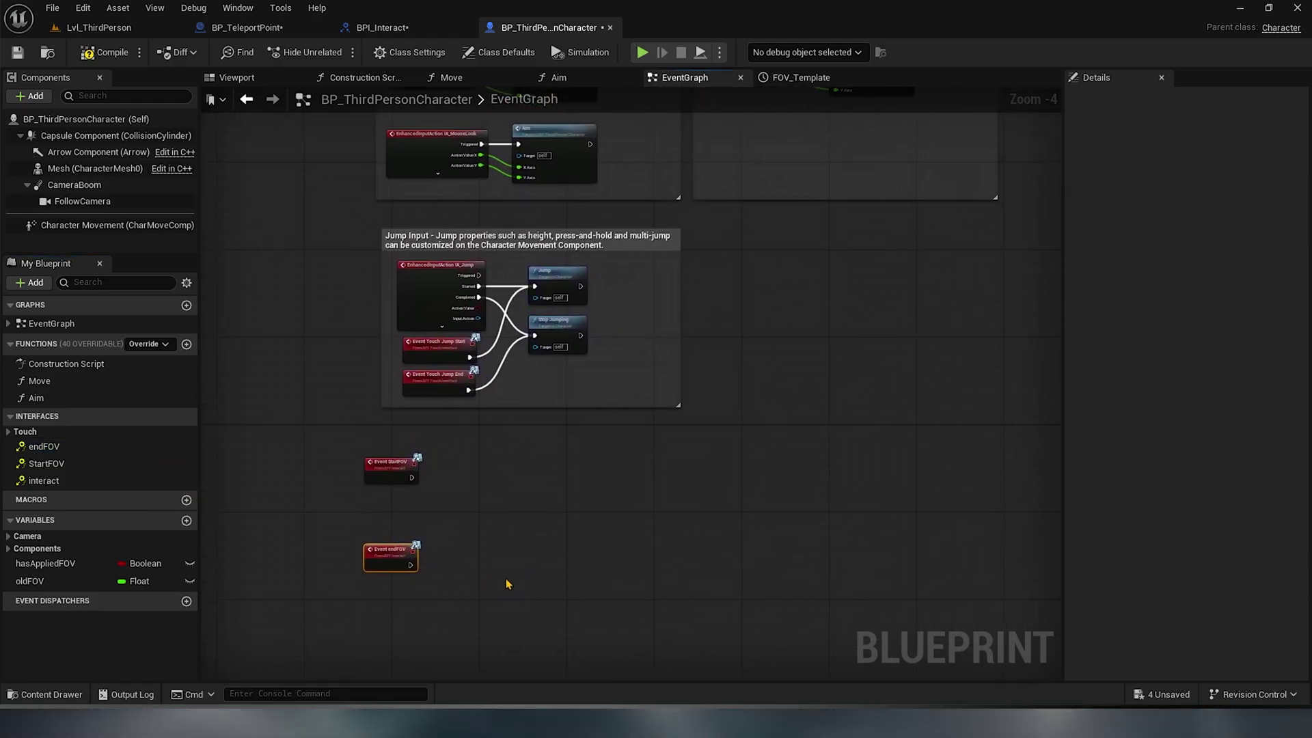
pyautogui.scroll(-2, 513, 574)
pyautogui.moveTo(799, 249)
pyautogui.mouseDown(button='right')
pyautogui.moveTo(853, 253)
pyautogui.moveTo(637, 460)
pyautogui.mouseUp(button='right')
pyautogui.scroll(4, 853, 252)
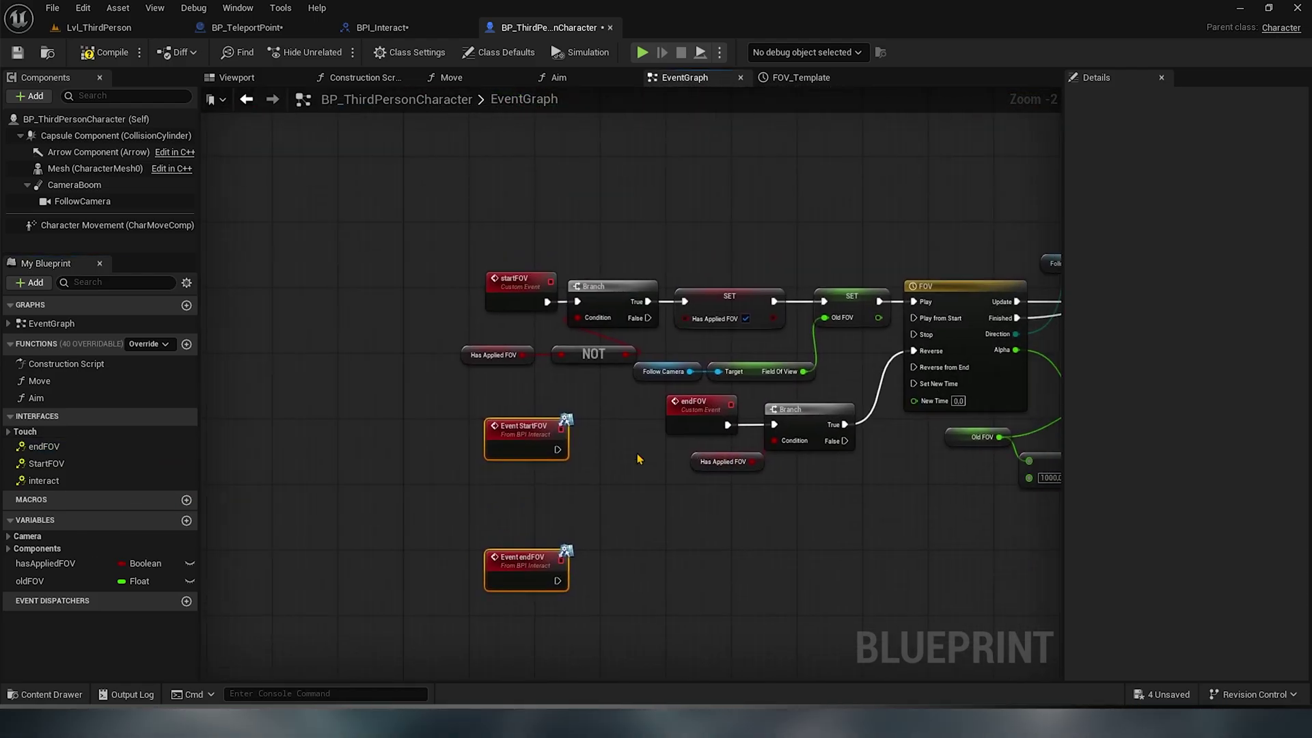
pyautogui.click(528, 287)
pyautogui.keyDown('ctrl'); pyautogui.click(689, 401); pyautogui.keyUp('ctrl')
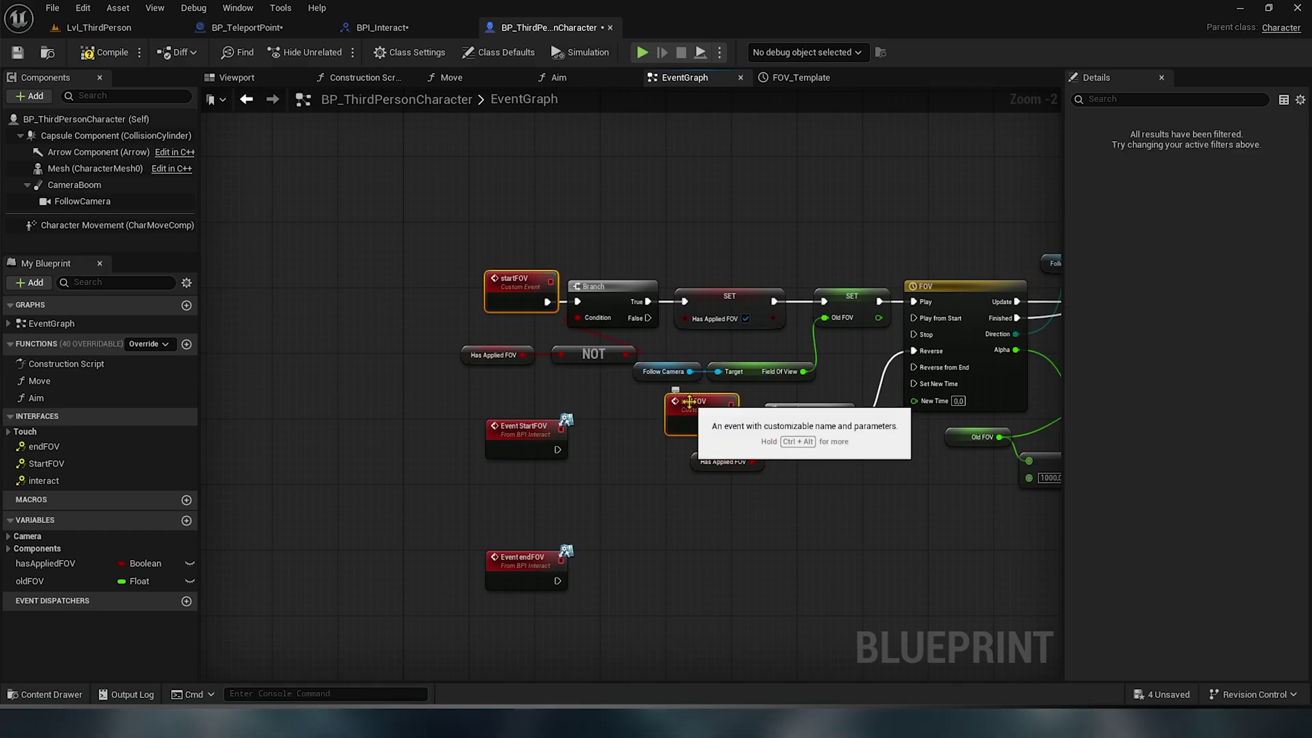
pyautogui.press('Delete')
pyautogui.moveTo(527, 429); pyautogui.dragTo(510, 282)
pyautogui.moveTo(542, 302); pyautogui.dragTo(578, 301)
pyautogui.moveTo(522, 559); pyautogui.dragTo(705, 413)
pyautogui.moveTo(812, 494); pyautogui.dragTo(615, 500, button='right')
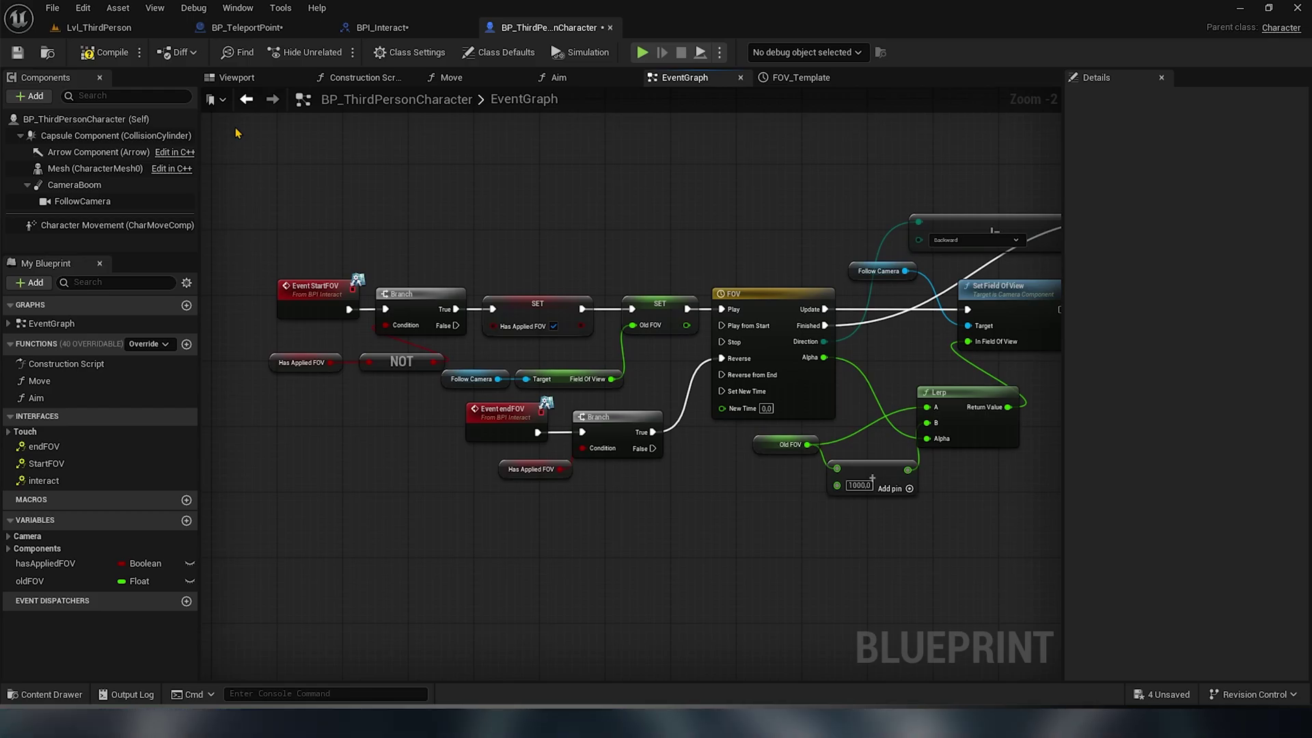
pyautogui.click(87, 57)
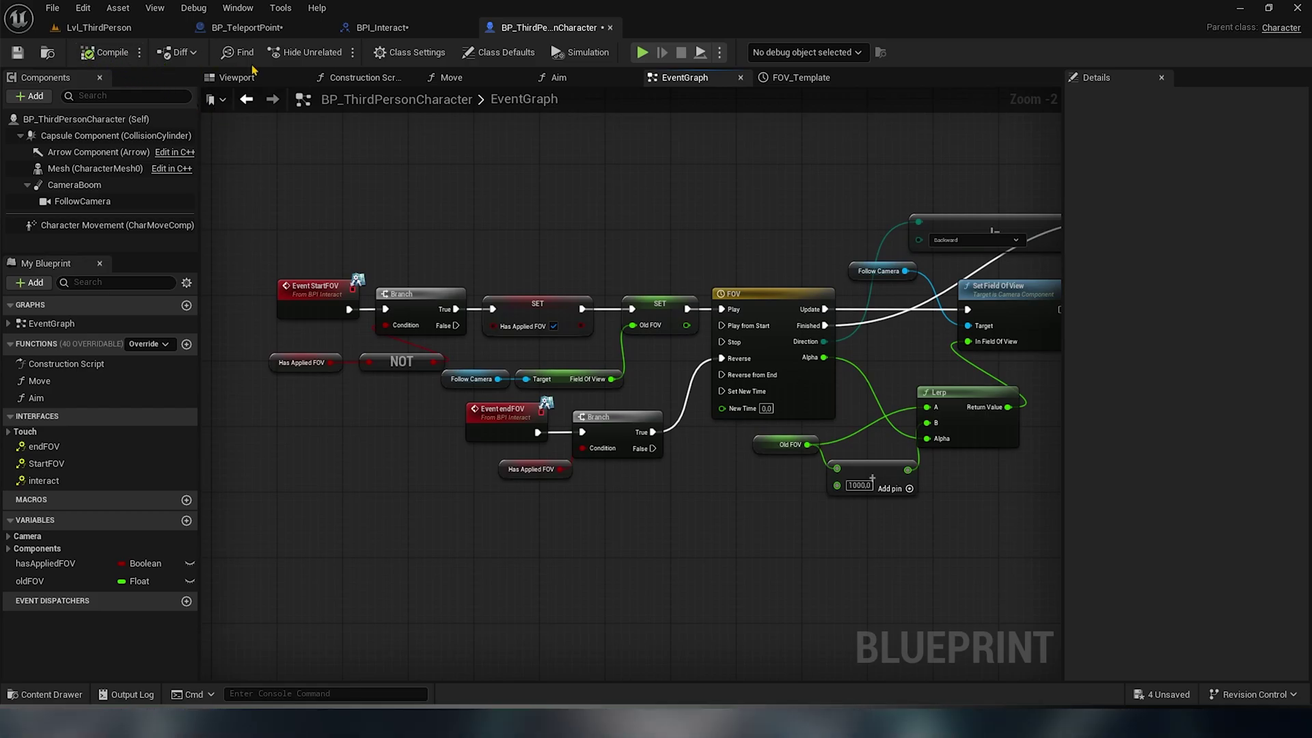
# - Shift BP_TeleportPoint's overlap, SET, Branch and interface-check nodes to the left
pyautogui.click(279, 30)
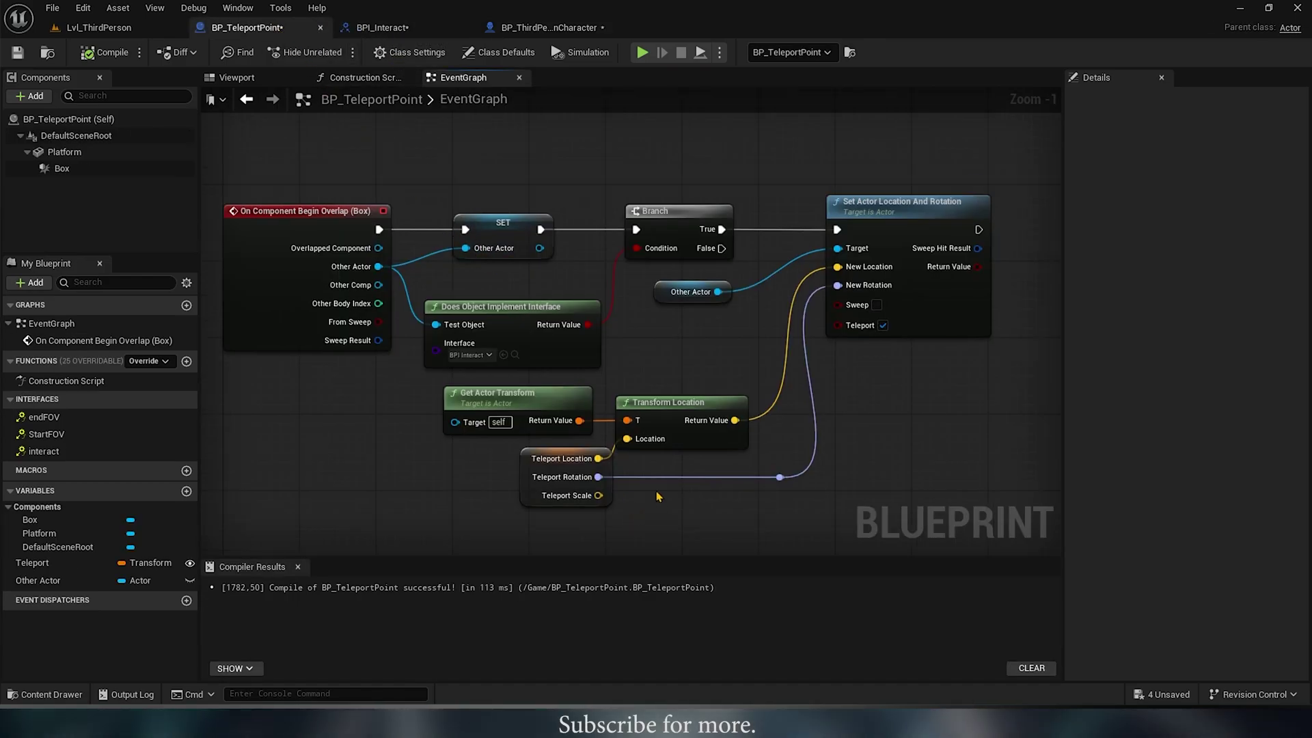
pyautogui.moveTo(636, 339); pyautogui.dragTo(385, 220)
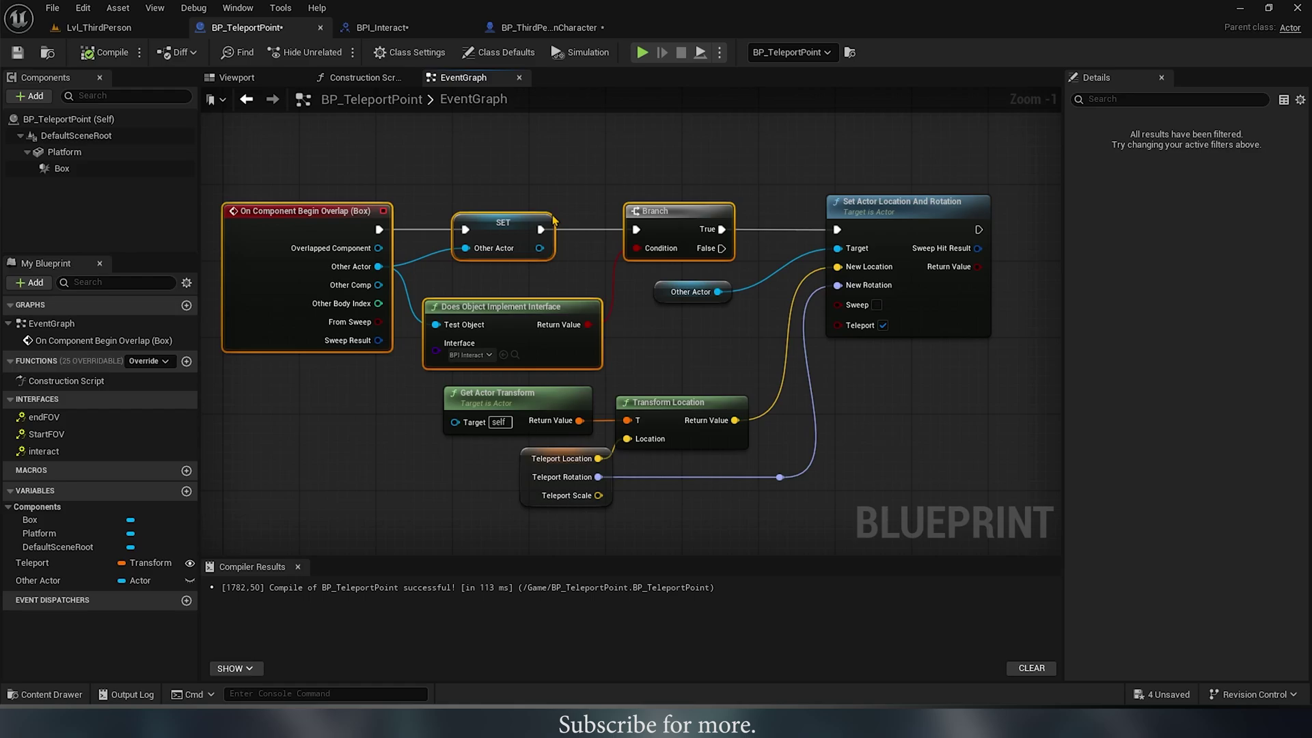
pyautogui.moveTo(552, 214); pyautogui.dragTo(429, 214)
pyautogui.click(623, 220)
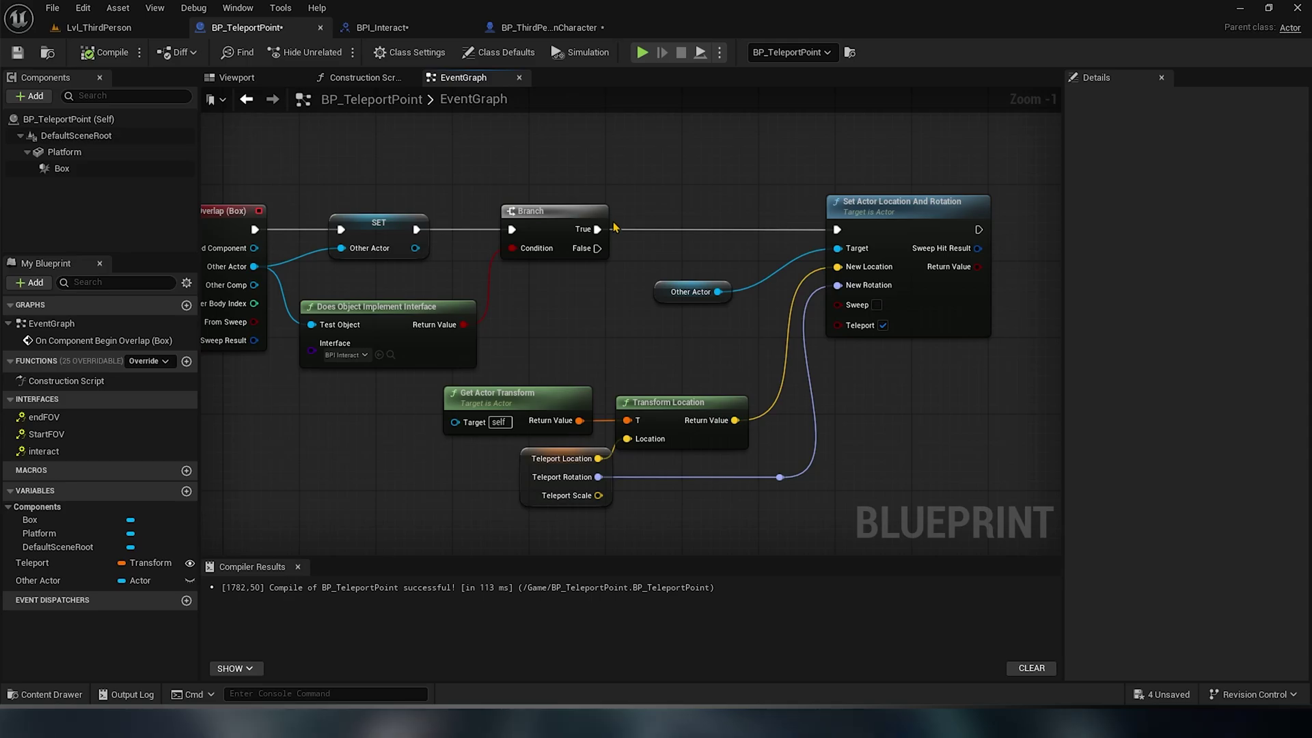
# - Add a Start FOV message call on Other Actor into the exec chain
pyautogui.moveTo(714, 299)
pyautogui.mouseDown()
pyautogui.moveTo(602, 309)
pyautogui.moveTo(649, 272)
pyautogui.mouseUp()
pyautogui.write('star')
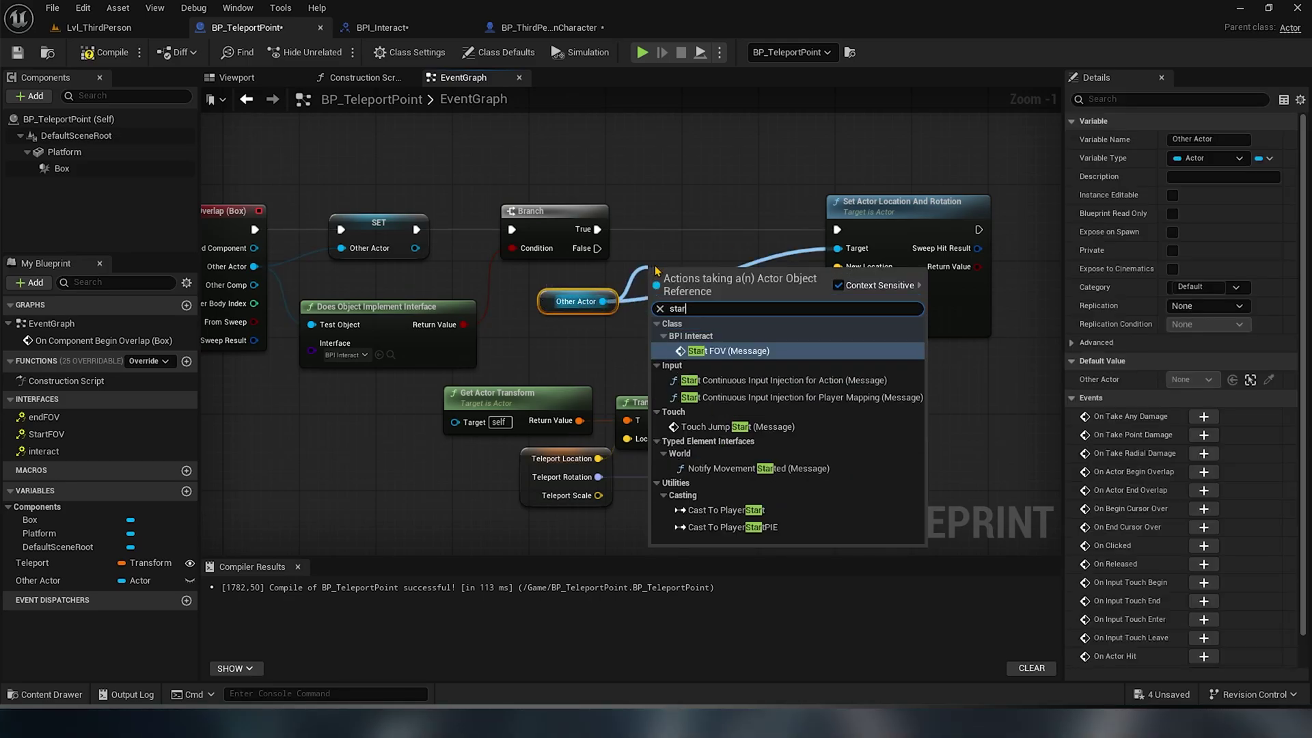
pyautogui.click(765, 352)
pyautogui.moveTo(710, 268)
pyautogui.mouseDown()
pyautogui.moveTo(724, 205)
pyautogui.moveTo(837, 230)
pyautogui.mouseUp()
pyautogui.scroll(-2, 768, 308)
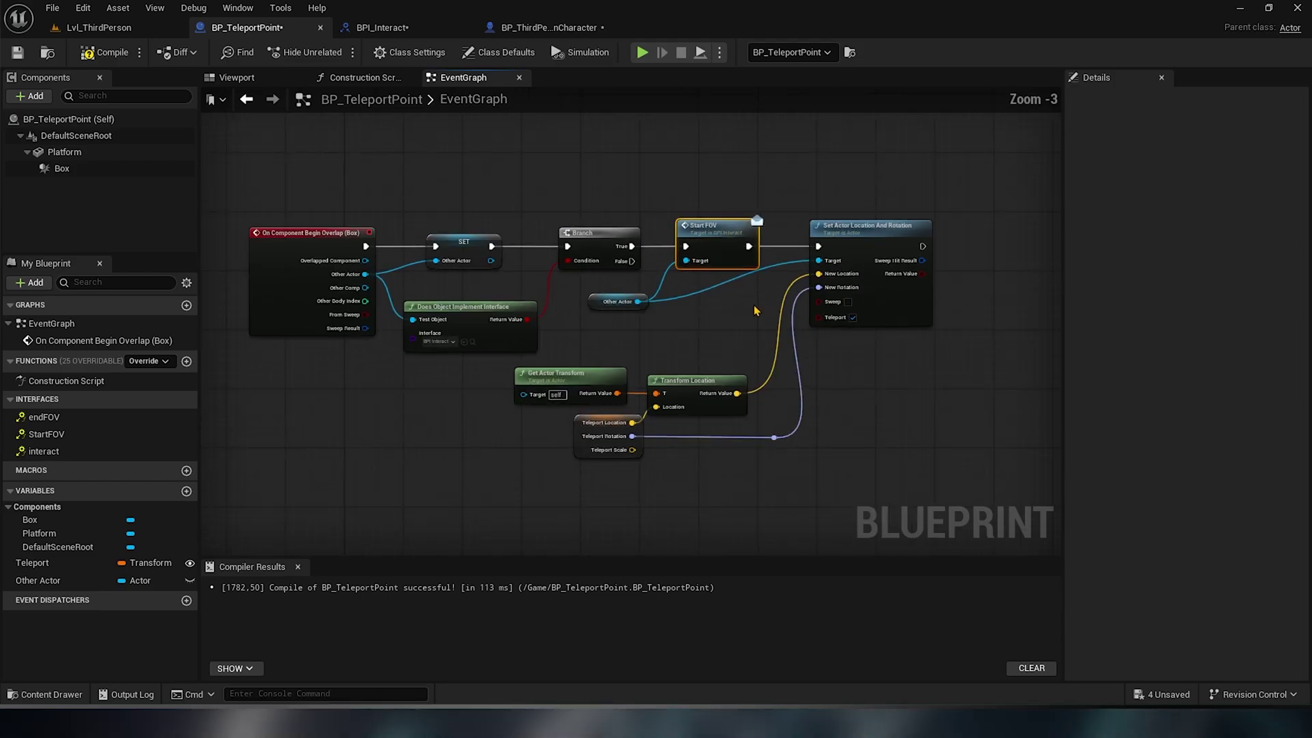
# - Add an End FOV message call on Other Actor after the teleport node
pyautogui.moveTo(763, 320); pyautogui.dragTo(517, 321, button='right')
pyautogui.click(434, 306)
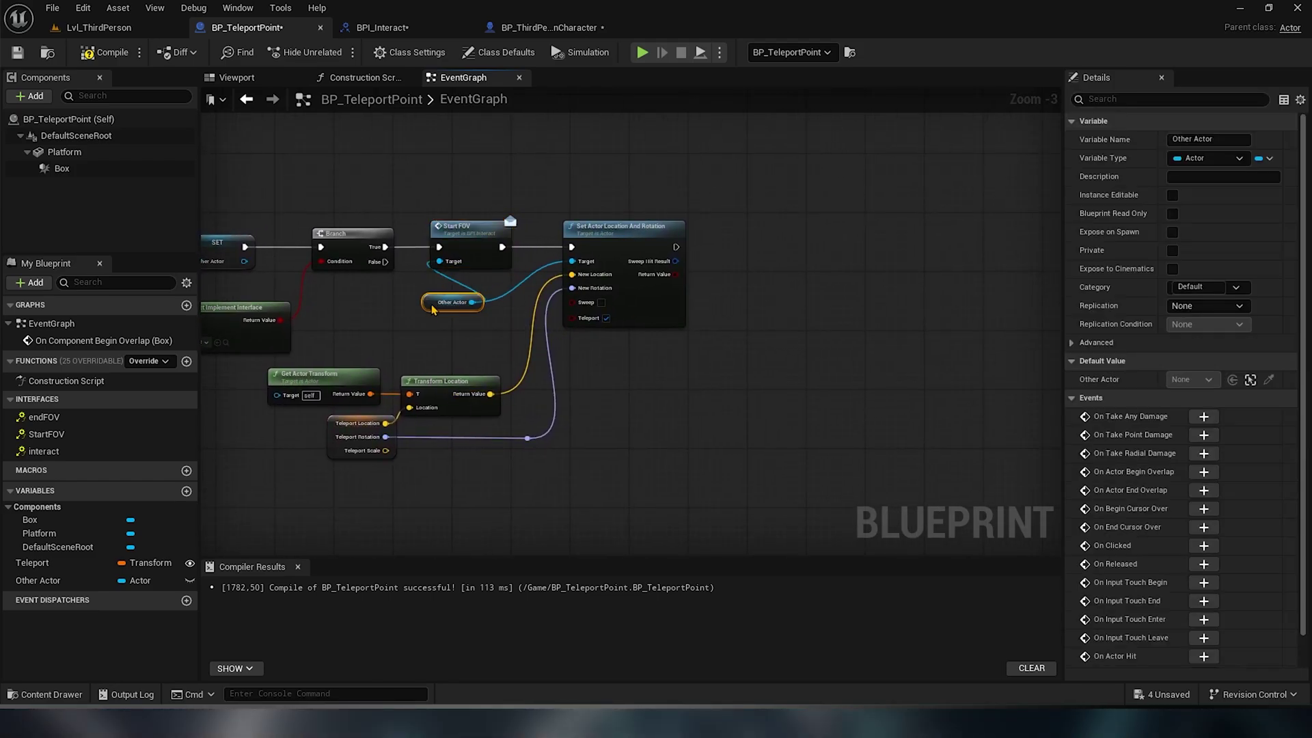
pyautogui.moveTo(458, 327)
pyautogui.mouseDown()
pyautogui.moveTo(687, 282)
pyautogui.moveTo(767, 248)
pyautogui.mouseUp()
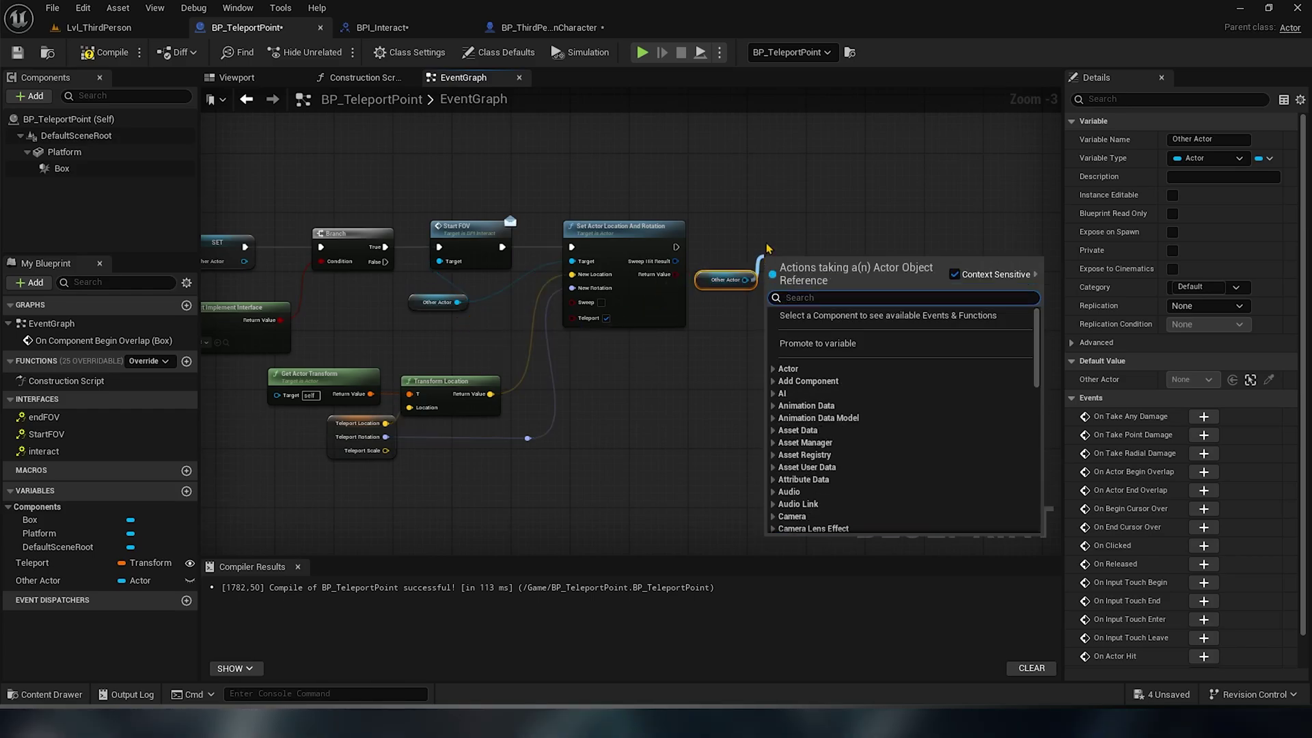
pyautogui.write('end')
pyautogui.press('Return')
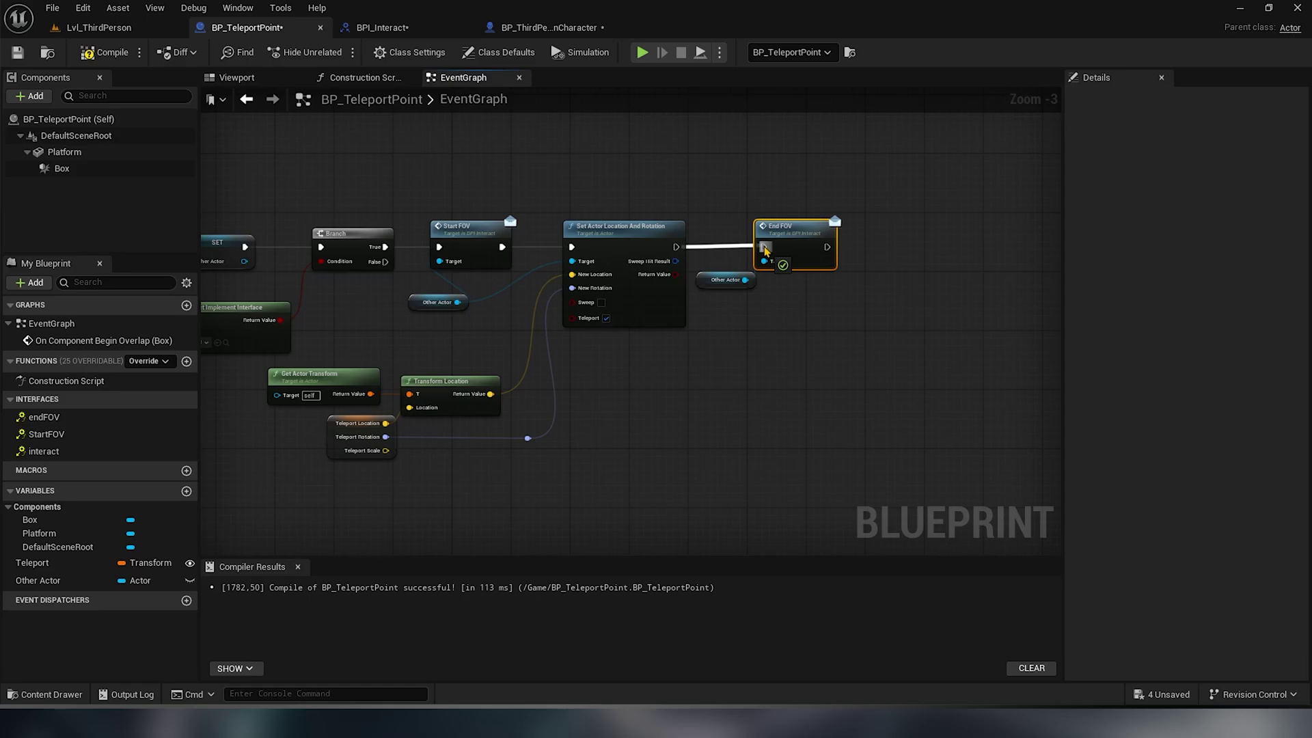
pyautogui.scroll(2, 760, 365)
pyautogui.moveTo(948, 520); pyautogui.dragTo(760, 367)
pyautogui.moveTo(660, 294)
pyautogui.mouseDown()
pyautogui.moveTo(795, 295)
pyautogui.moveTo(604, 317)
pyautogui.mouseUp()
pyautogui.write('delay')
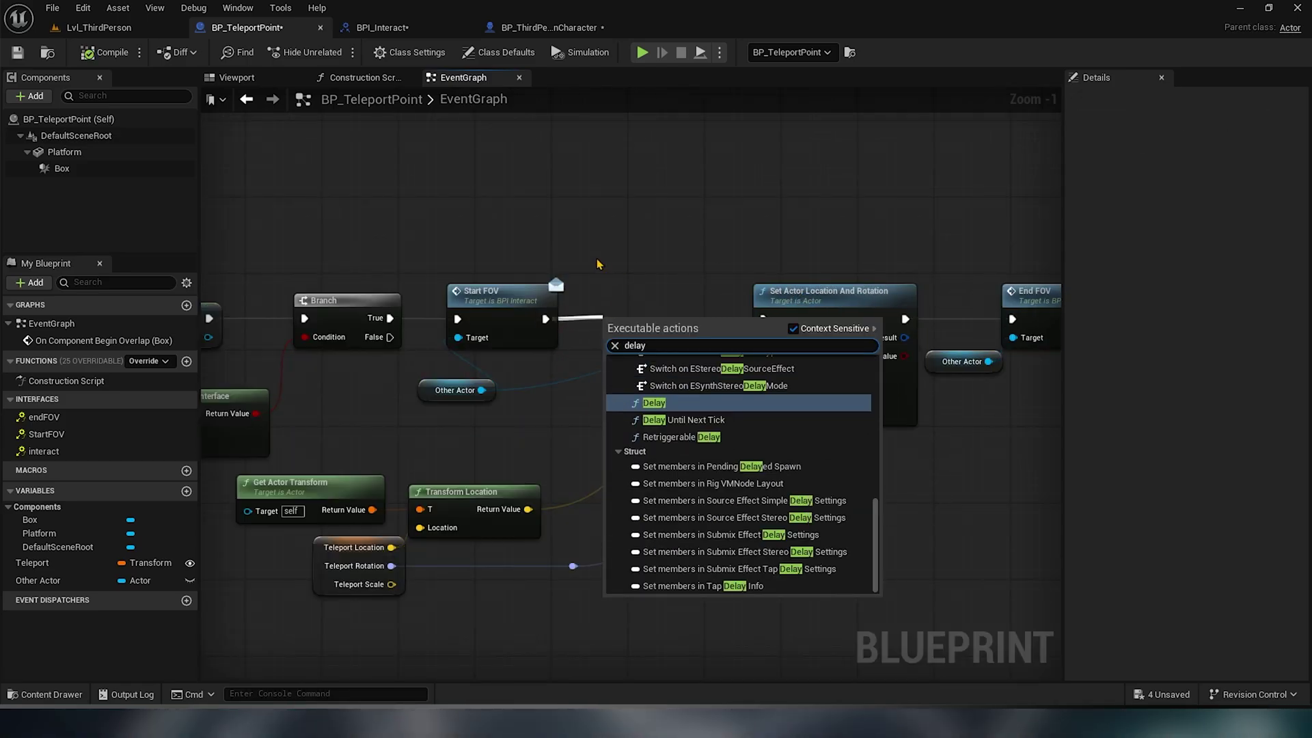
# - Insert a 0.2-second Delay before Set Actor Location and make room for End FOV
pyautogui.press('Return')
pyautogui.moveTo(782, 274); pyautogui.dragTo(475, 292, button='right')
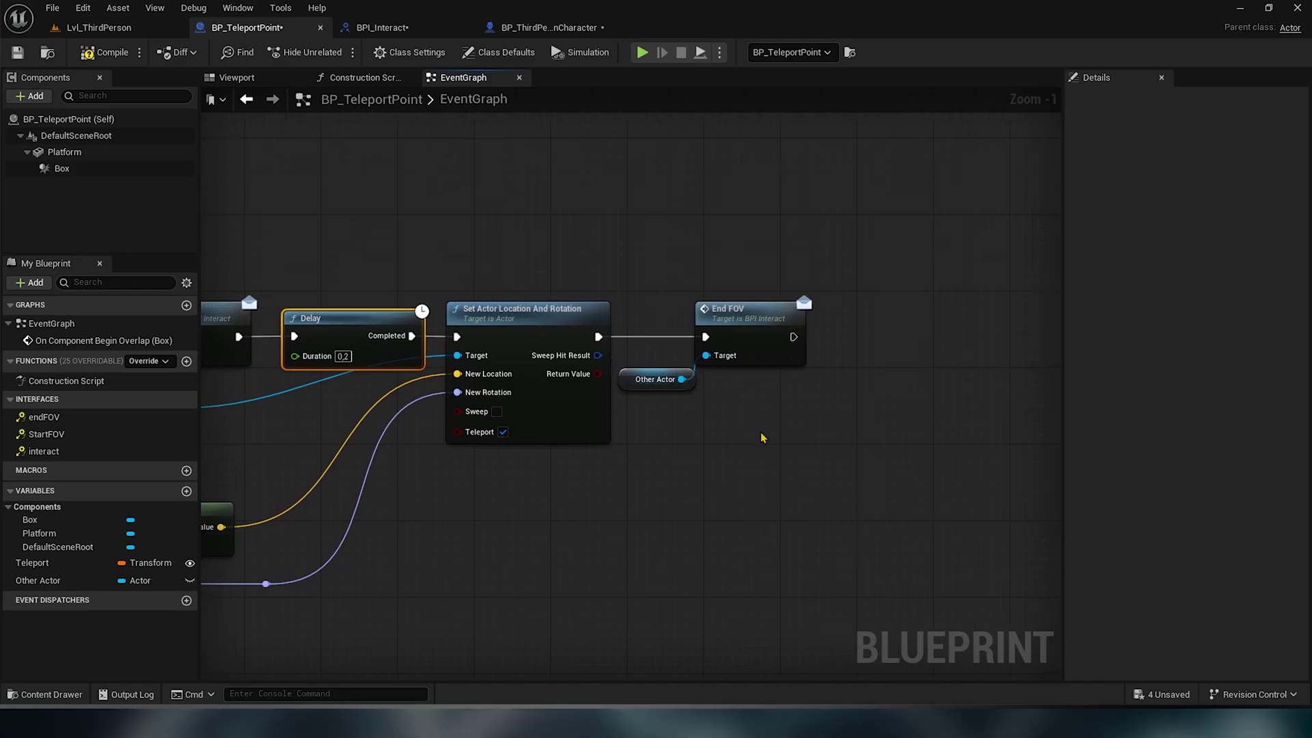
pyautogui.moveTo(764, 410); pyautogui.dragTo(625, 300)
pyautogui.moveTo(767, 319); pyautogui.dragTo(826, 319)
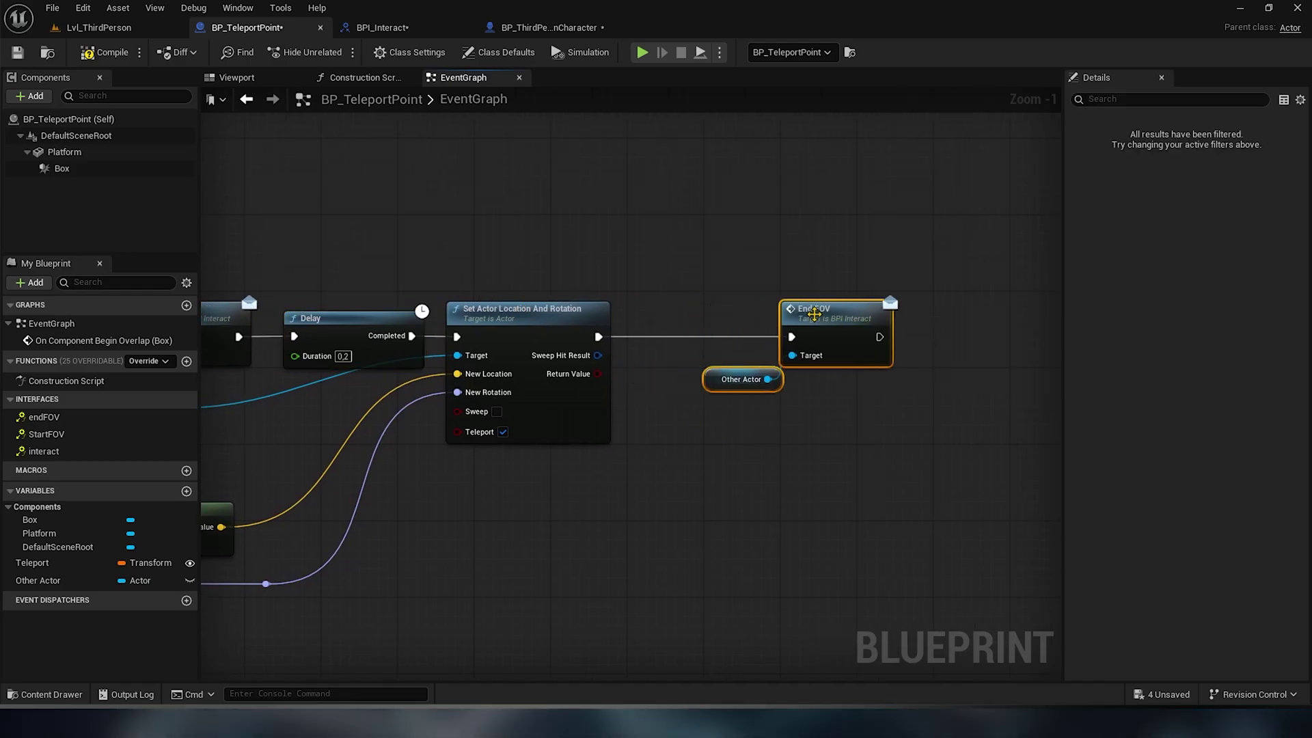
# - Insert a 0.2-second Delay before End FOV, then play-test the teleport
pyautogui.moveTo(598, 336); pyautogui.dragTo(657, 336)
pyautogui.write('delay')
pyautogui.press('Return')
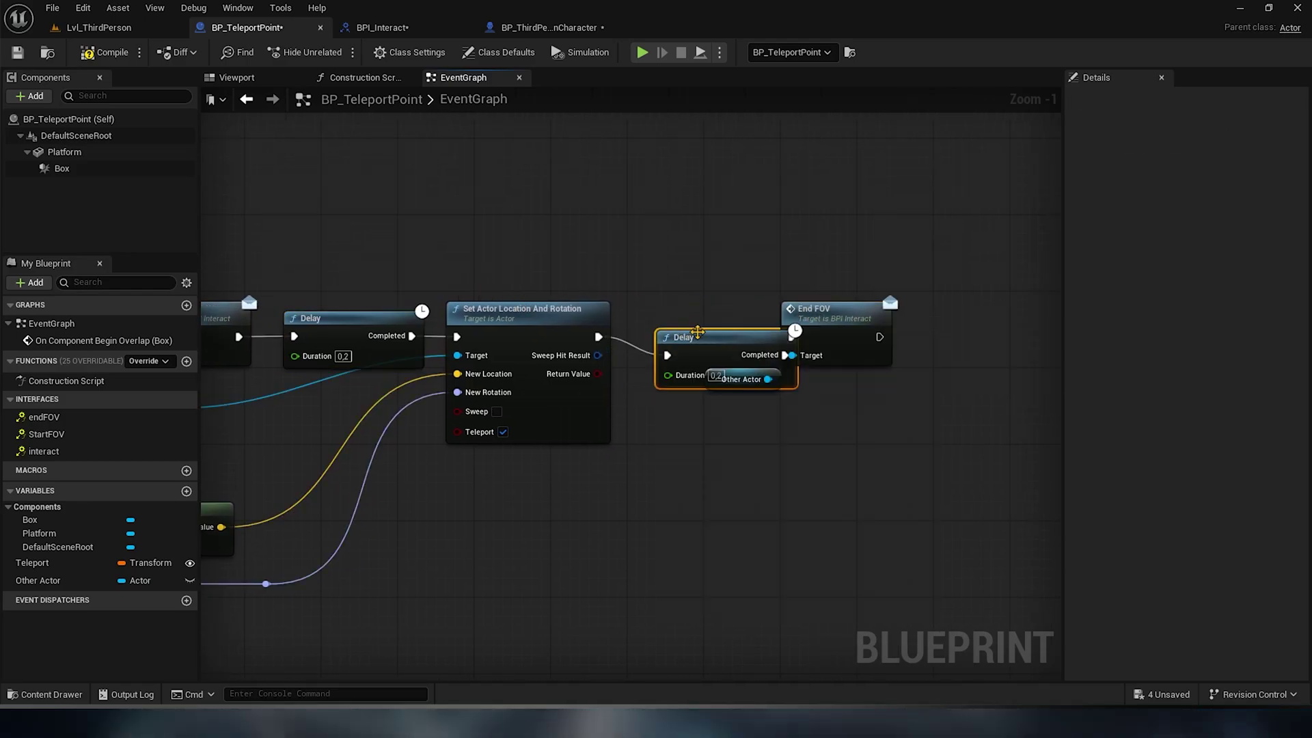
pyautogui.moveTo(846, 417); pyautogui.dragTo(724, 388)
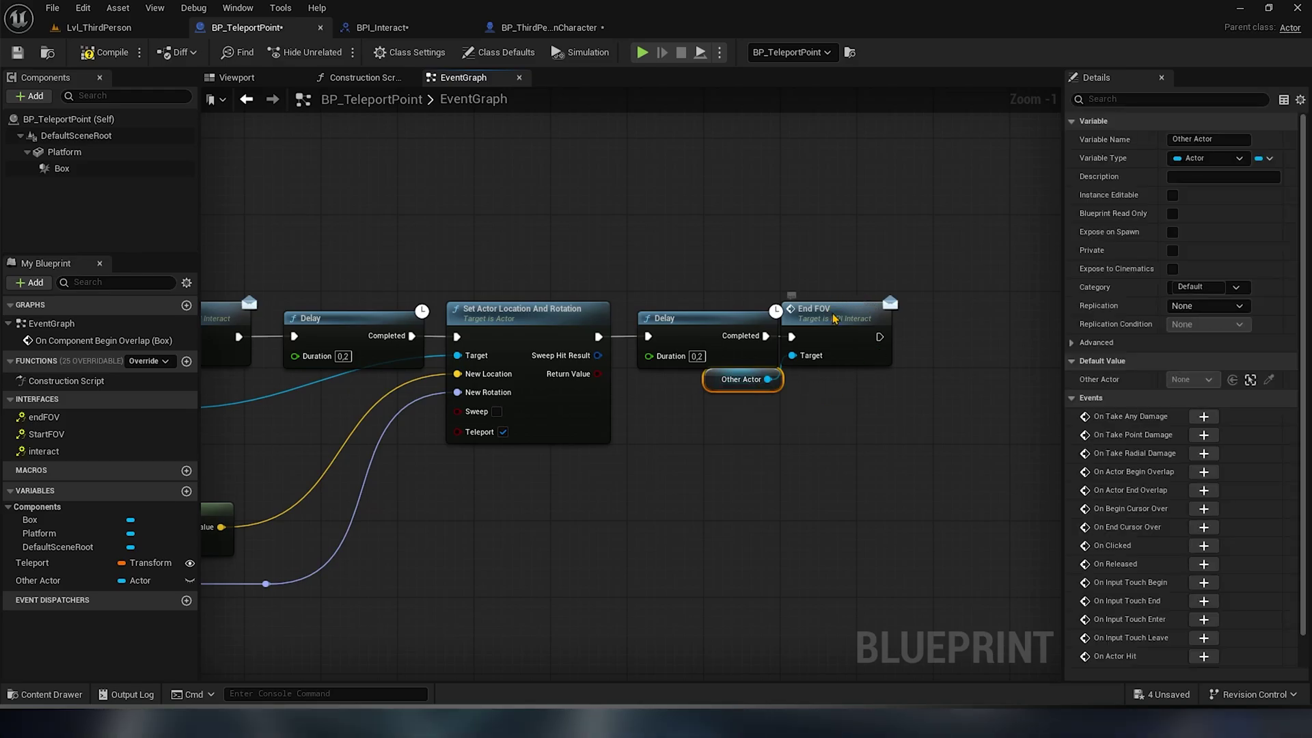
pyautogui.moveTo(834, 320); pyautogui.dragTo(873, 321)
pyautogui.click(410, 195)
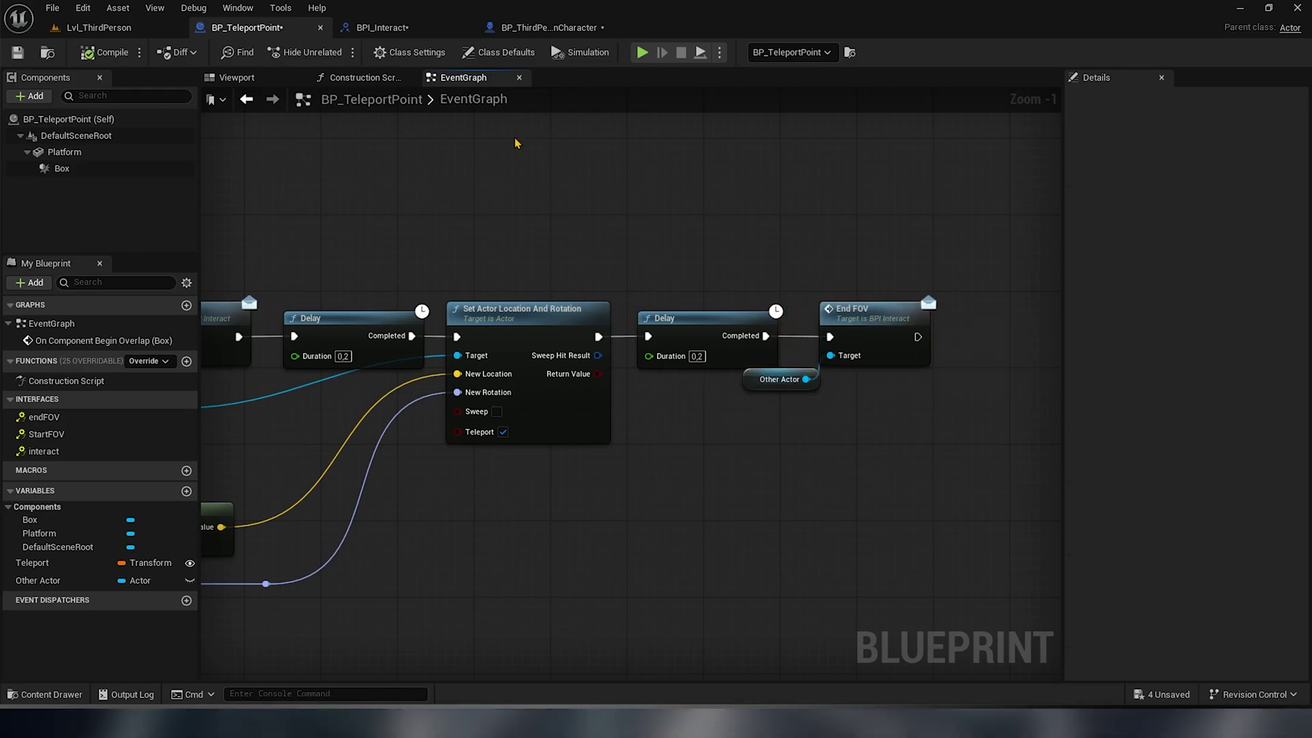
pyautogui.hotkey('alt', 'p')
pyautogui.press('w')
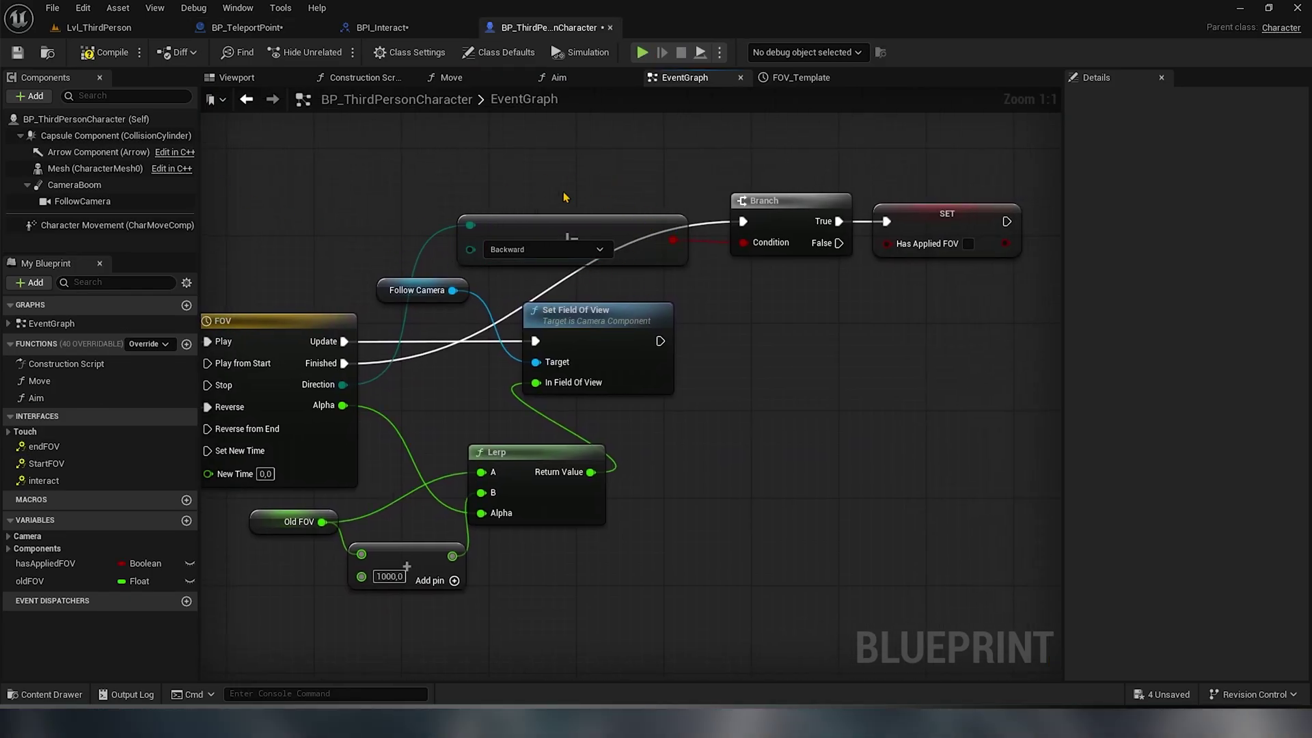
# - Delete the Backward comparison and wire an Equal (Enum) on Direction into the Branch Condition
pyautogui.click(611, 234)
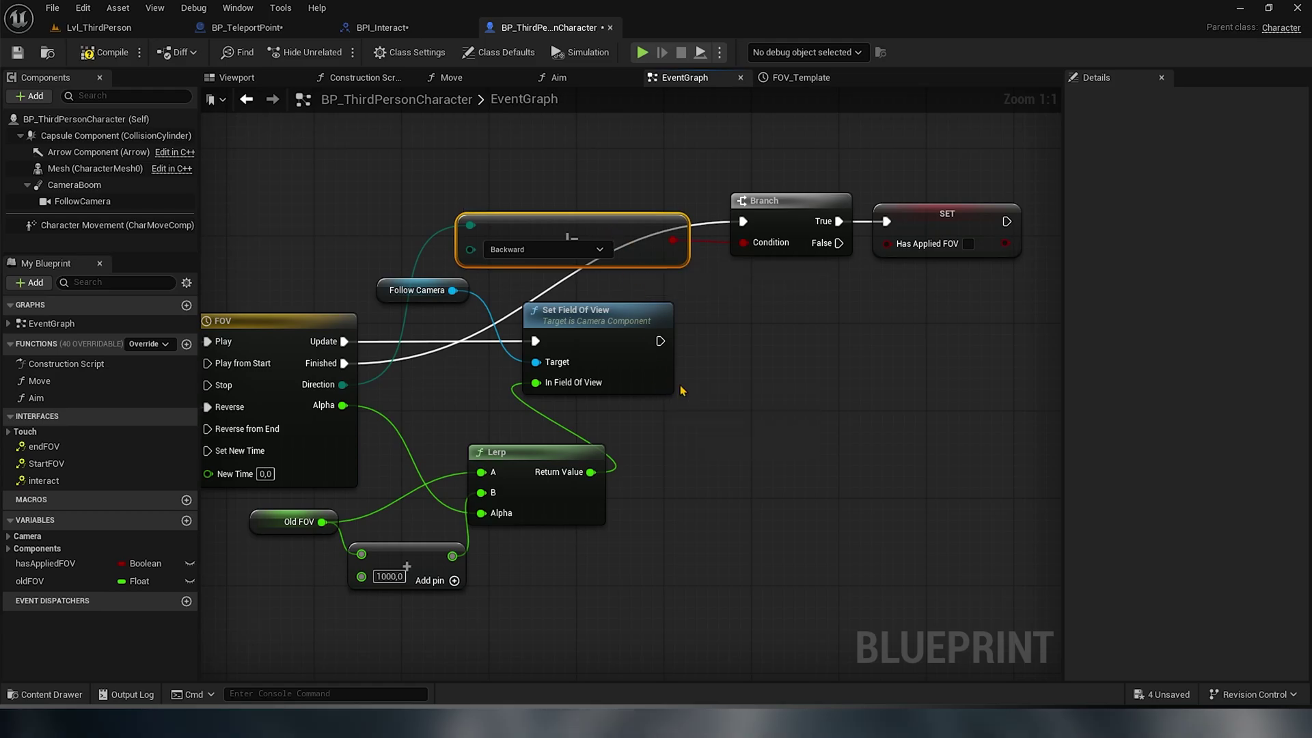
pyautogui.press('Delete')
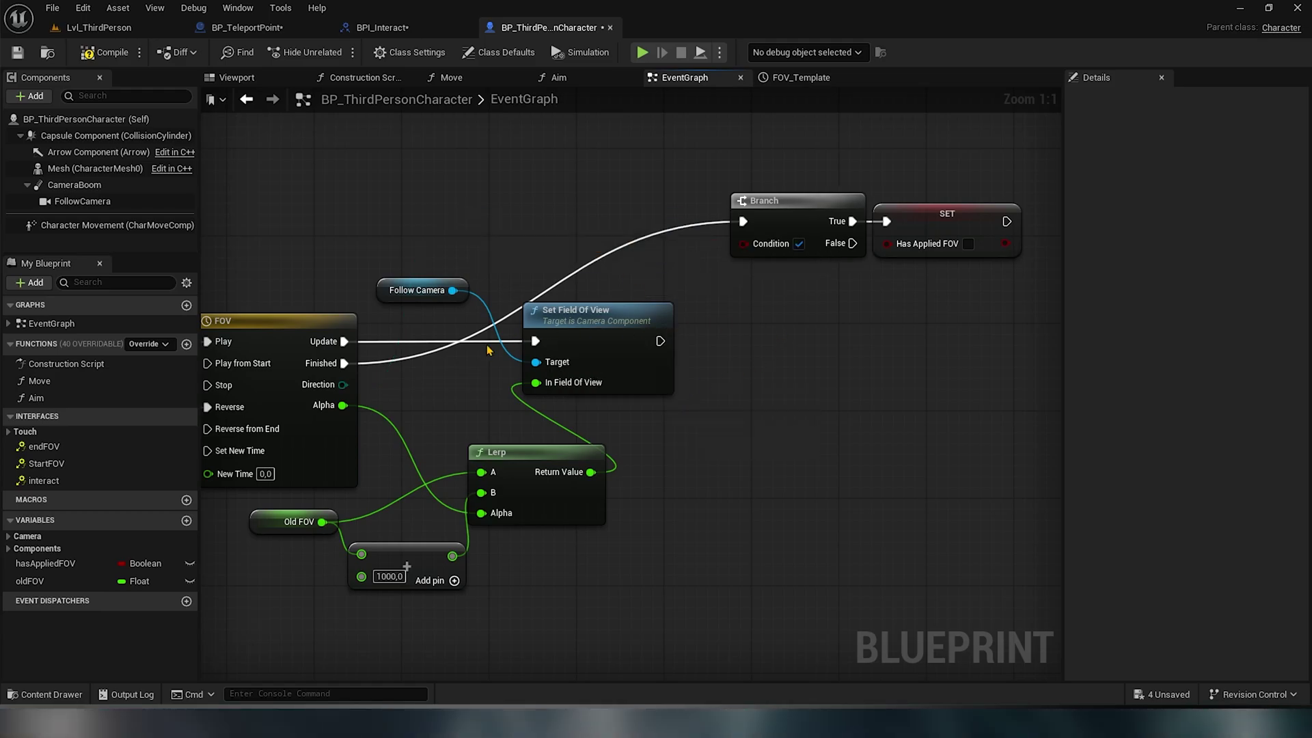
pyautogui.moveTo(351, 379); pyautogui.dragTo(448, 232)
pyautogui.write('equ')
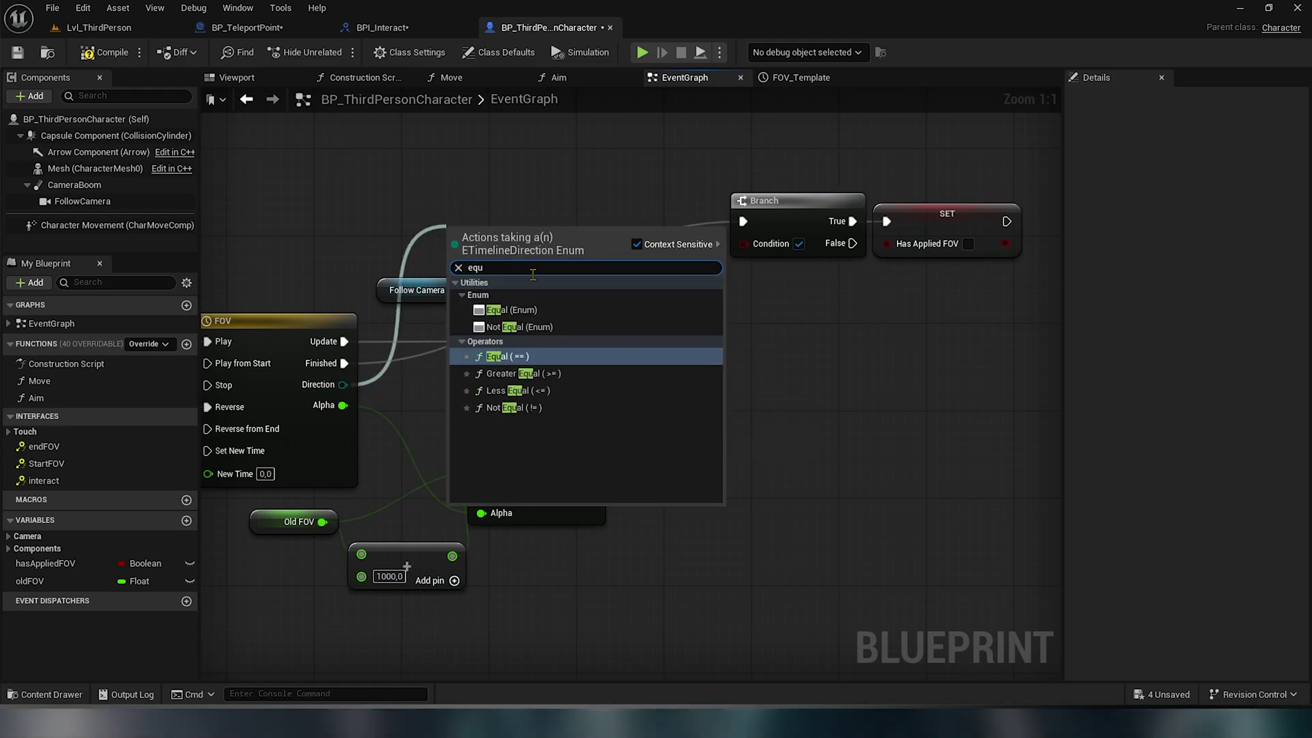
pyautogui.press('Return')
pyautogui.moveTo(664, 250); pyautogui.dragTo(756, 249)
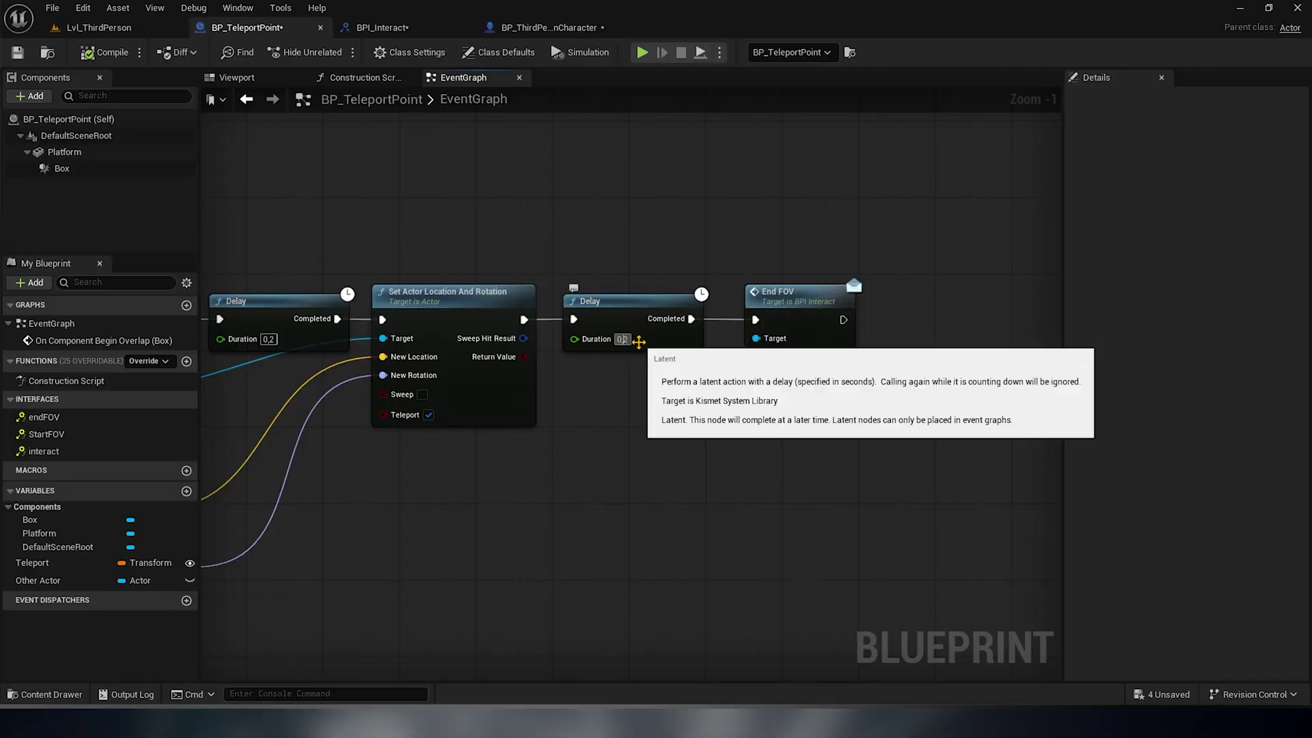
# - Pan the BP_TeleportPoint graph to bring the Branch and Start FOV nodes into view
pyautogui.moveTo(681, 369); pyautogui.dragTo(882, 377, button='right')
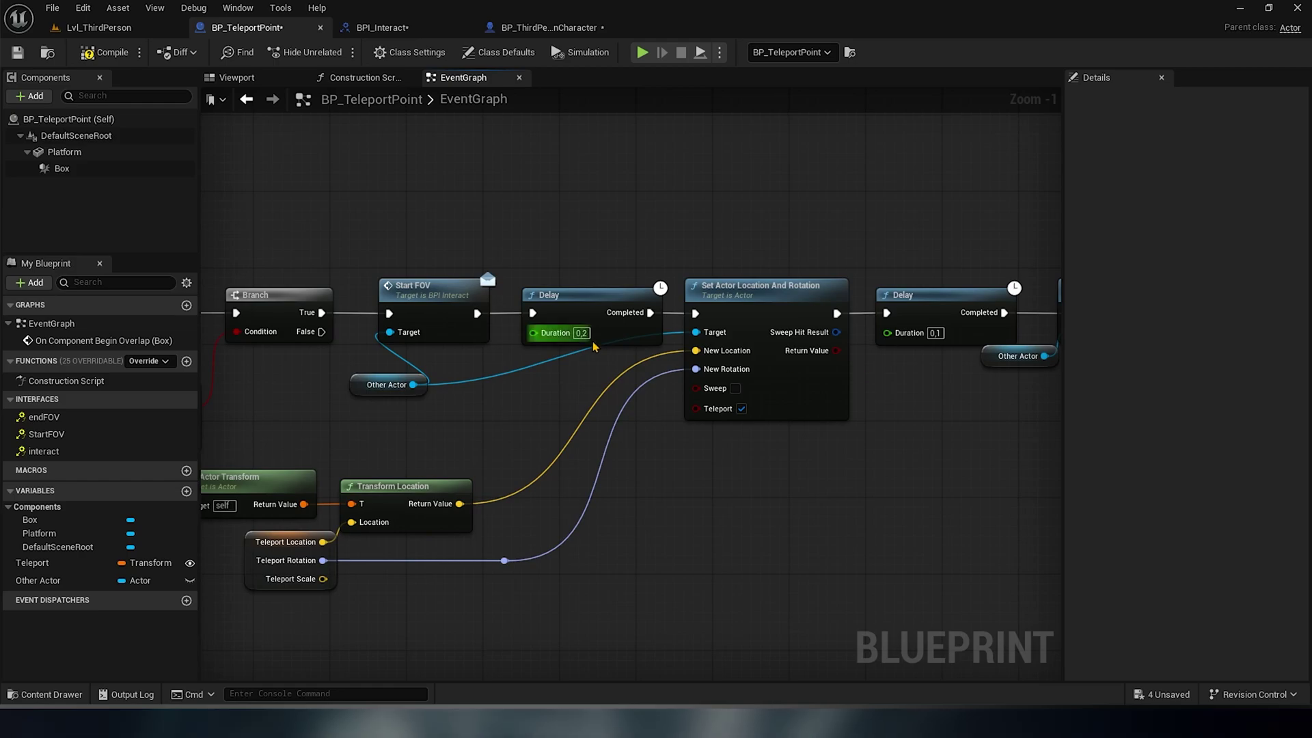